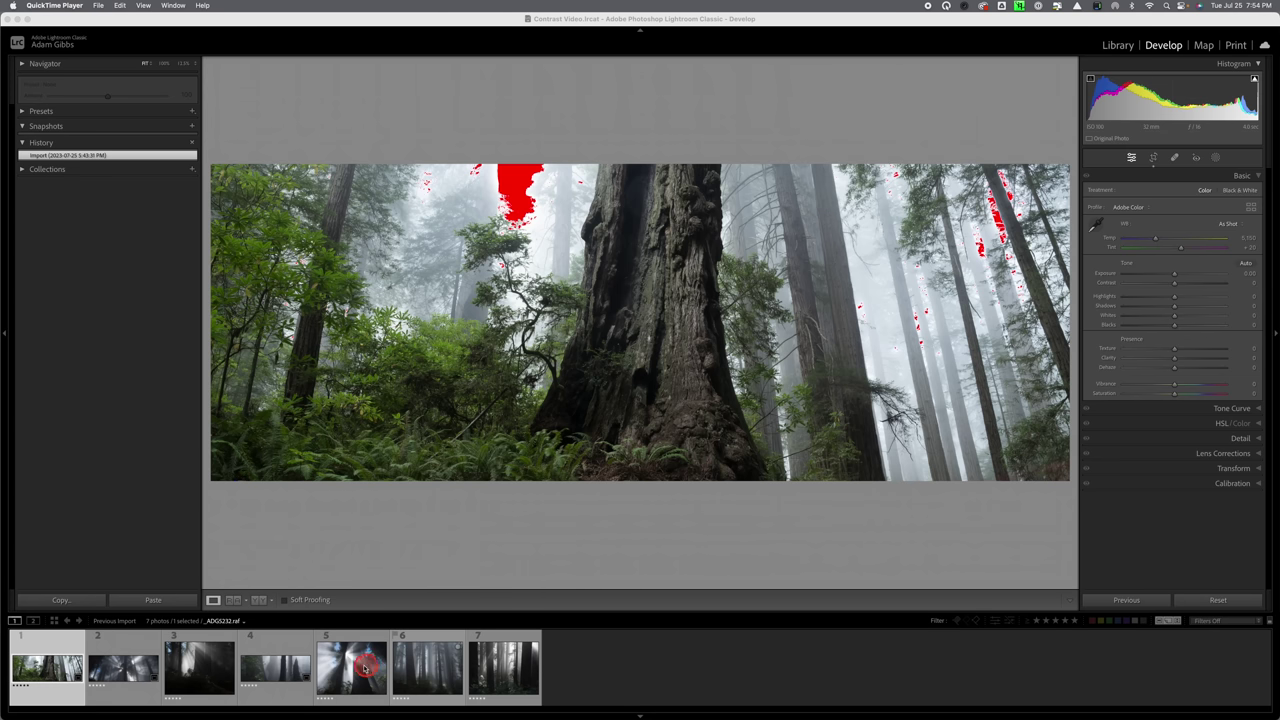
Load the fifth photo, the sunbeam redwood shot, from the filmstrip into Develop.
left_click(362, 667)
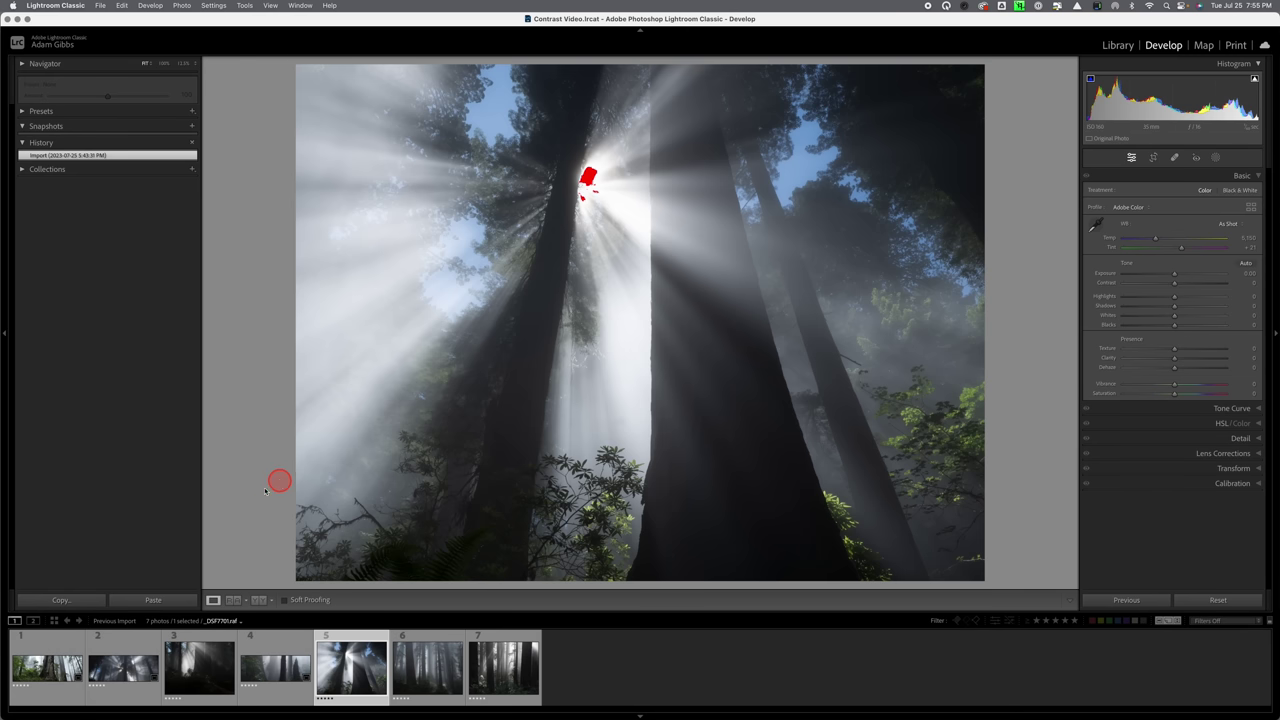
Reopen the first foggy redwood panorama and activate cropping to reveal its full frame.
left_click(60, 662)
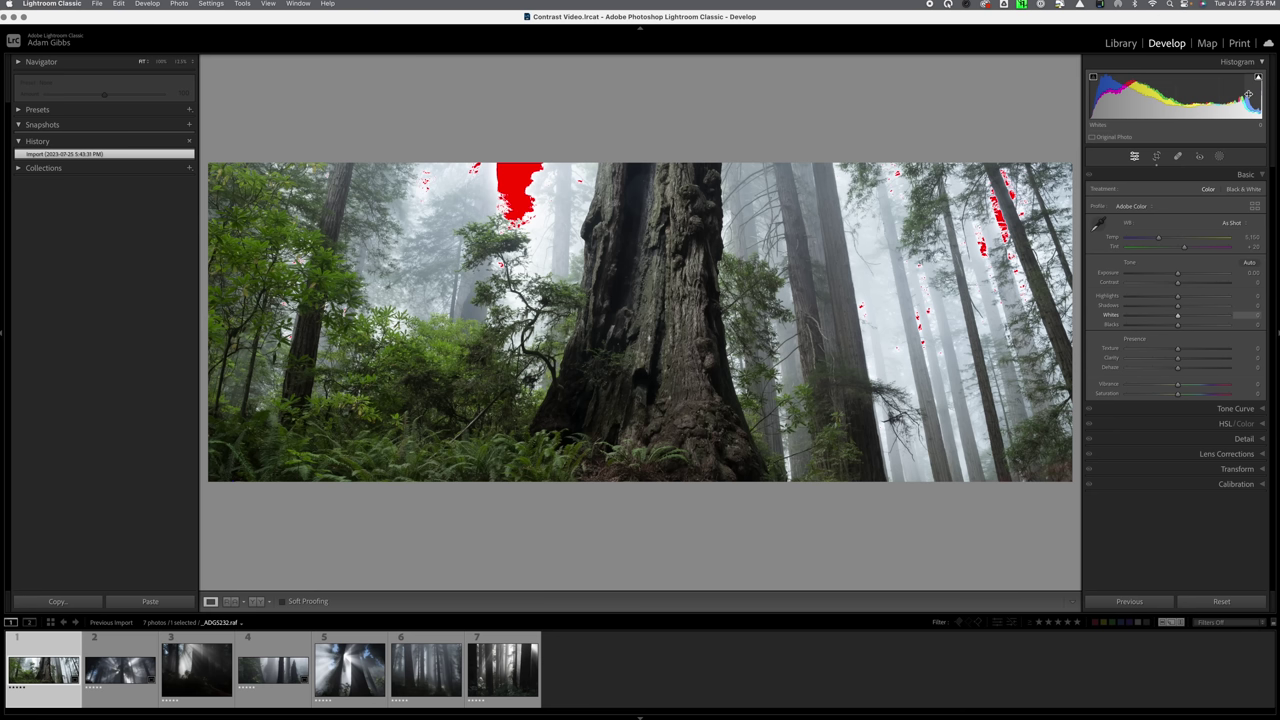
left_click(1247, 96)
left_click(1246, 97)
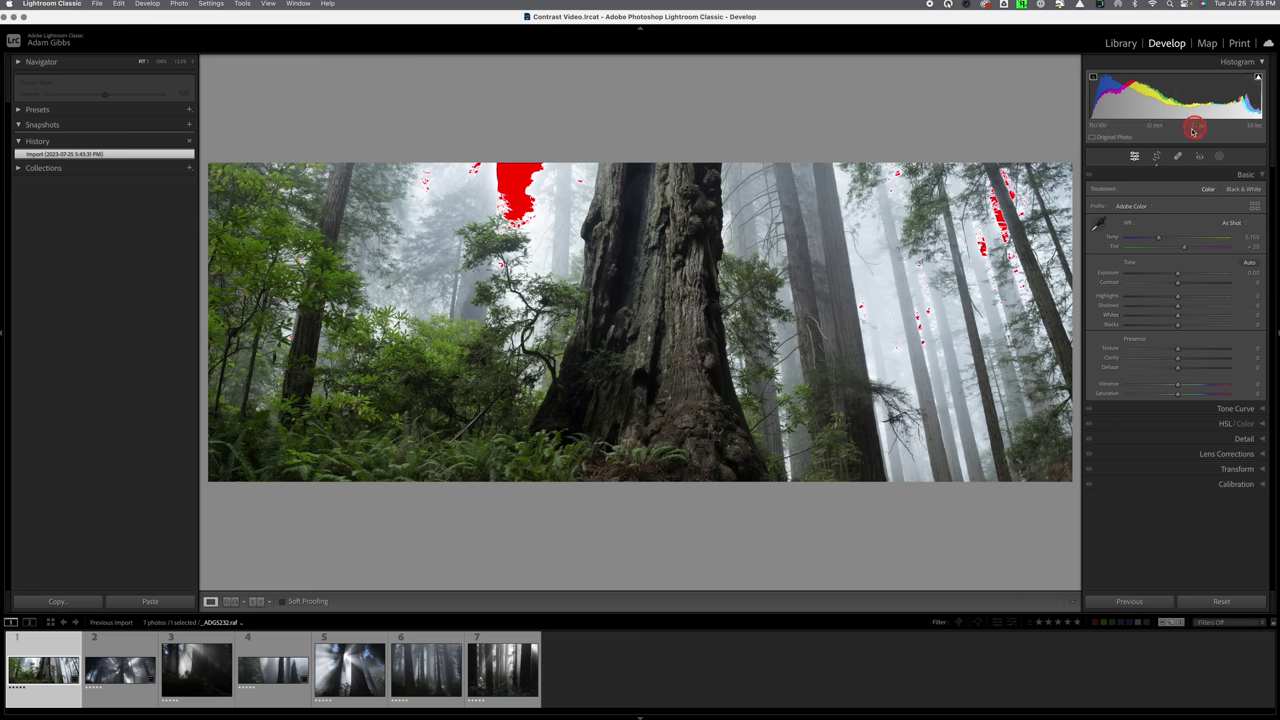
left_click(1152, 160)
Set the crop aspect to Original and adjust the crop to show the whole tall redwood.
left_click(1158, 160)
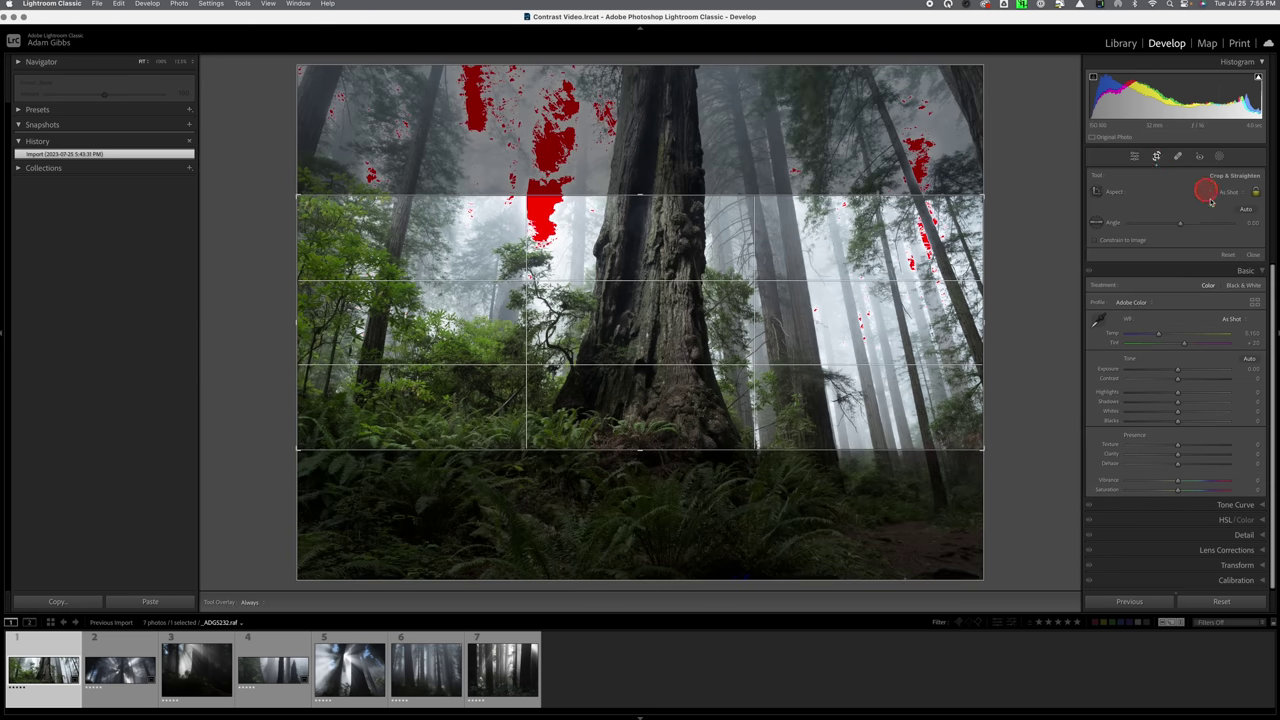
left_click(1234, 198)
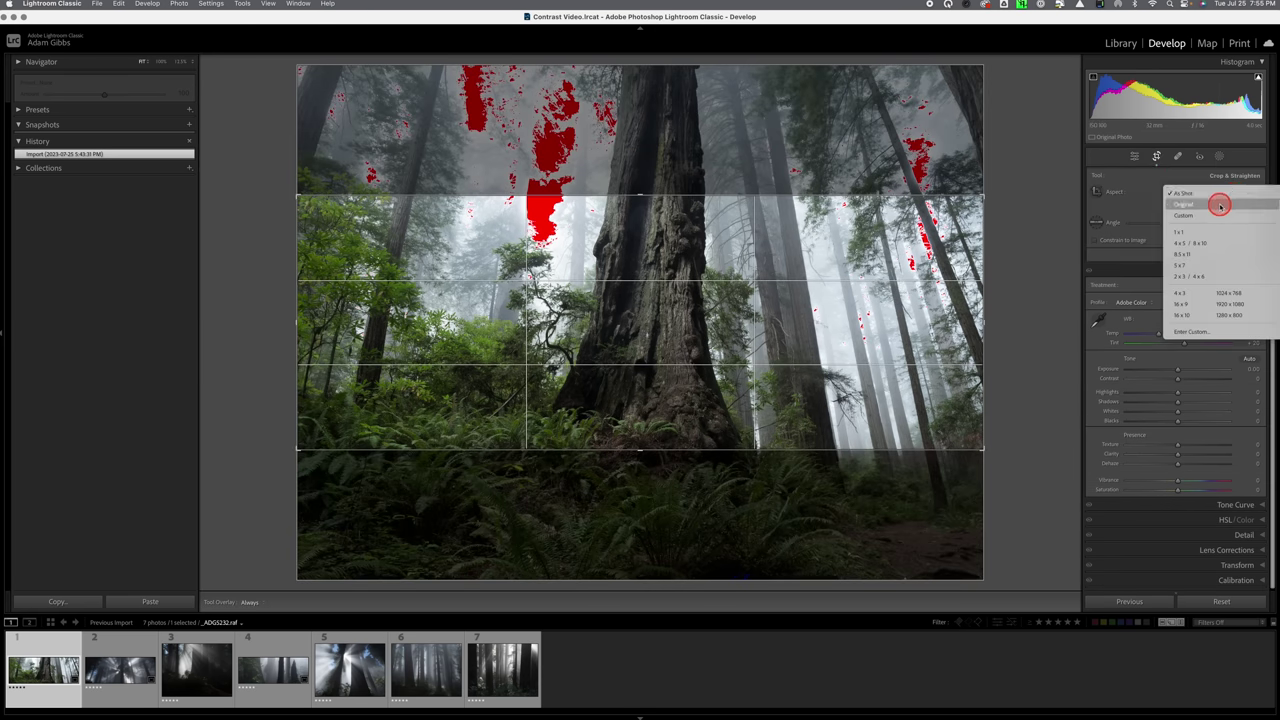
left_click(1217, 204)
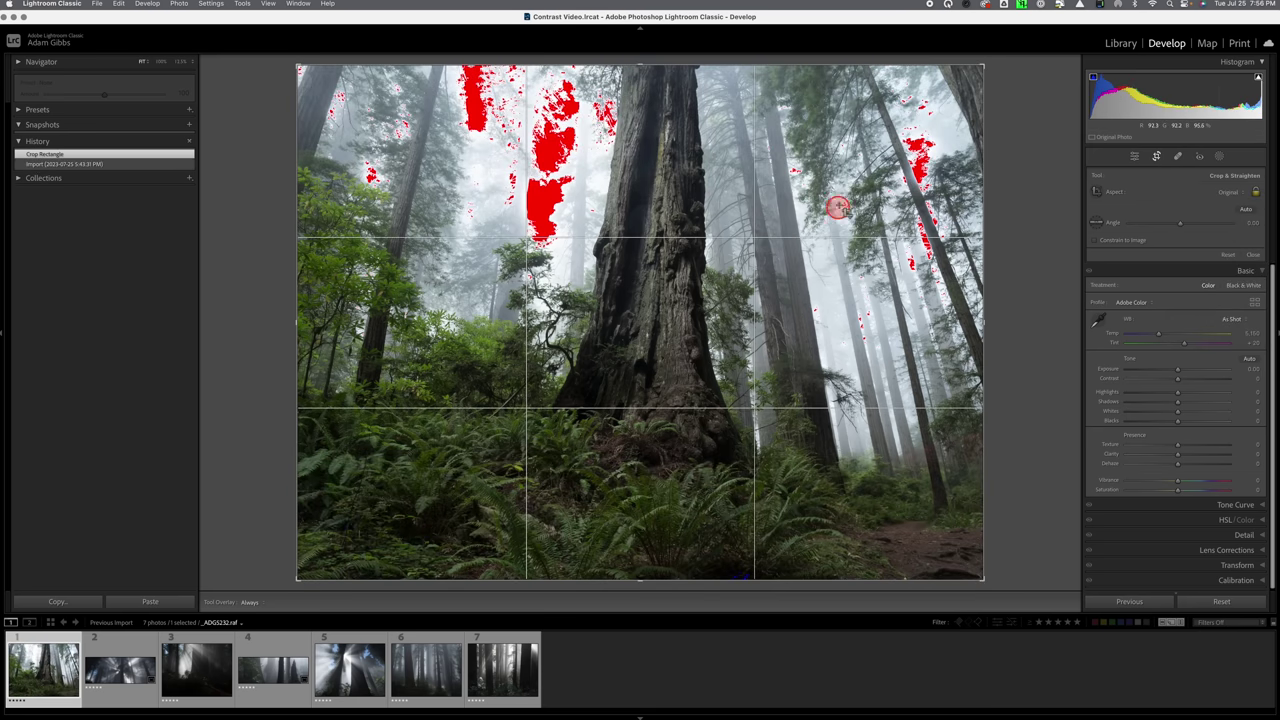
left_click(534, 171)
left_click_drag(534, 171, 576, 156)
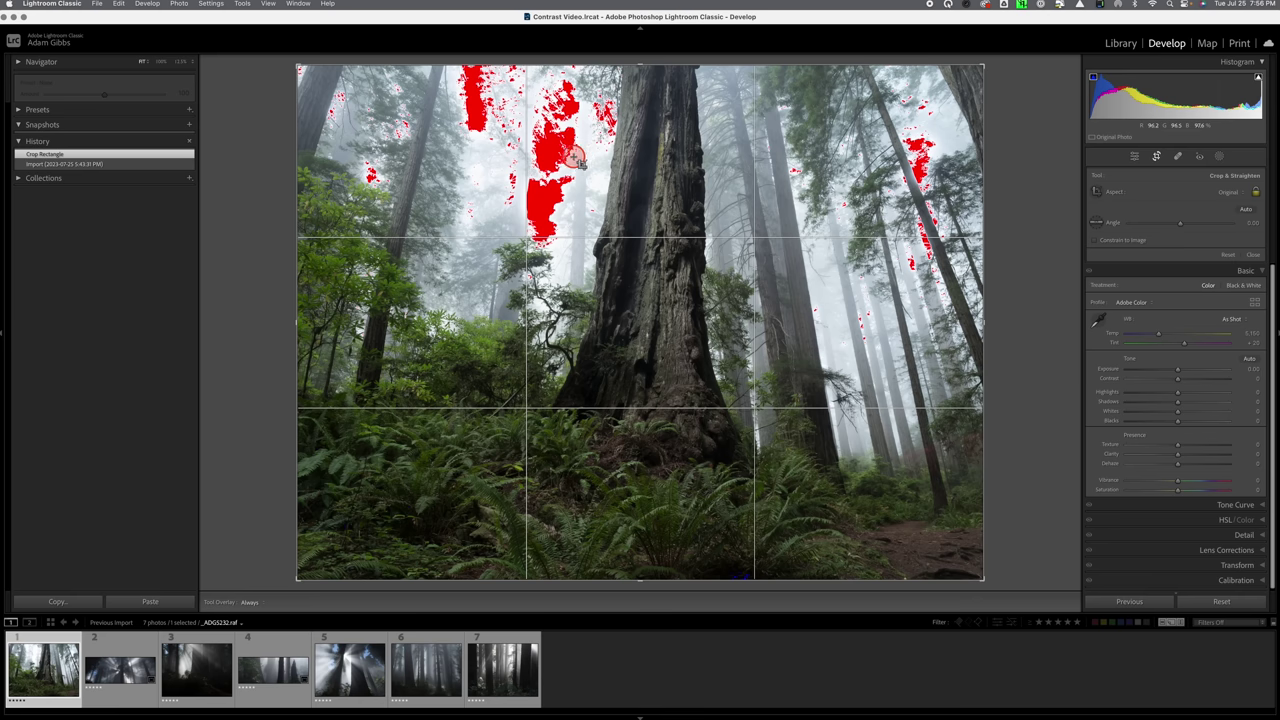
left_click_drag(889, 200, 888, 213)
left_click_drag(890, 214, 545, 200)
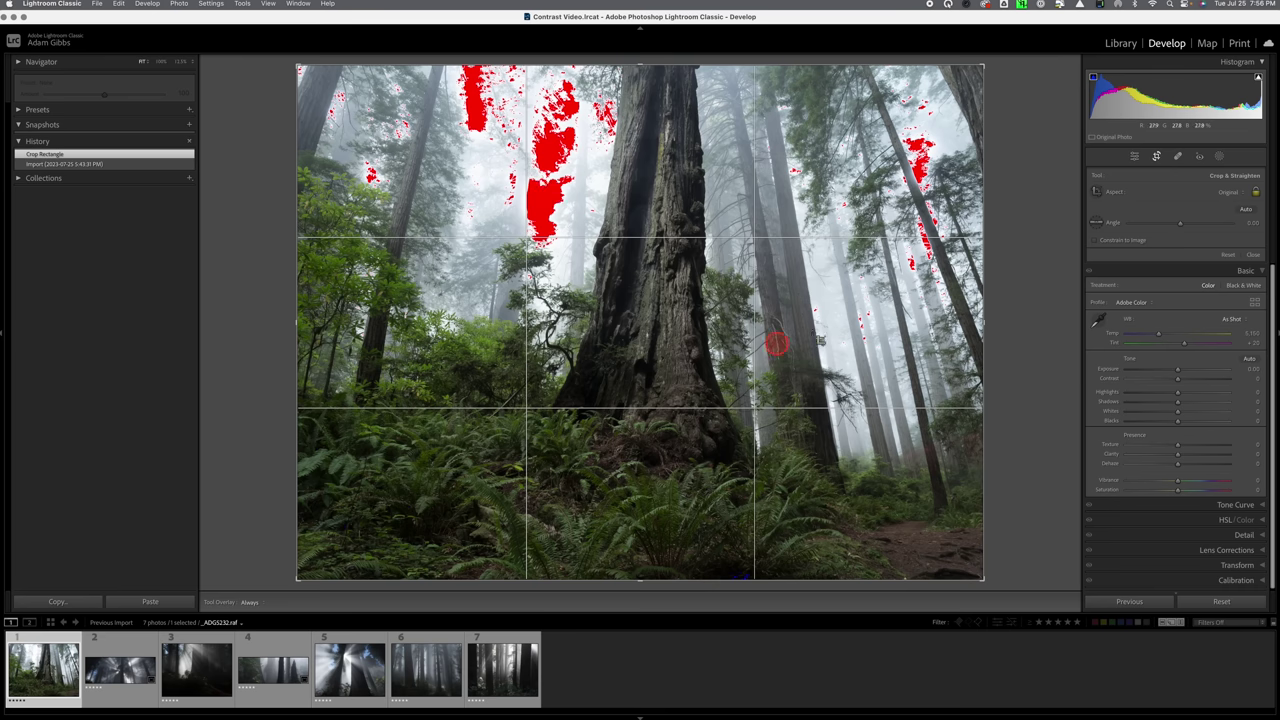
Close the crop tool and set Exposure to -1.45, checking the misty trees at 1:1.
left_click(1155, 158)
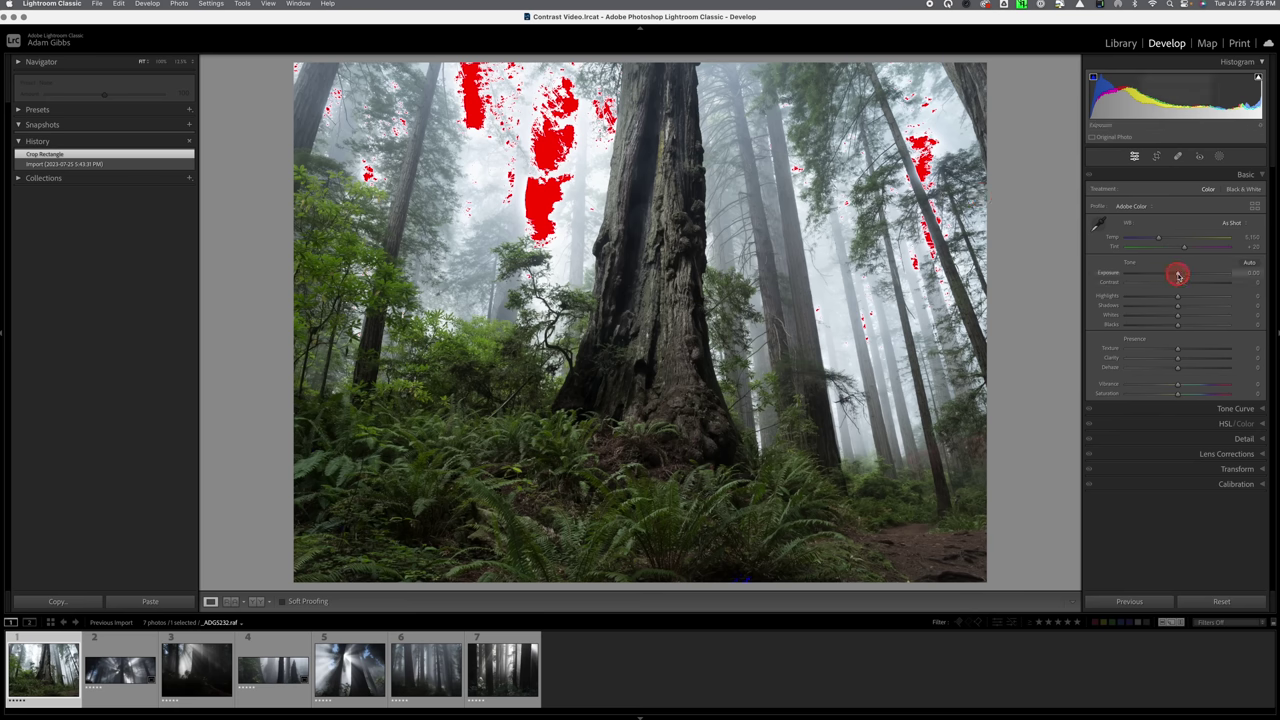
left_click_drag(1178, 275, 1155, 277)
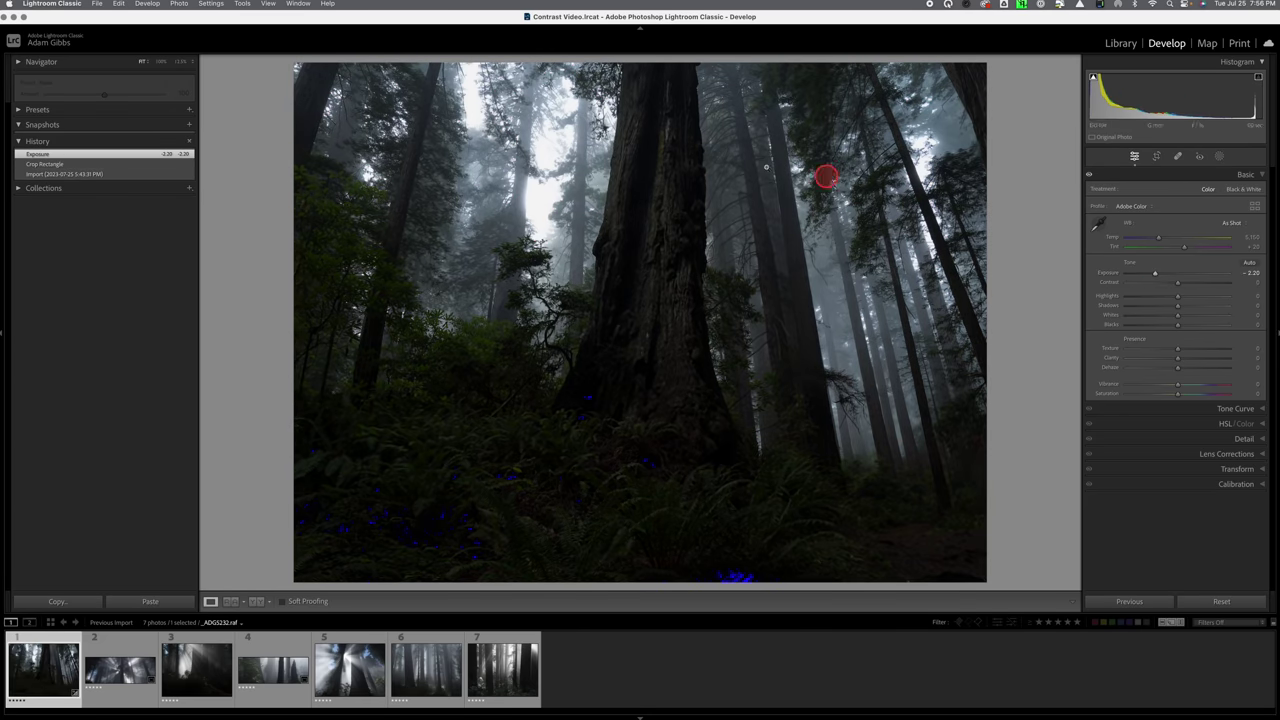
left_click(576, 200)
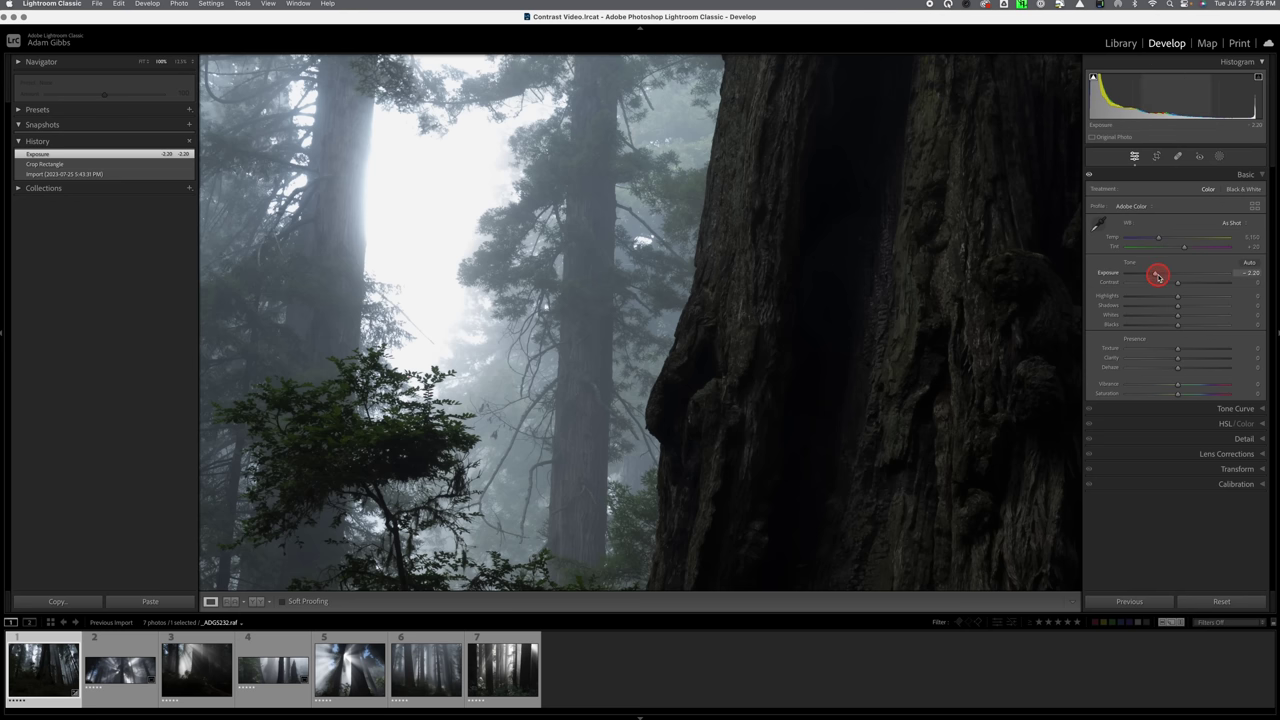
left_click_drag(1158, 276, 1156, 276)
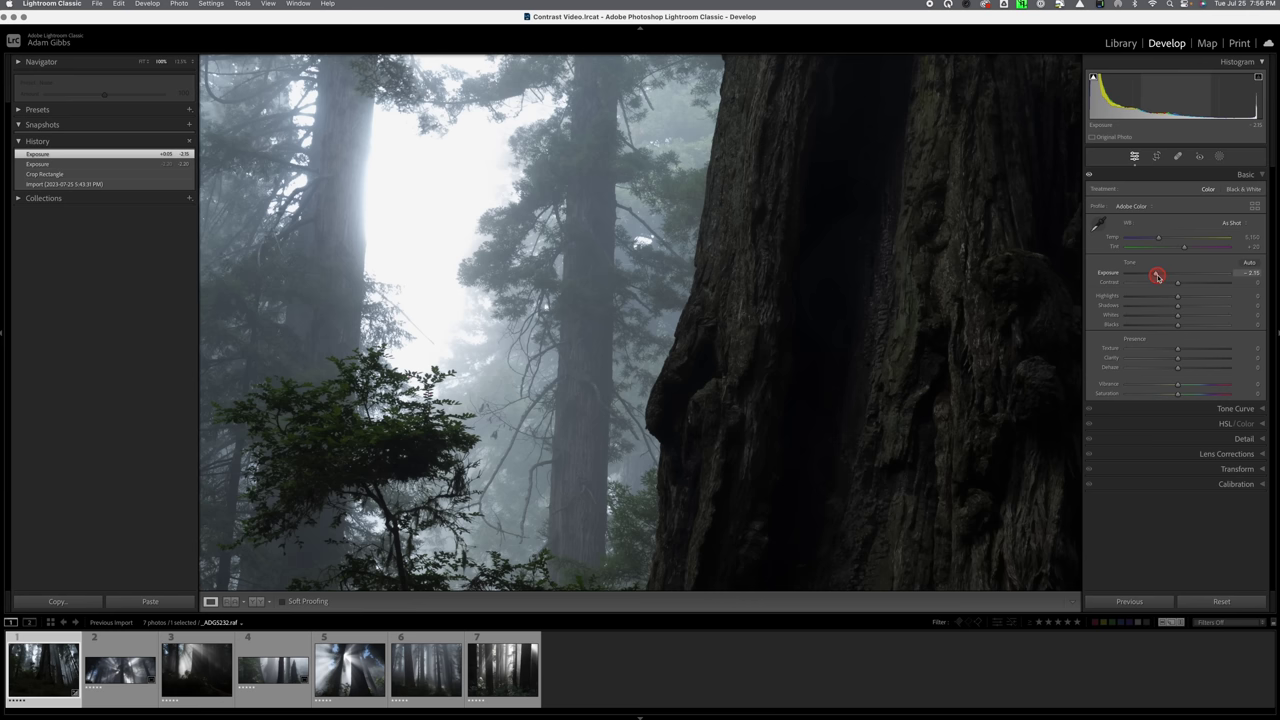
left_click_drag(1157, 276, 1156, 276)
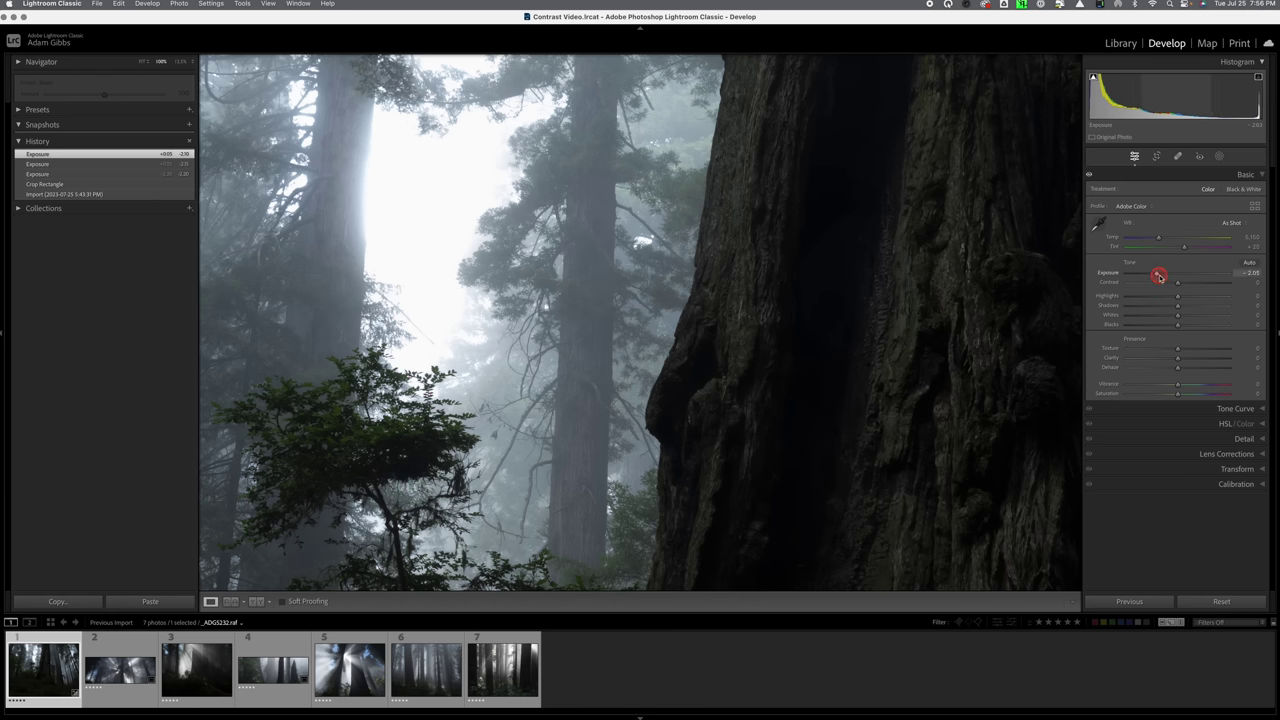
left_click_drag(1158, 276, 1165, 276)
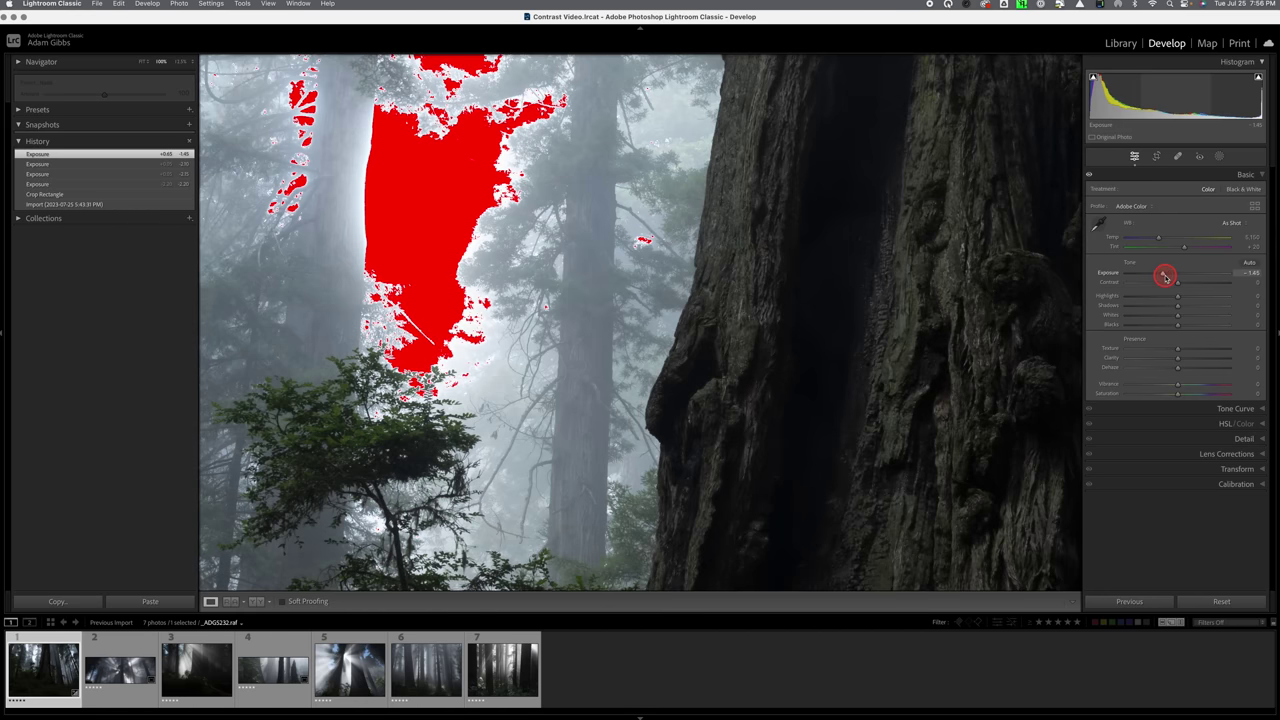
Raise Exposure to +0.50, drop Highlights to -44 and Whites to -63, clearing the fog clipping.
left_click(948, 234)
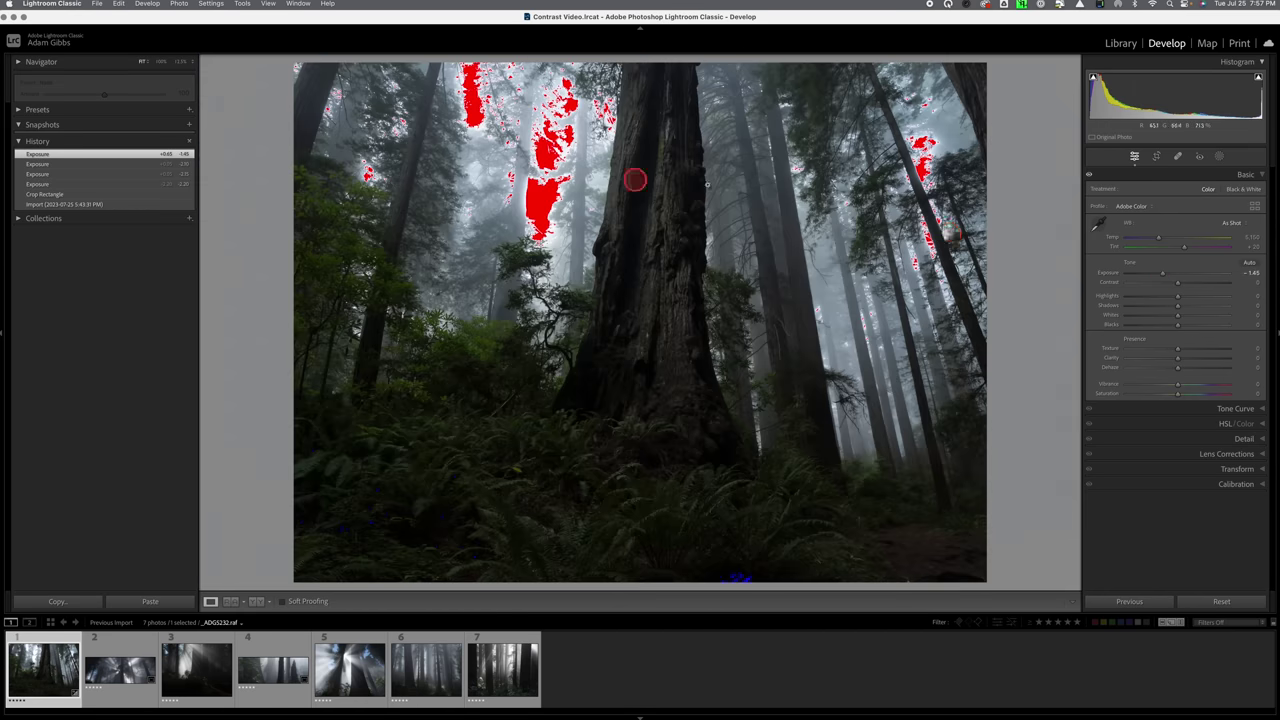
left_click_drag(1161, 274, 1178, 277)
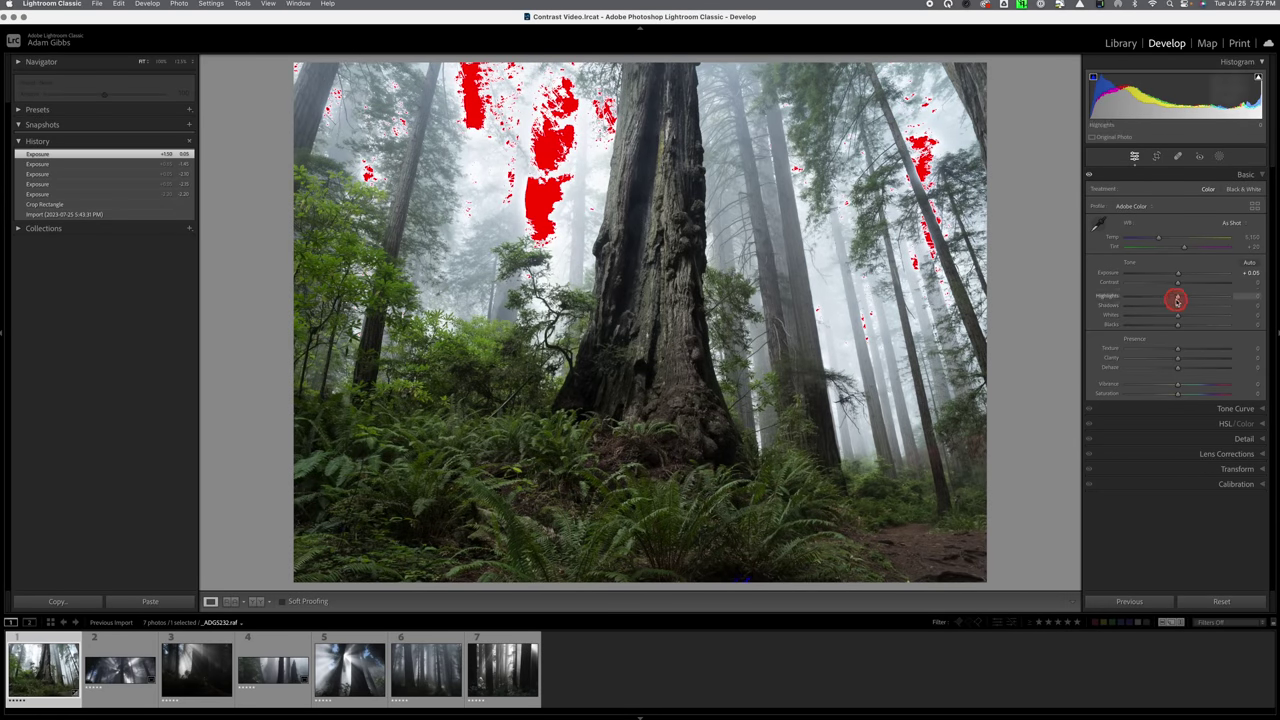
left_click_drag(1177, 299, 1147, 318)
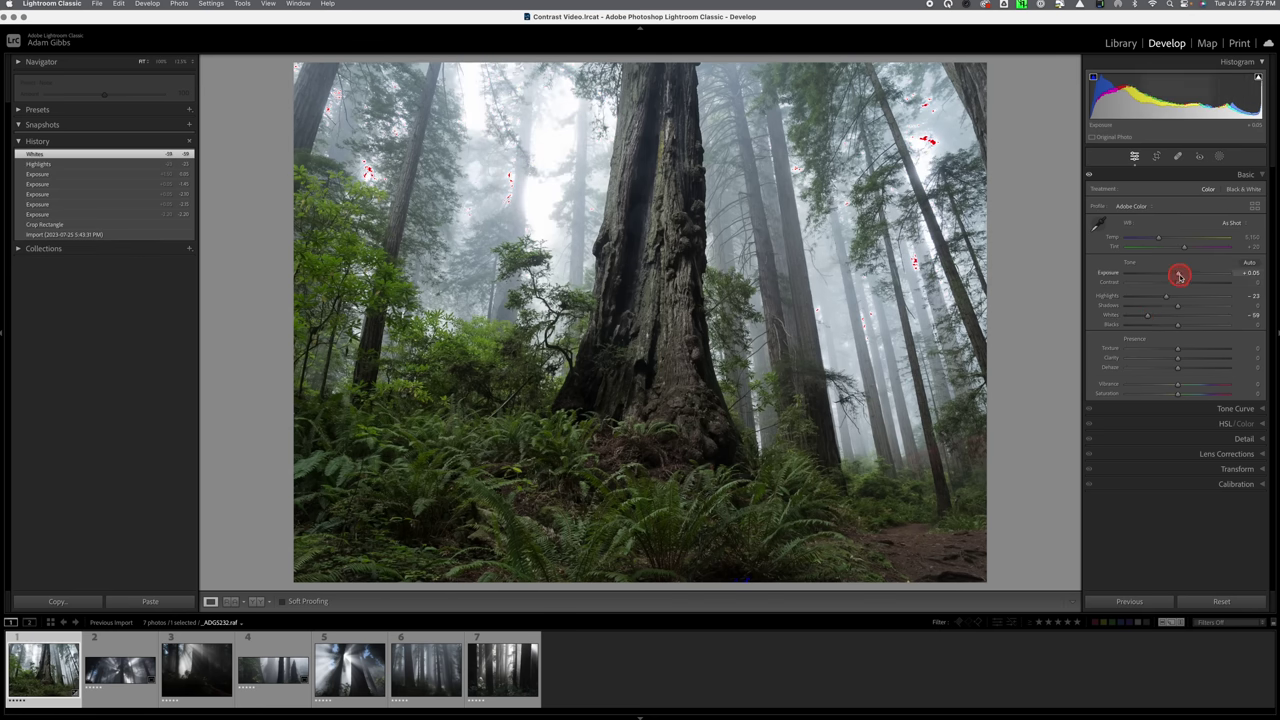
left_click_drag(1180, 276, 1163, 297)
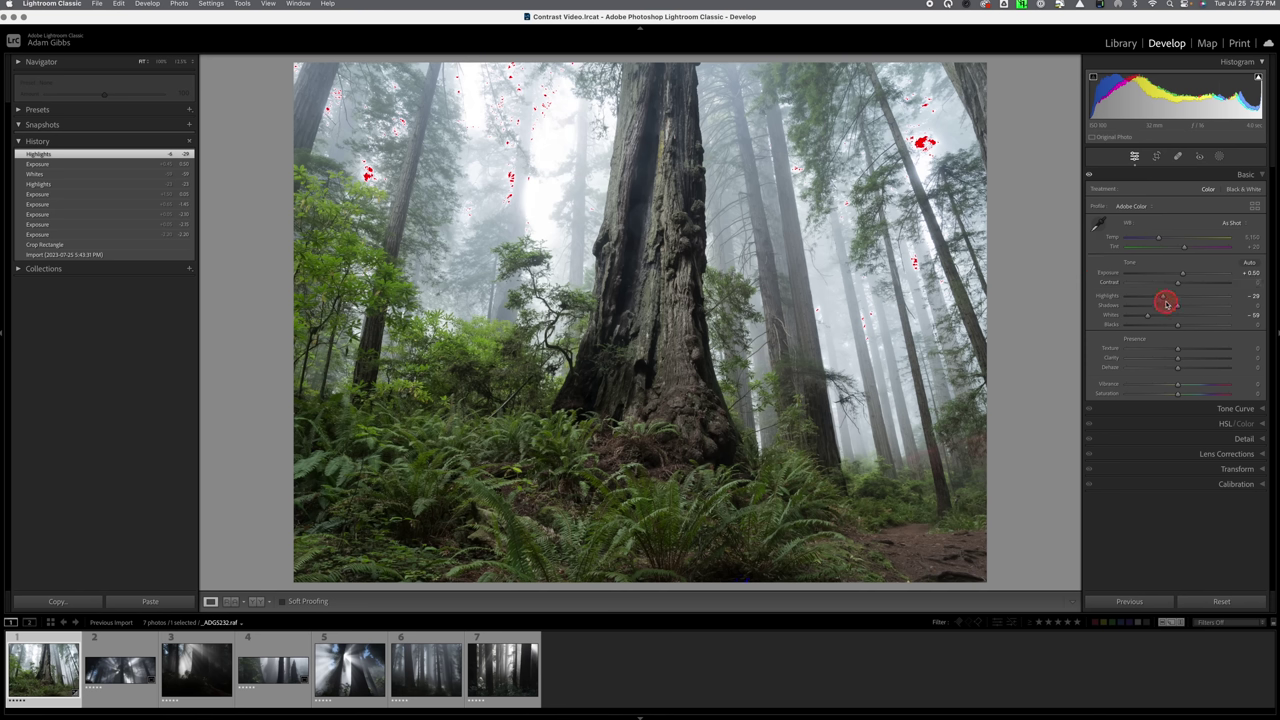
mouse_move(1164, 298)
left_mouse_down()
mouse_move(1155, 321)
mouse_move(1153, 299)
left_mouse_up()
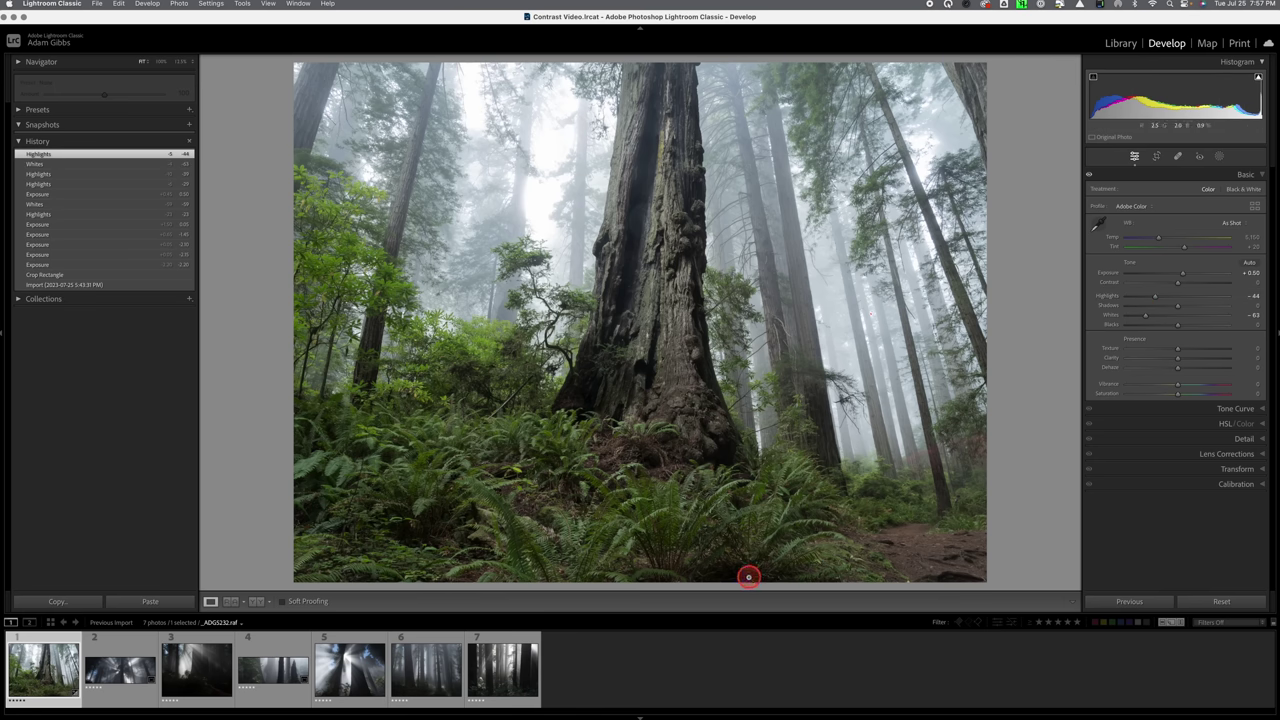
After checking the ferns at 1:1, set Blacks +1, Shadows +5 and Contrast +20.
left_click(741, 577)
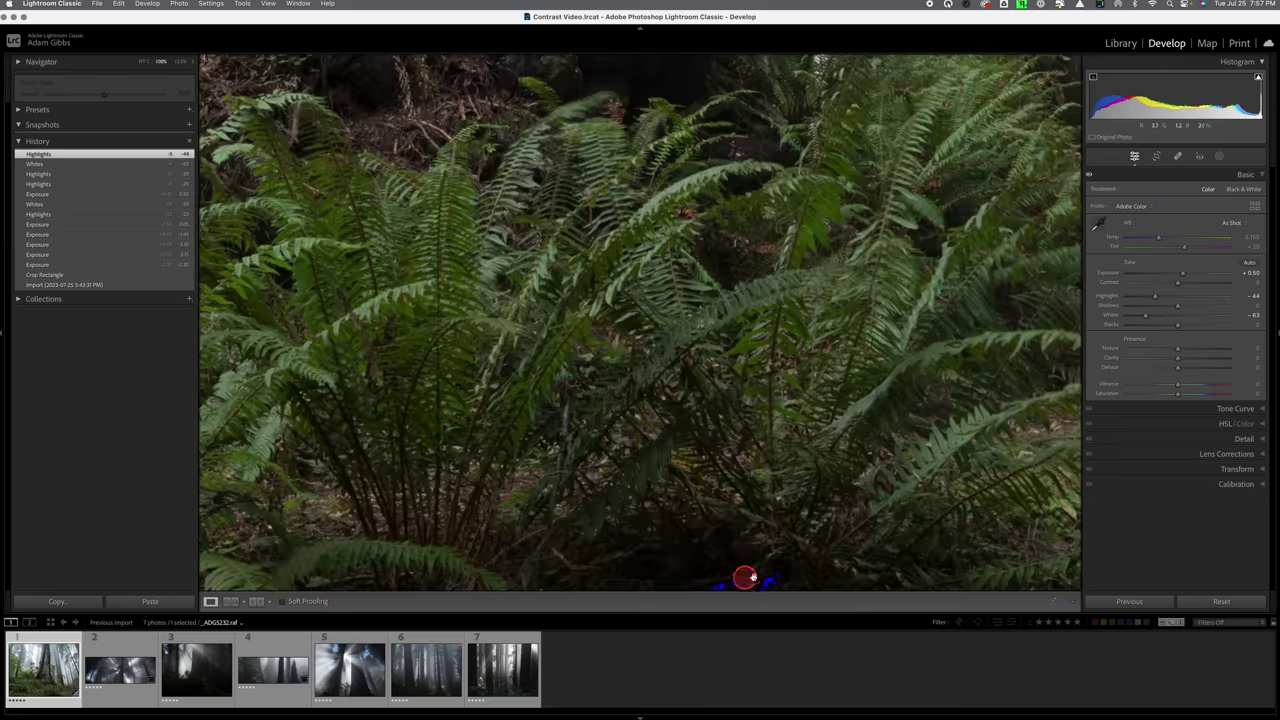
left_click_drag(717, 574, 729, 449)
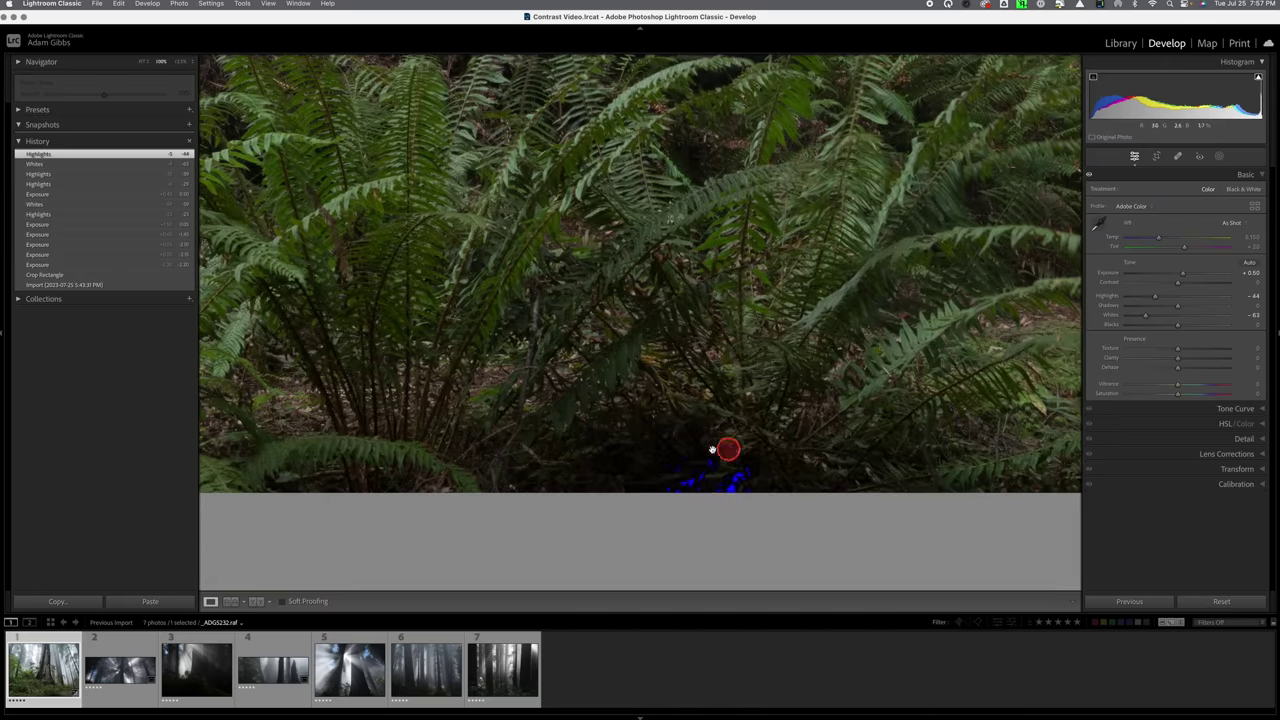
left_click(692, 400)
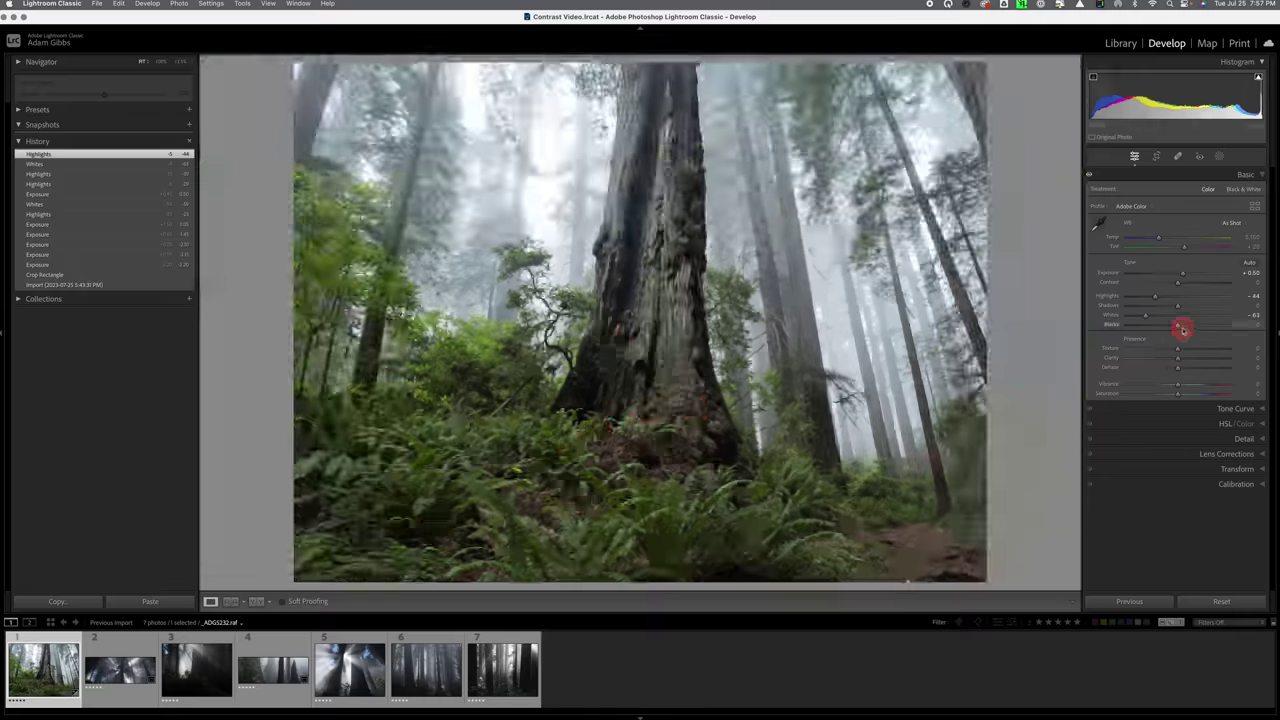
left_click_drag(1188, 331, 1143, 329)
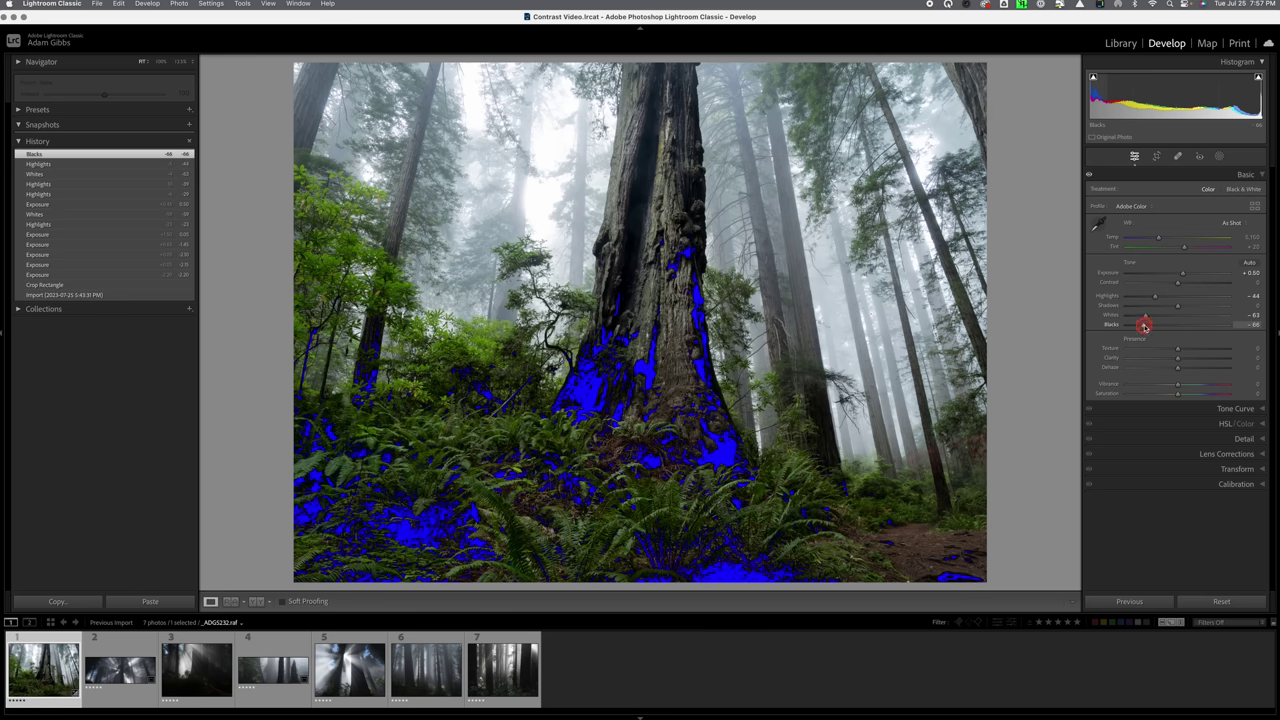
left_click_drag(1144, 326, 1164, 330)
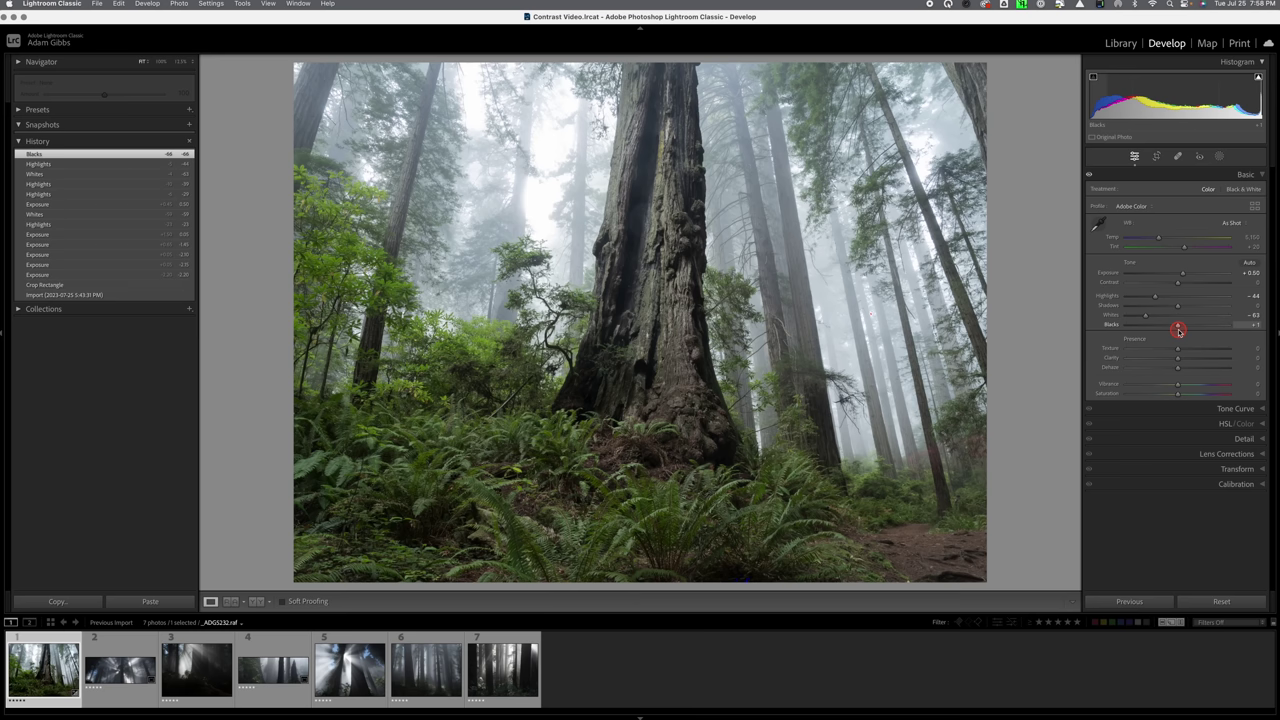
left_click_drag(1178, 330, 1178, 330)
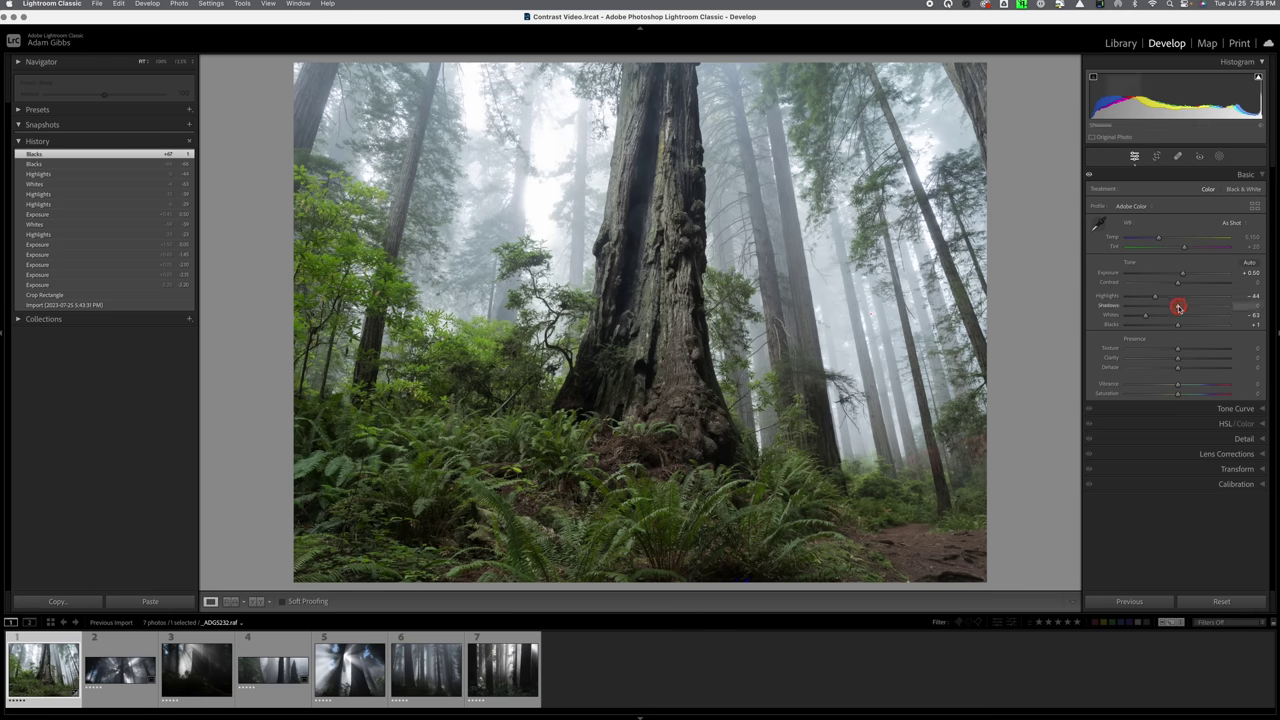
left_click_drag(1178, 308, 1230, 314)
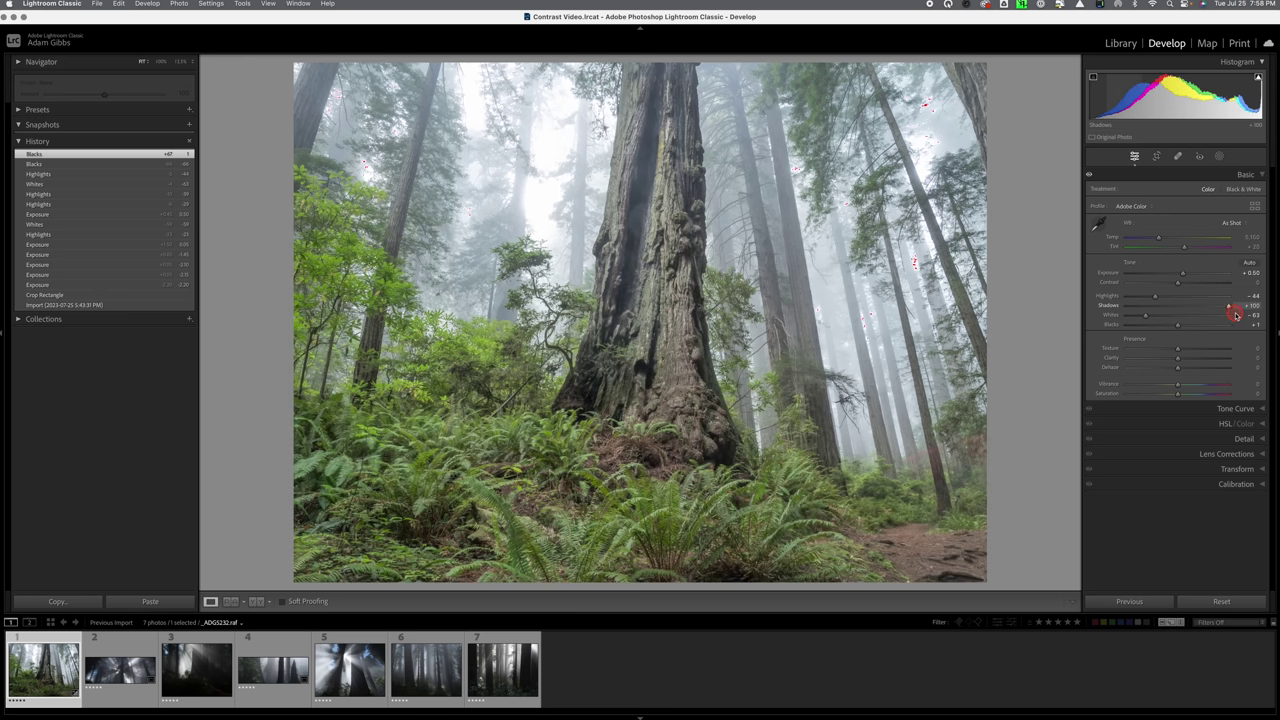
left_click_drag(1236, 315, 1189, 284)
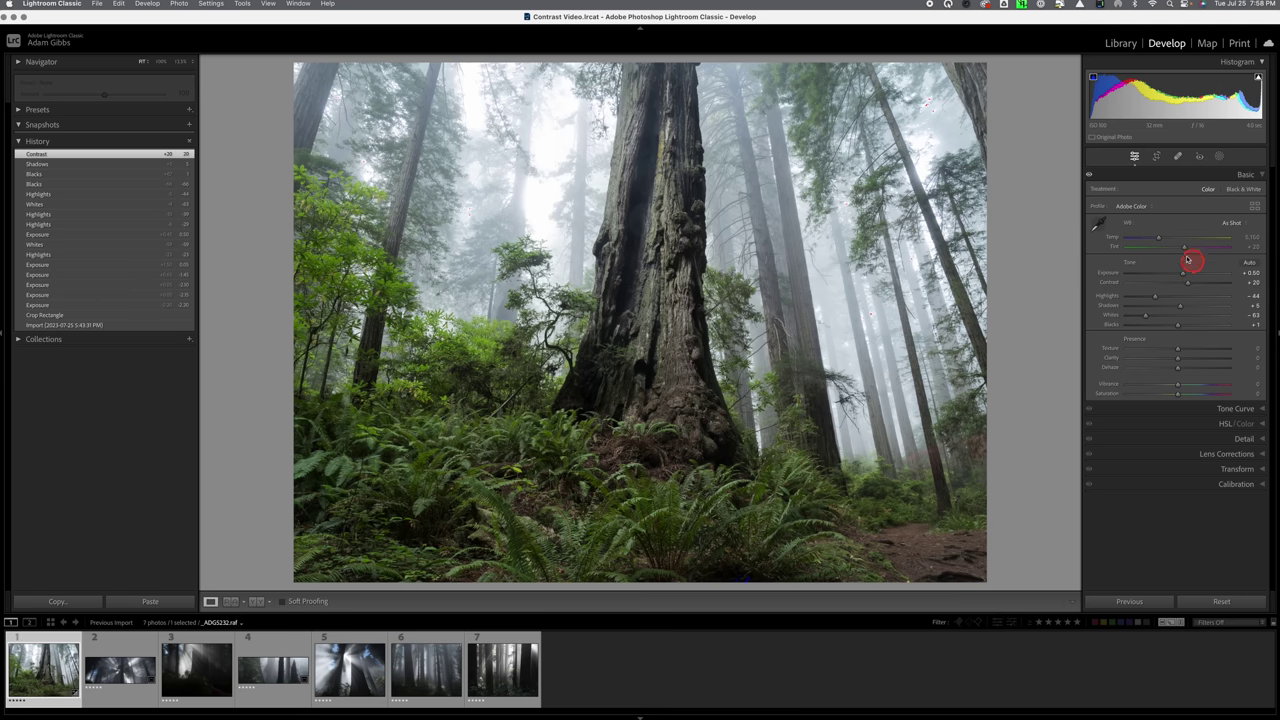
Recrop the redwood photo to the As Shot ratio, reposition it and apply the panorama crop.
left_click(1155, 157)
left_click(1217, 192)
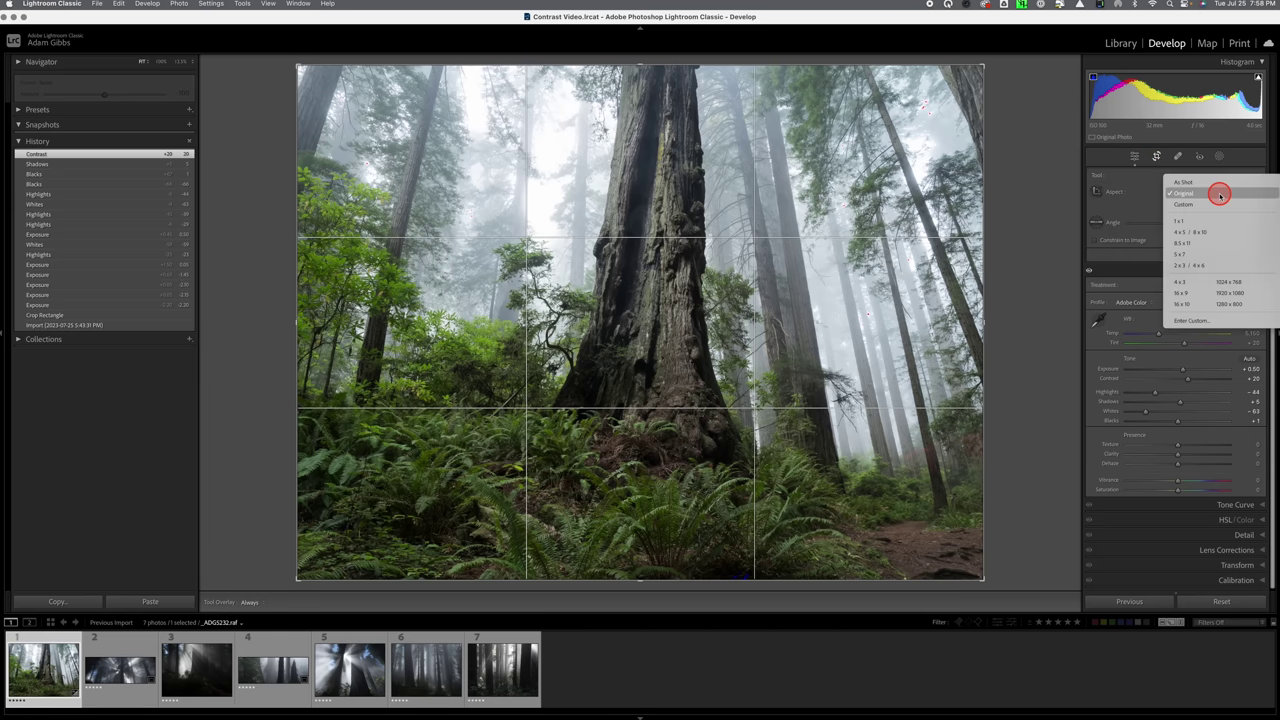
left_click(1215, 181)
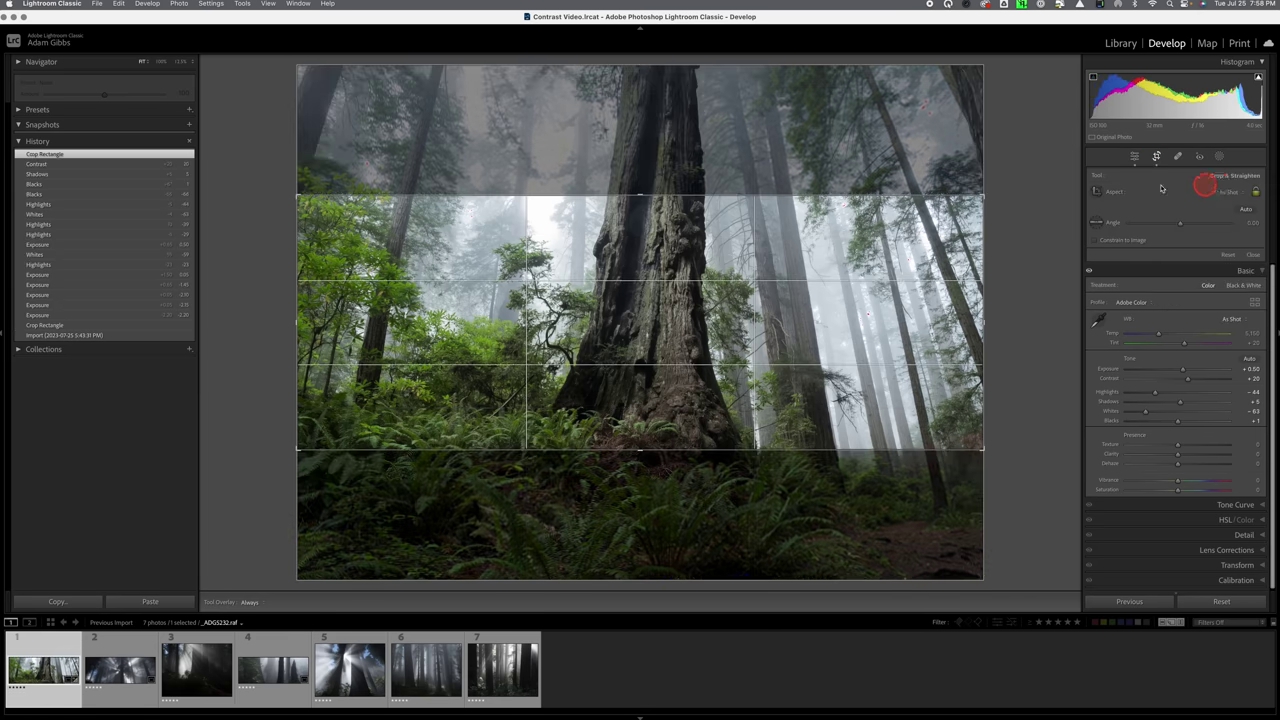
left_click_drag(797, 318, 799, 315)
key("Return")
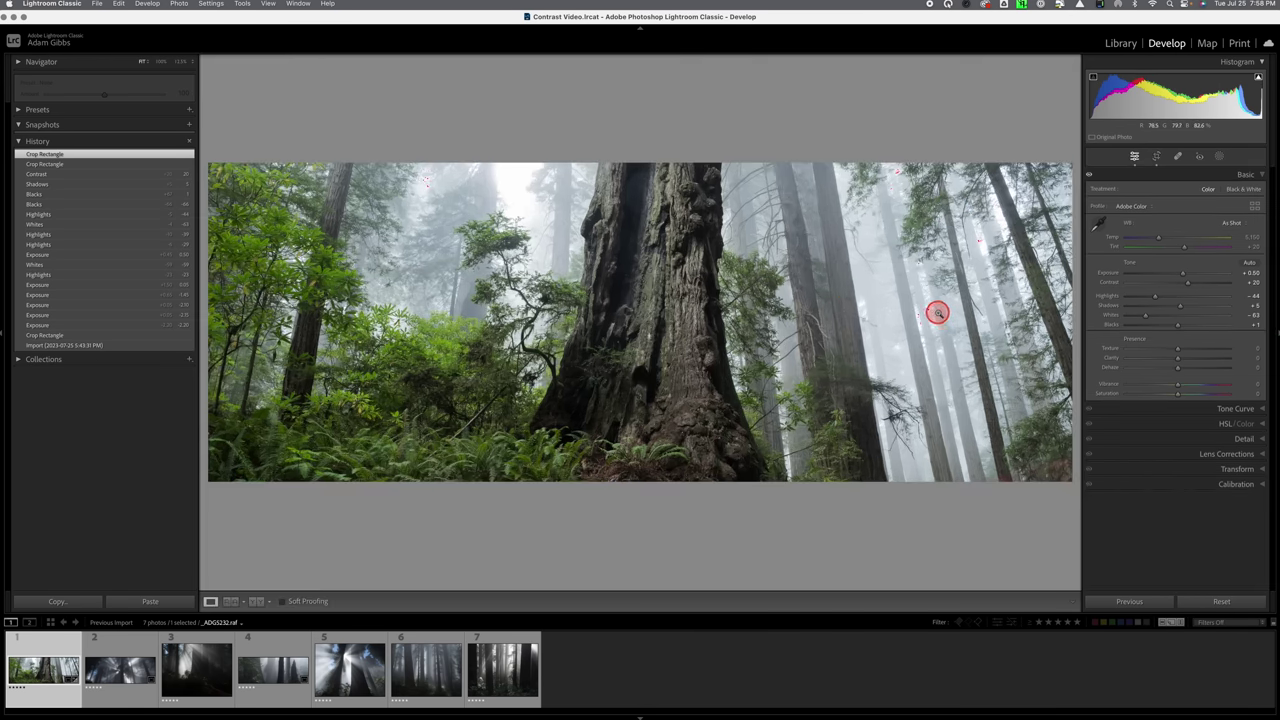
Lower Highlights to -68 and warm the white-balance Temperature slightly.
left_click(929, 314)
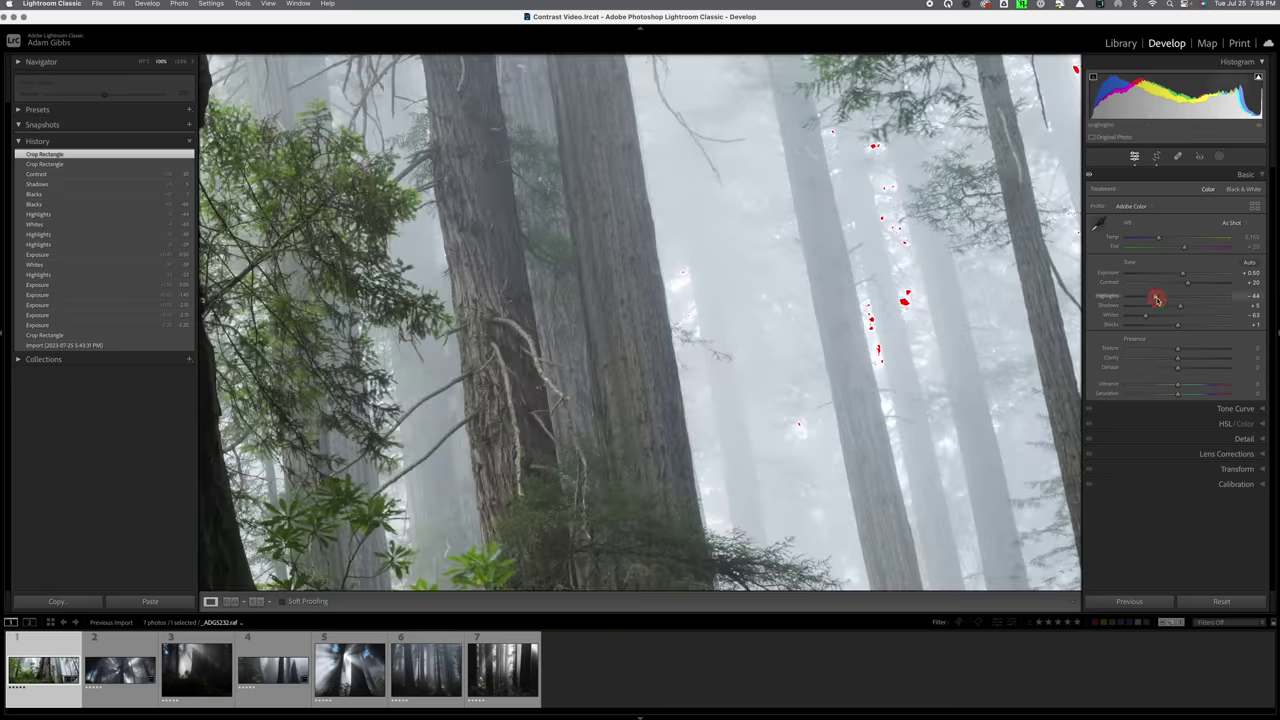
left_click_drag(1157, 299, 1142, 298)
left_click(843, 269)
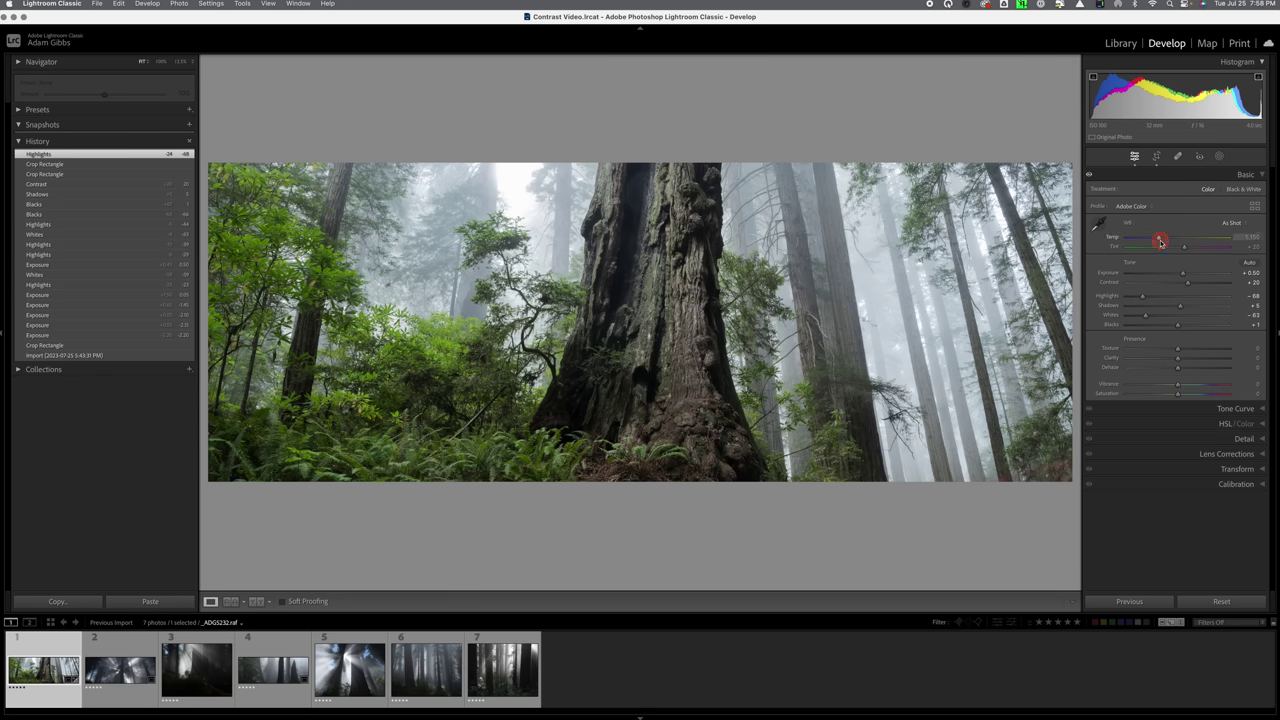
left_click_drag(1160, 241, 1156, 242)
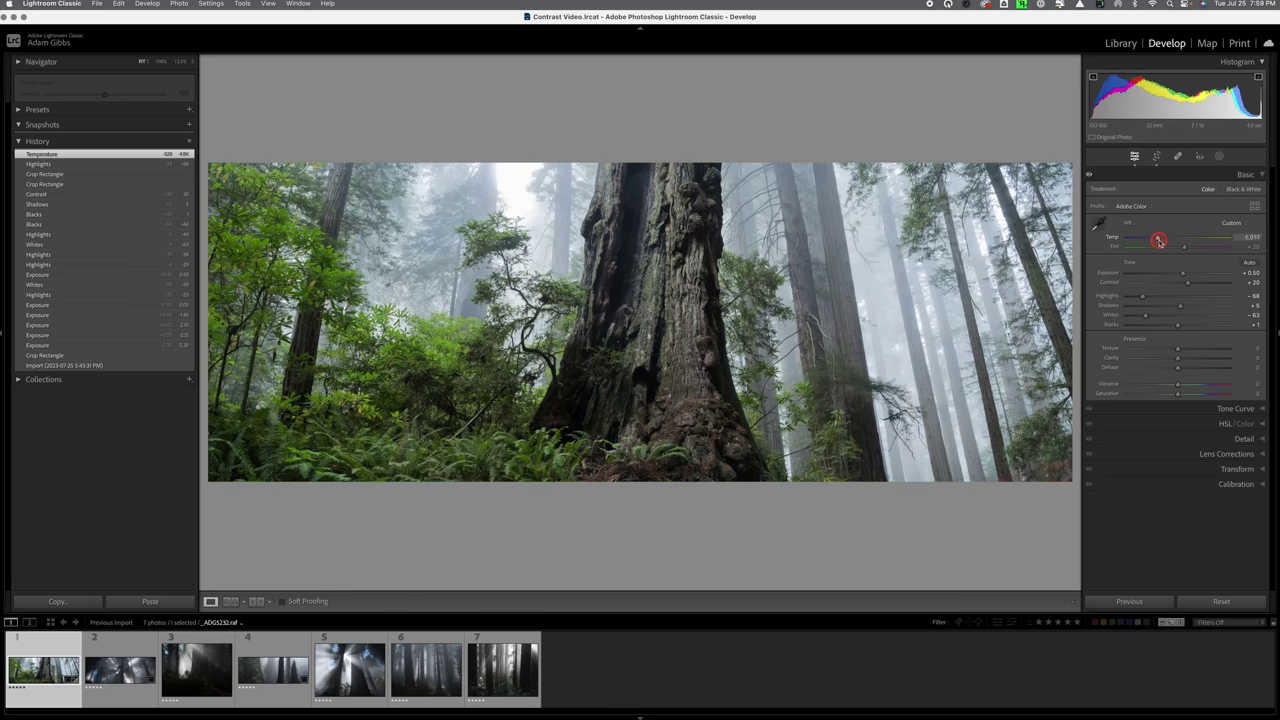
left_click_drag(1159, 241, 1159, 241)
left_click_drag(1159, 241, 1158, 242)
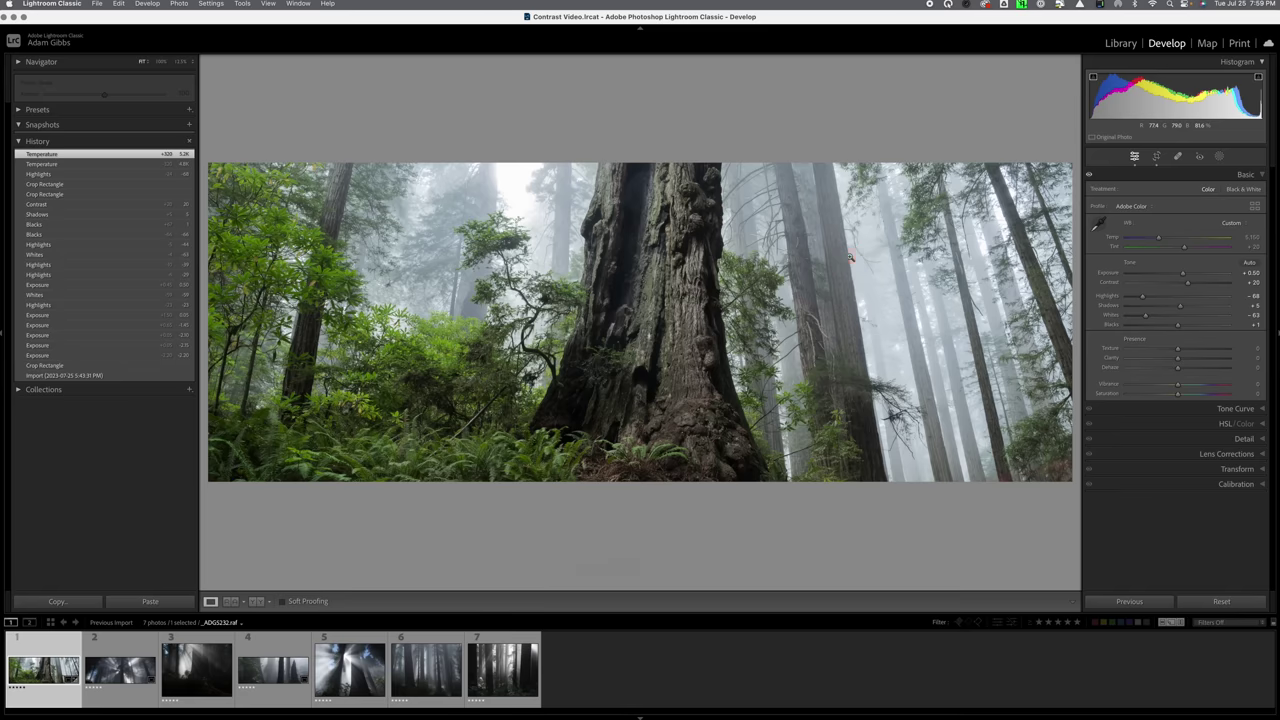
Open the second photo, the sunbeam redwood panorama, and inspect the sunburst at 100% zoom.
left_click(126, 677)
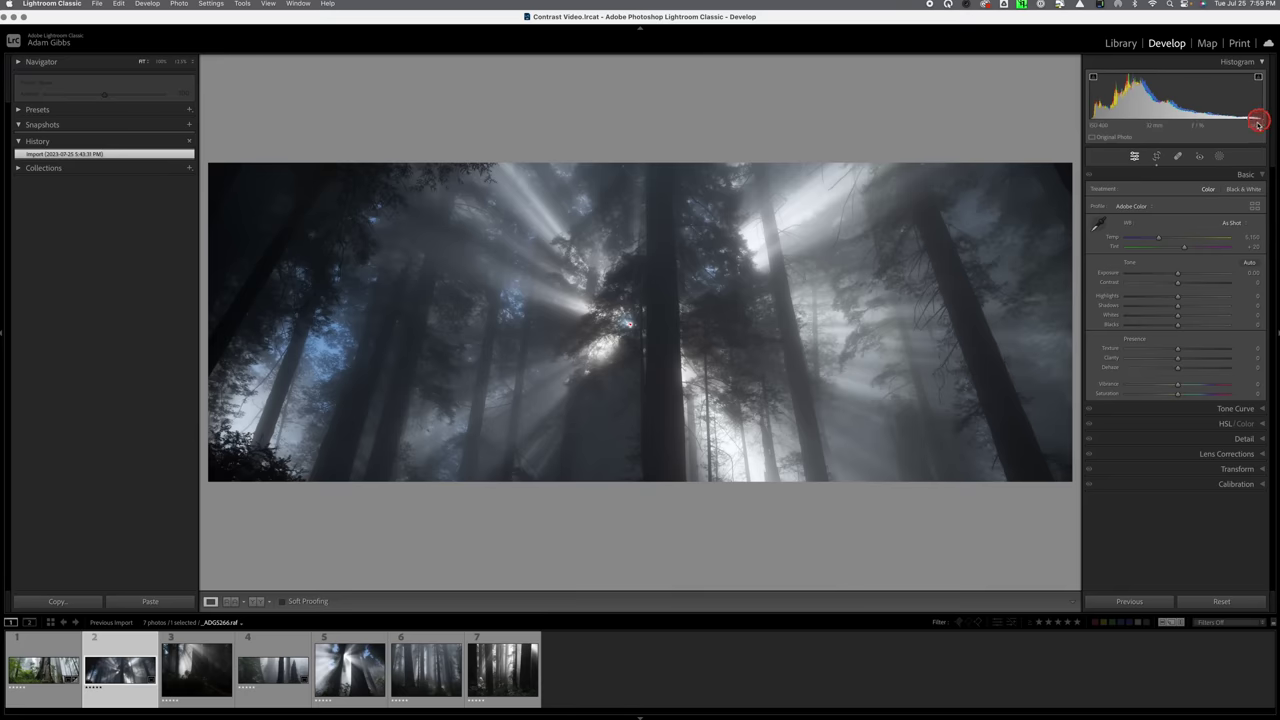
left_click(628, 322)
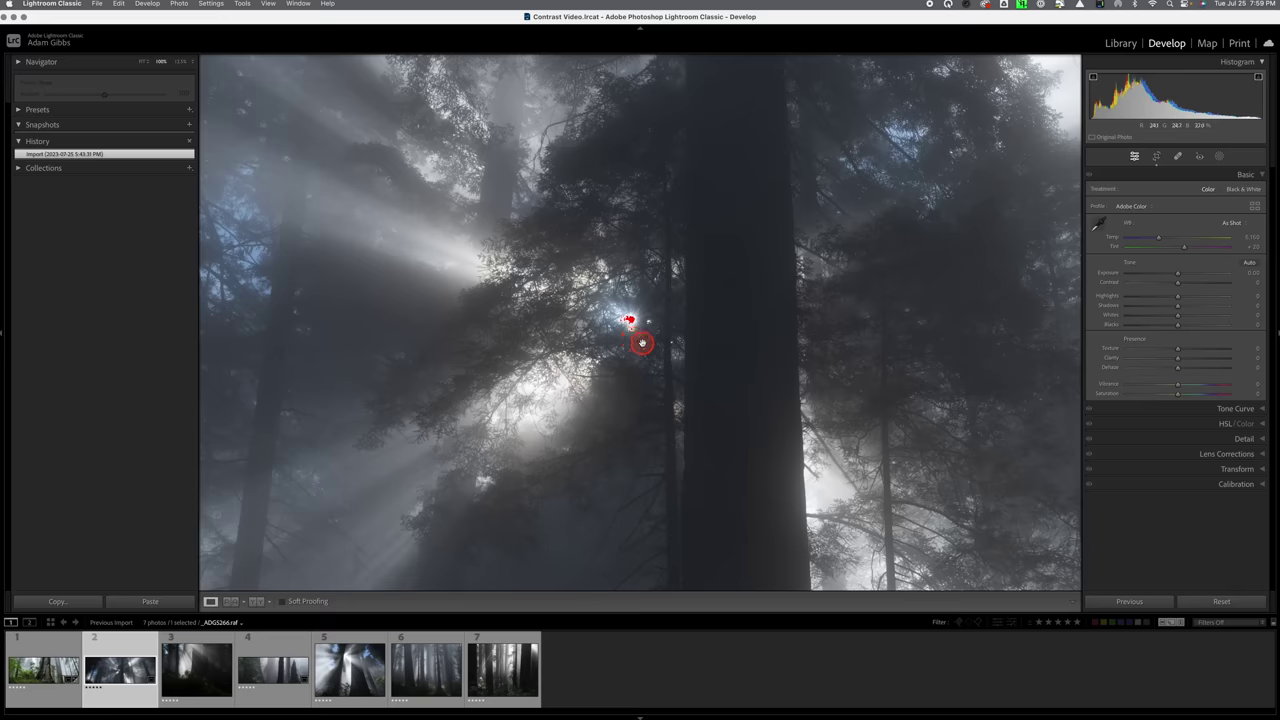
left_click(663, 351)
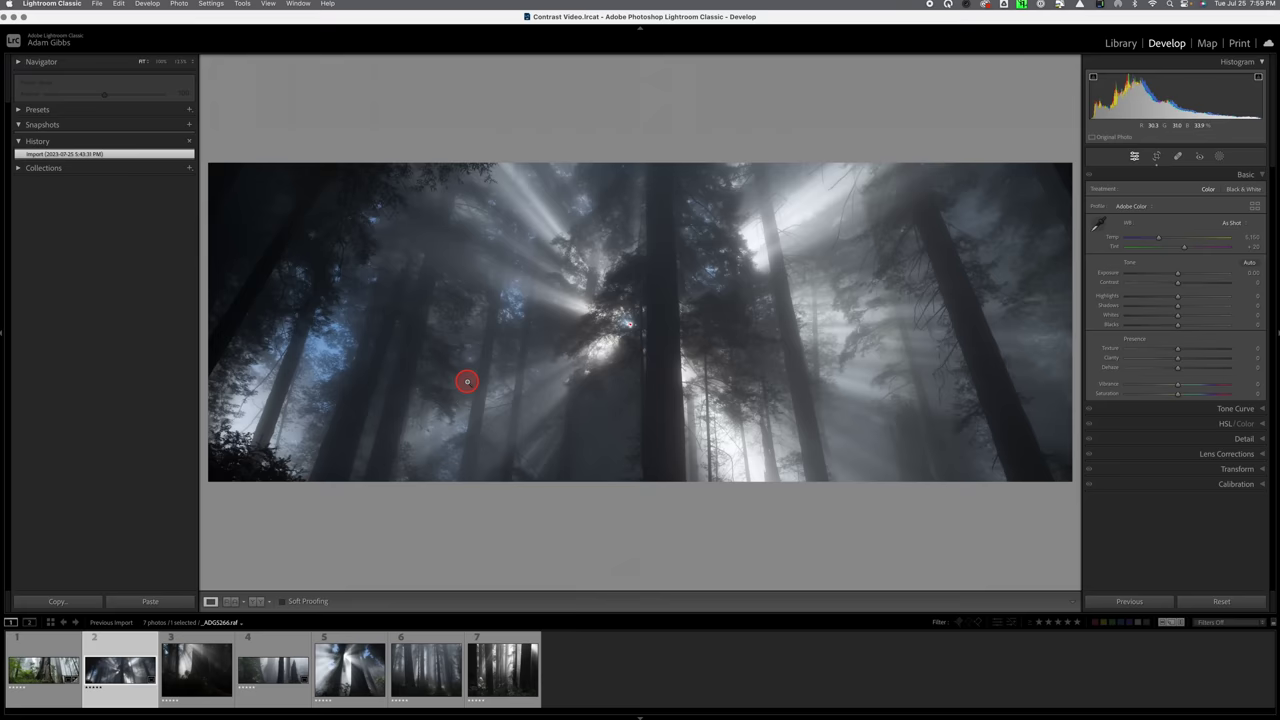
left_click(632, 333)
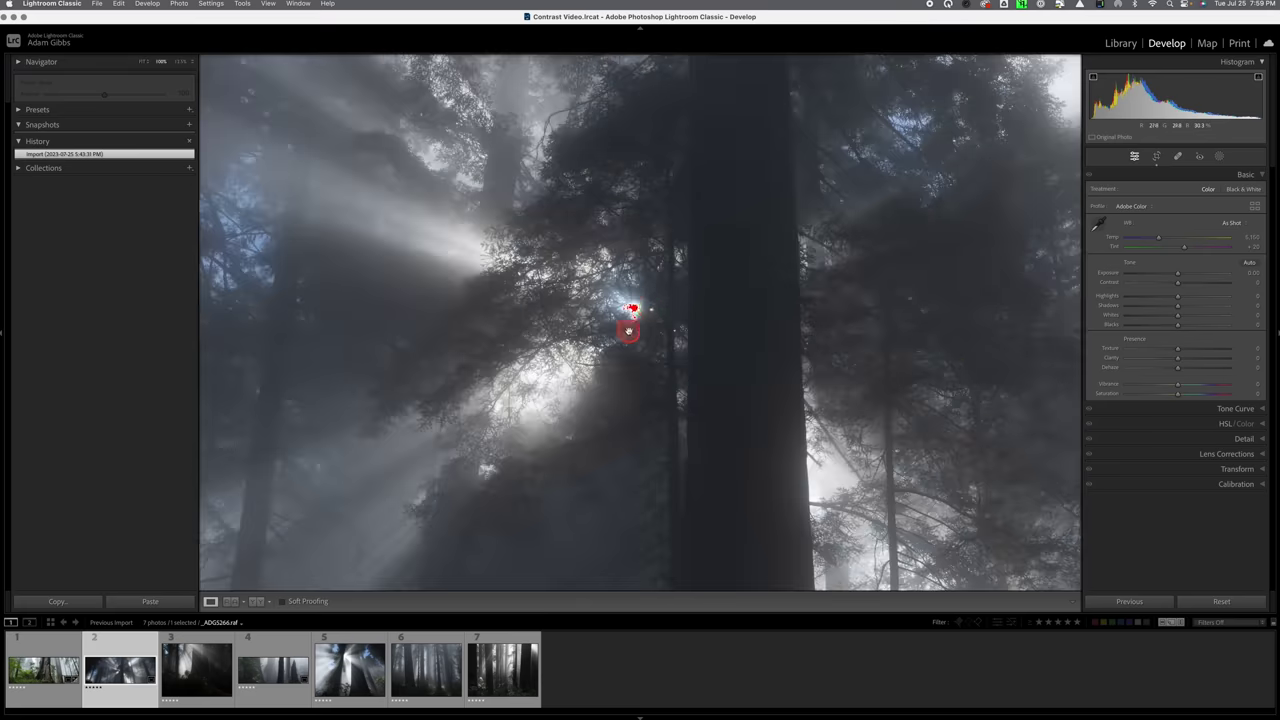
left_click(636, 308)
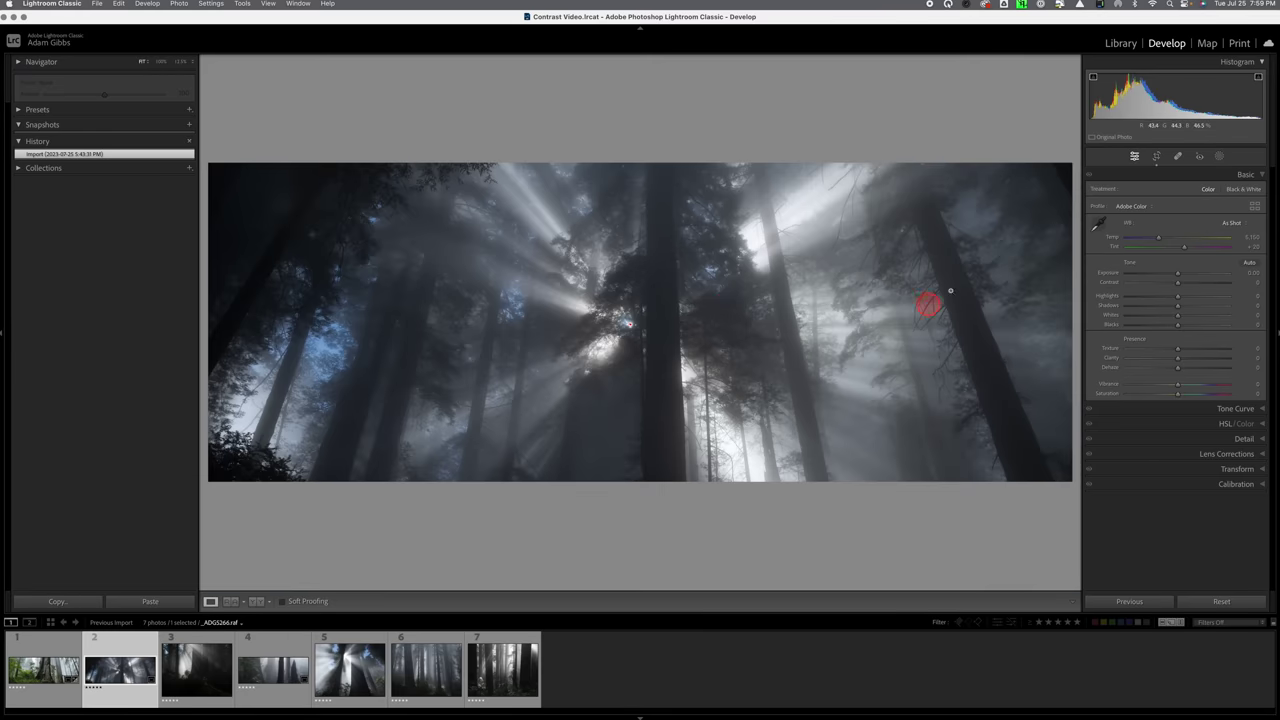
Set the sunbeam photo's crop aspect to Original, restoring the full tall frame.
left_click(1157, 157)
left_click(1239, 194)
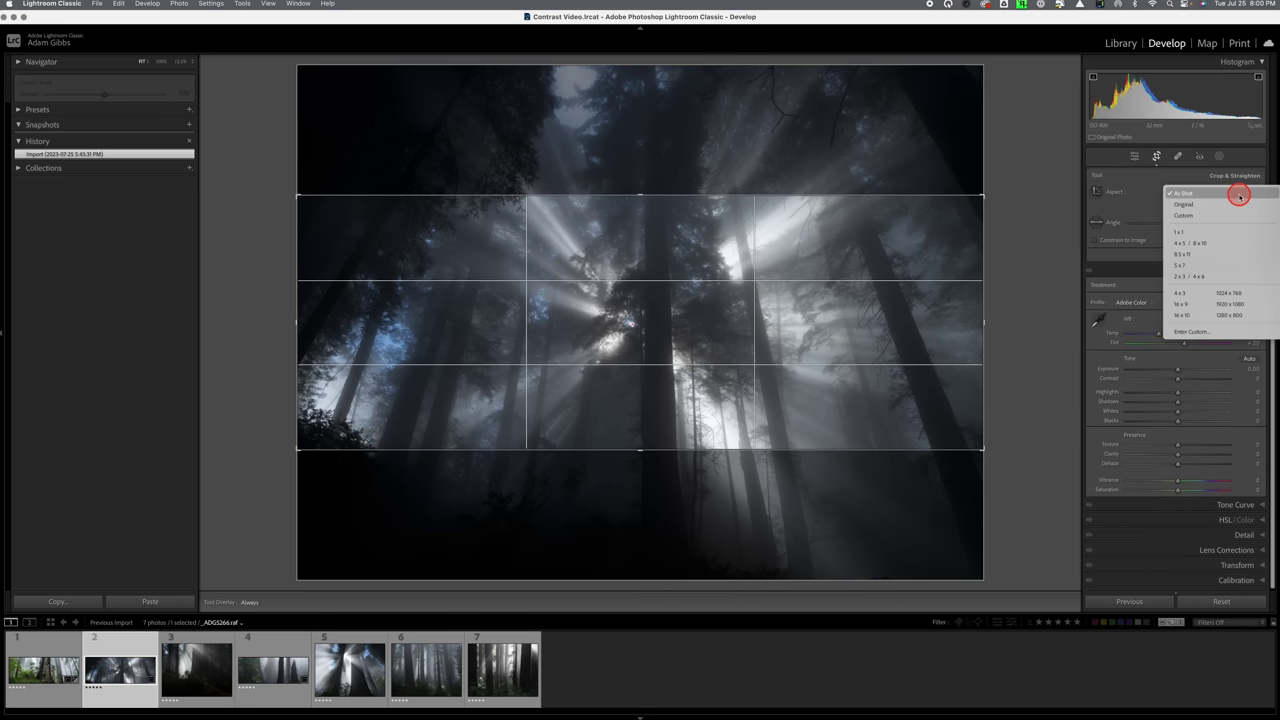
left_click(1229, 204)
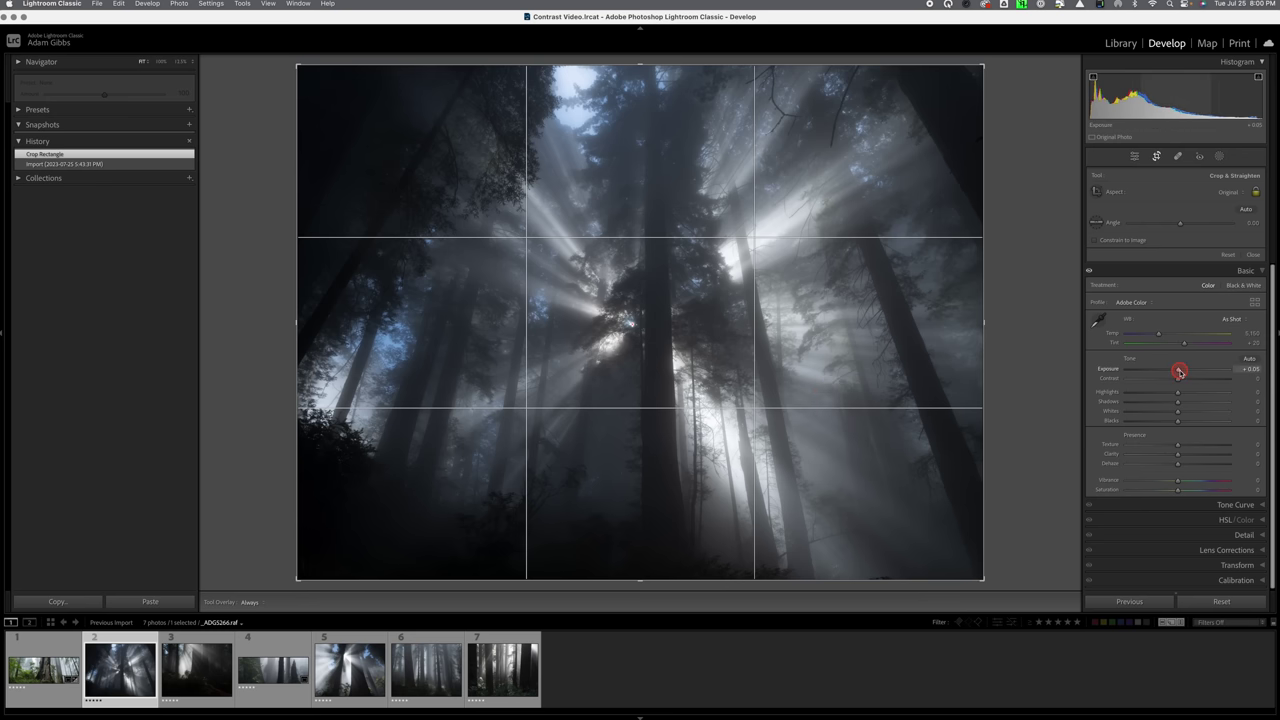
Set the sunbeam photo to Exposure +0.95, Highlights -23, Shadows +26, Whites -38, Blacks +27.
left_click_drag(1179, 372, 1158, 411)
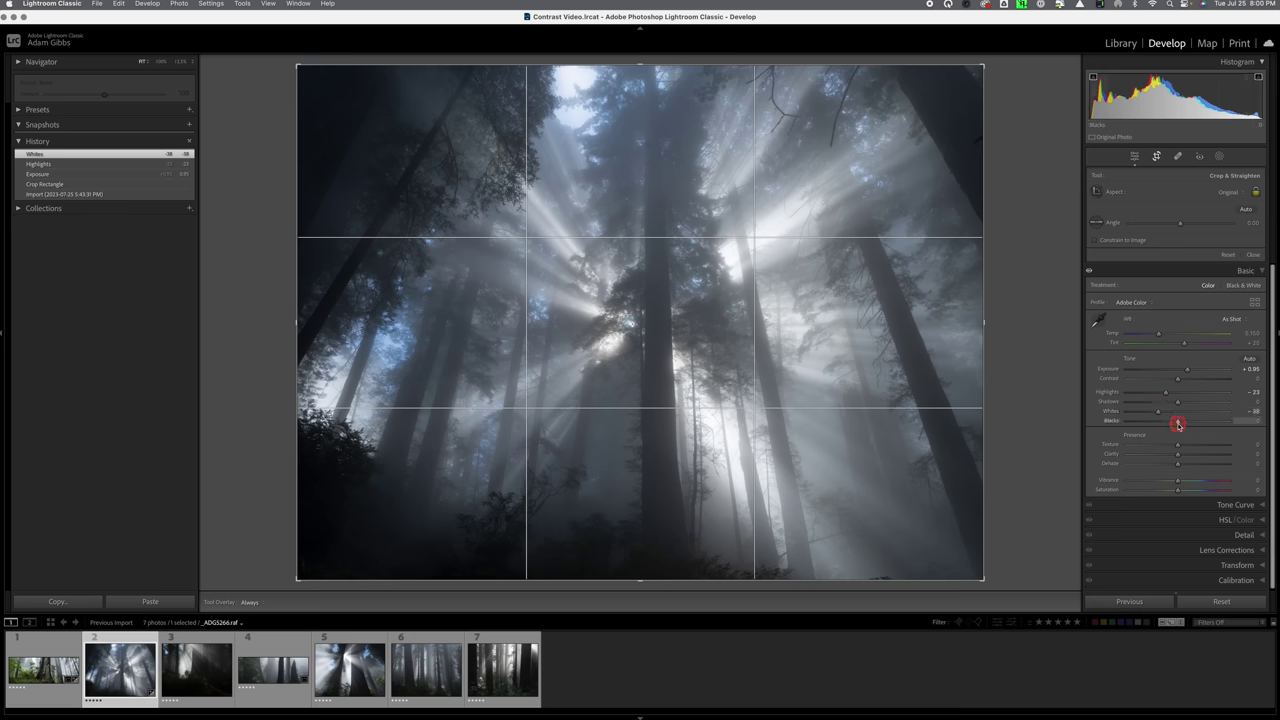
mouse_move(1187, 424)
left_mouse_down()
mouse_move(1203, 424)
mouse_move(1163, 423)
mouse_move(1197, 431)
mouse_move(1193, 407)
left_mouse_up()
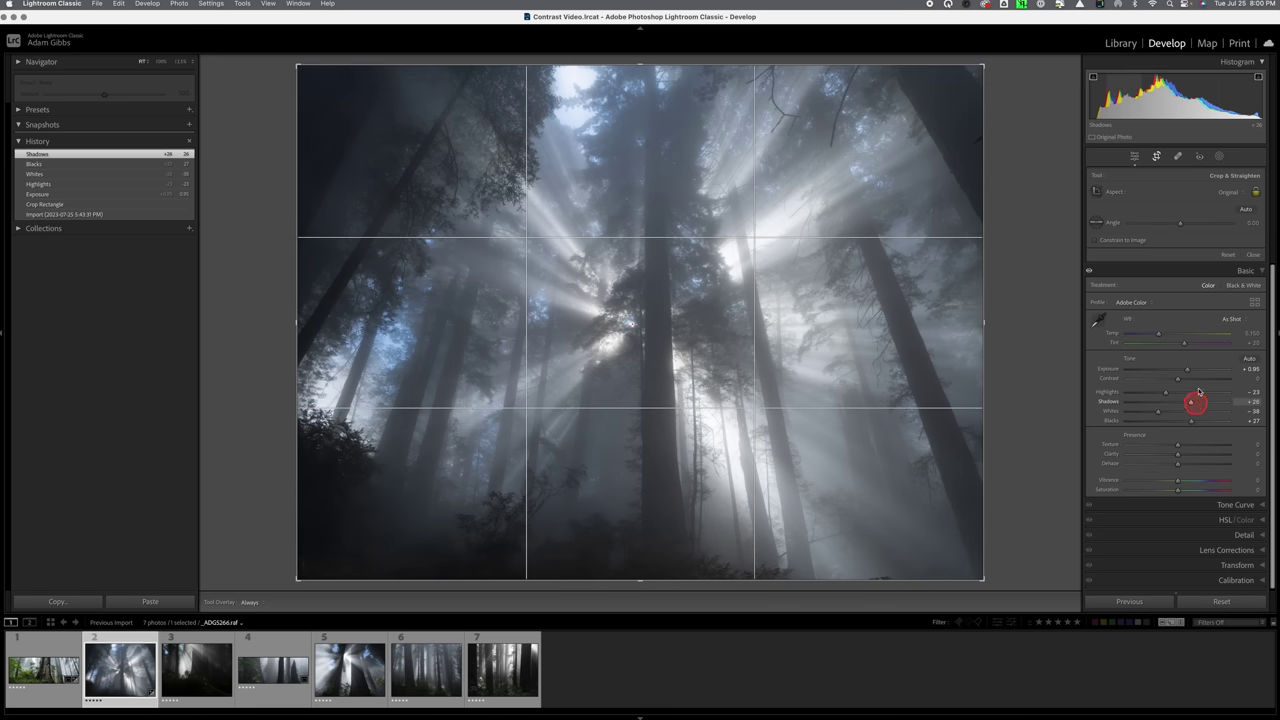
Restore the sunbeam photo's wide As Shot crop, then open the third photo.
left_click(1156, 157)
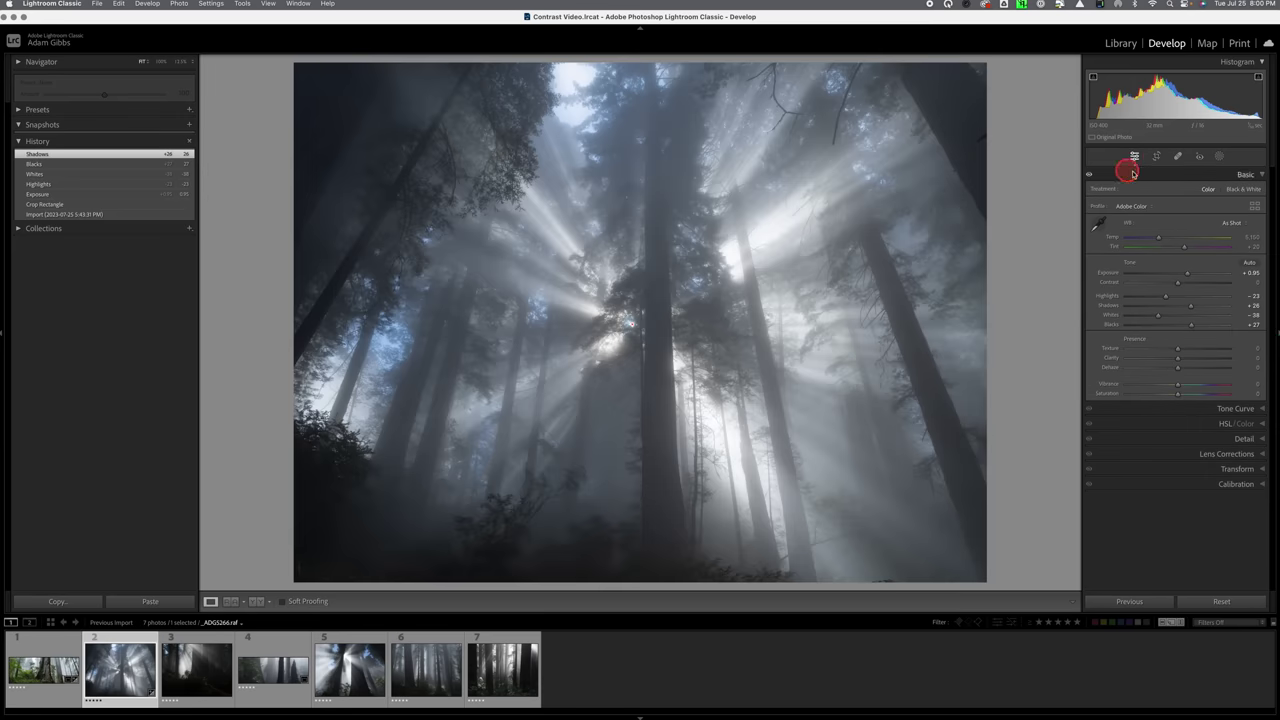
left_click(1156, 157)
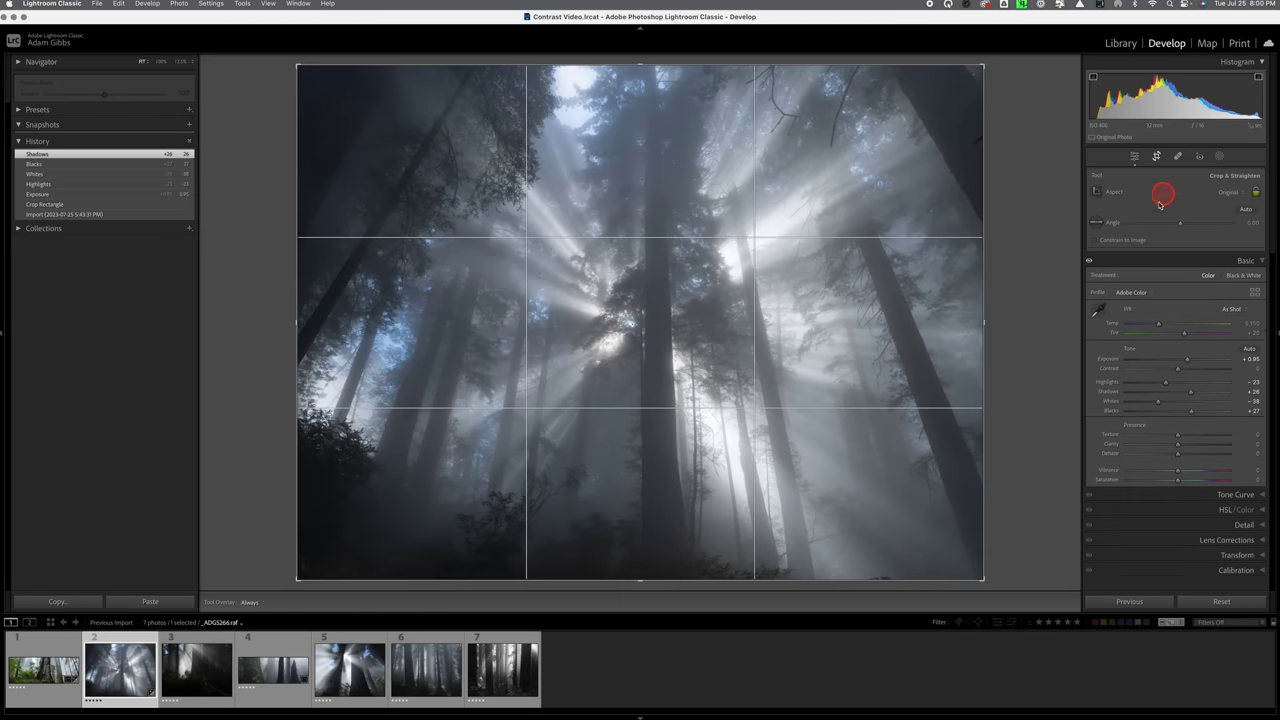
left_click(1225, 196)
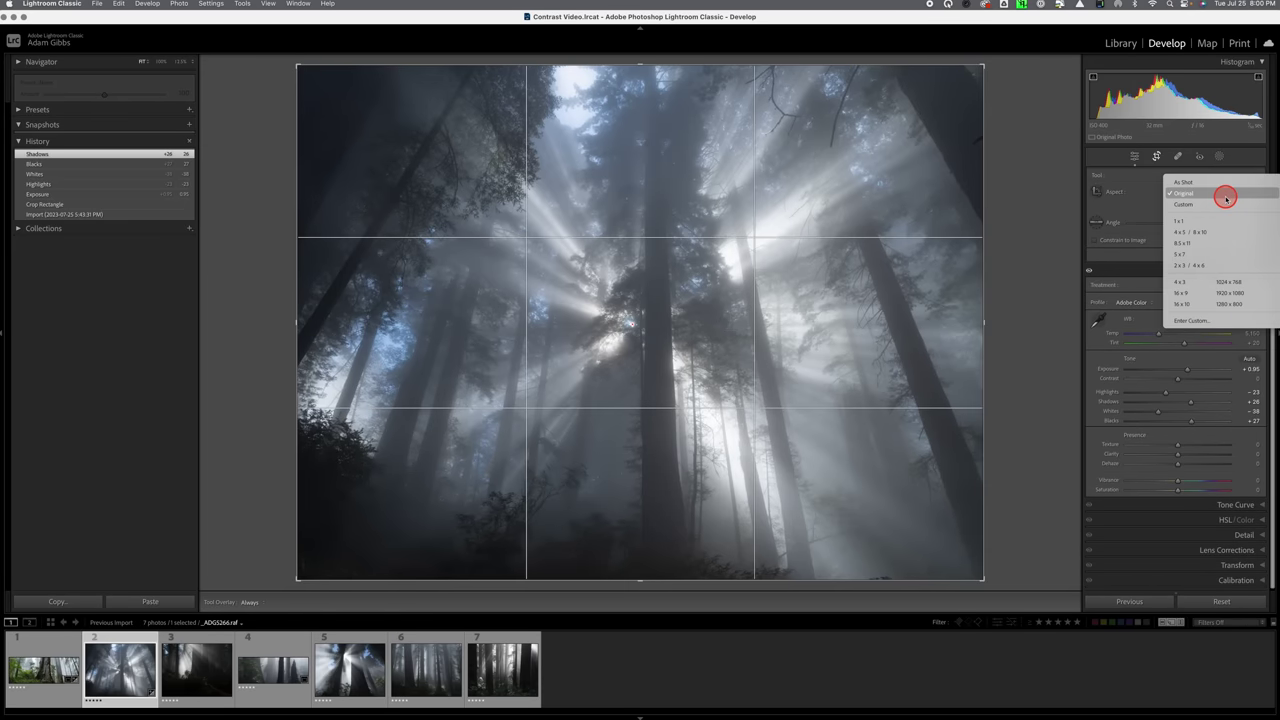
left_click(1222, 181)
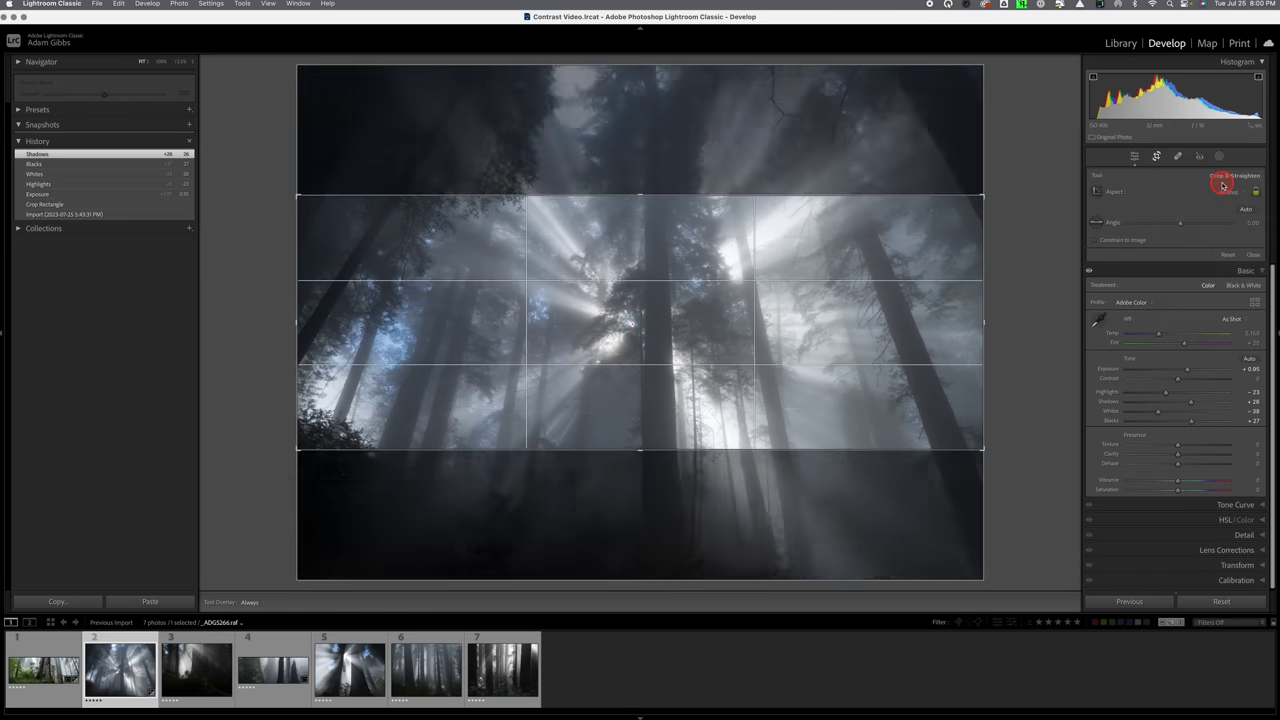
double_click(898, 304)
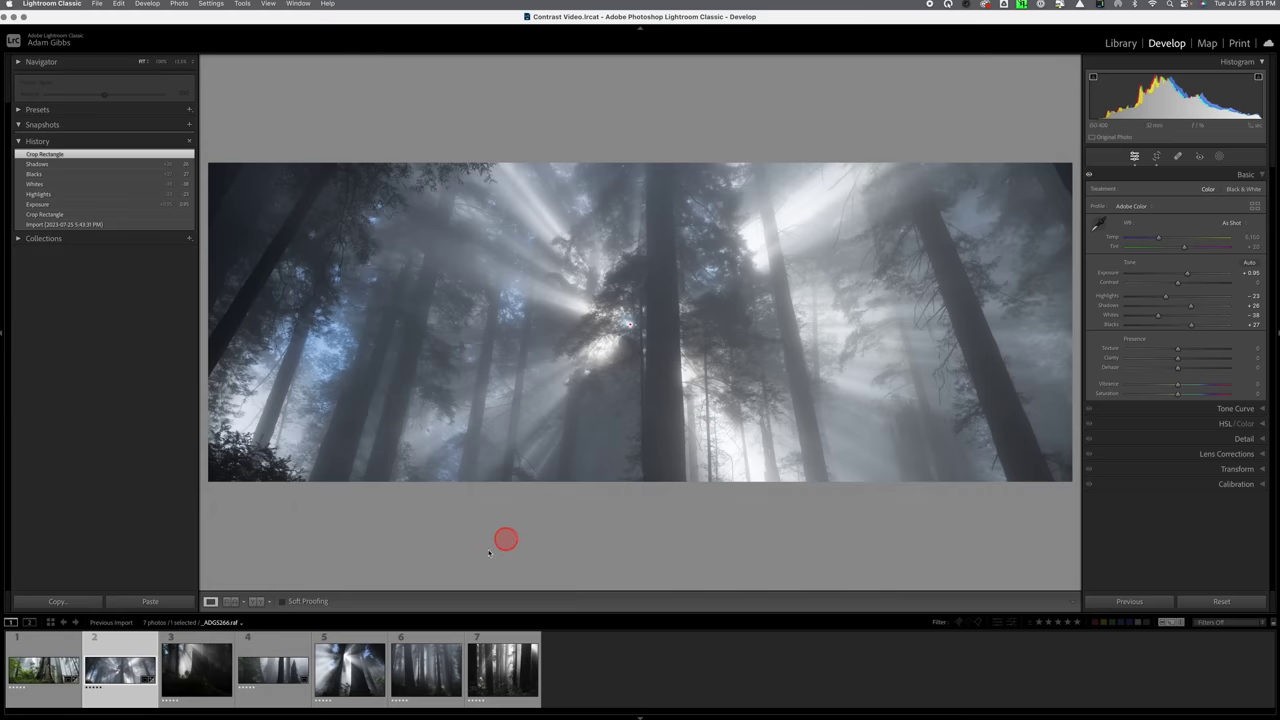
left_click(196, 668)
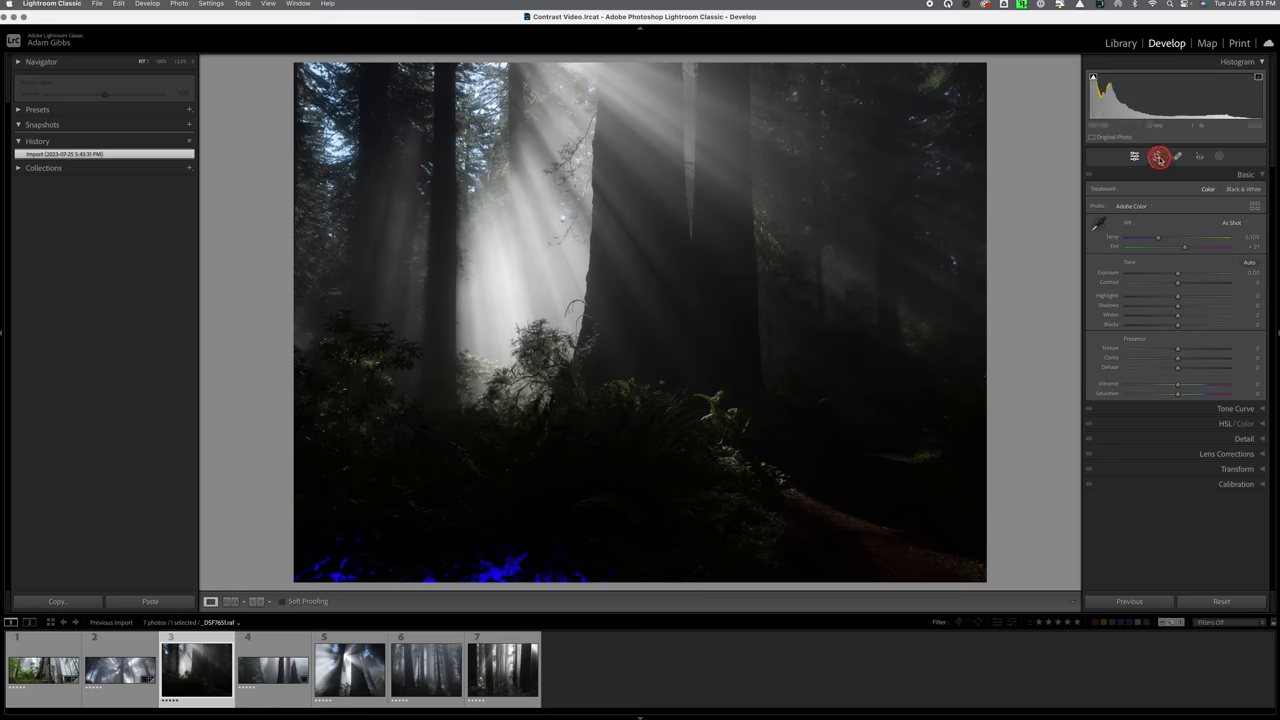
Crop the dark forest photo to an As Shot wide strip positioned over the light beams.
left_click(1157, 157)
left_click(1235, 196)
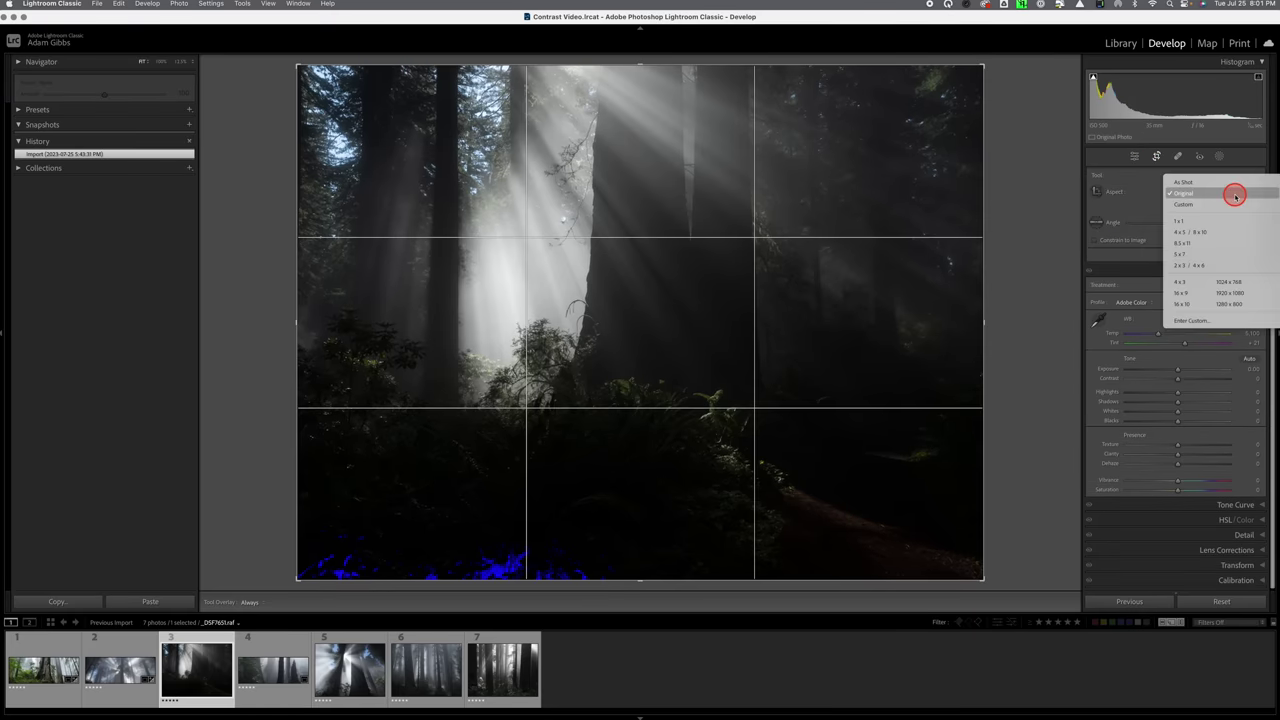
left_click(1225, 186)
left_click(708, 254)
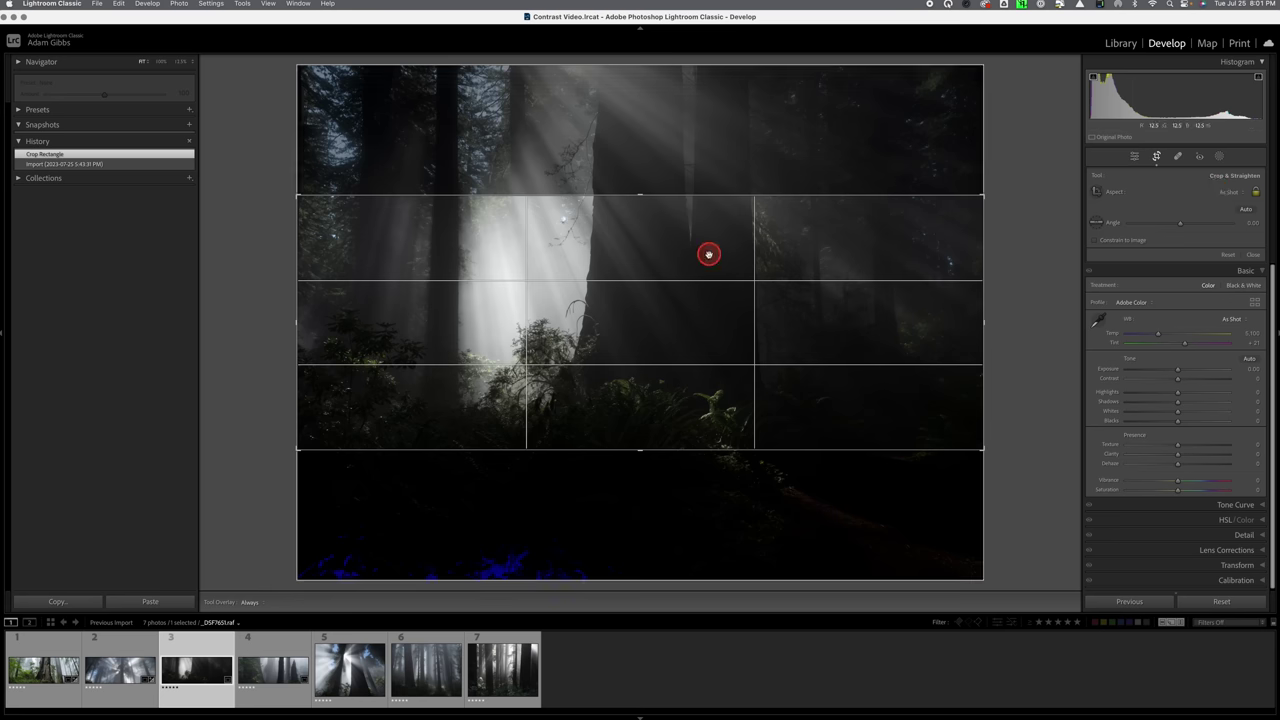
double_click(708, 263)
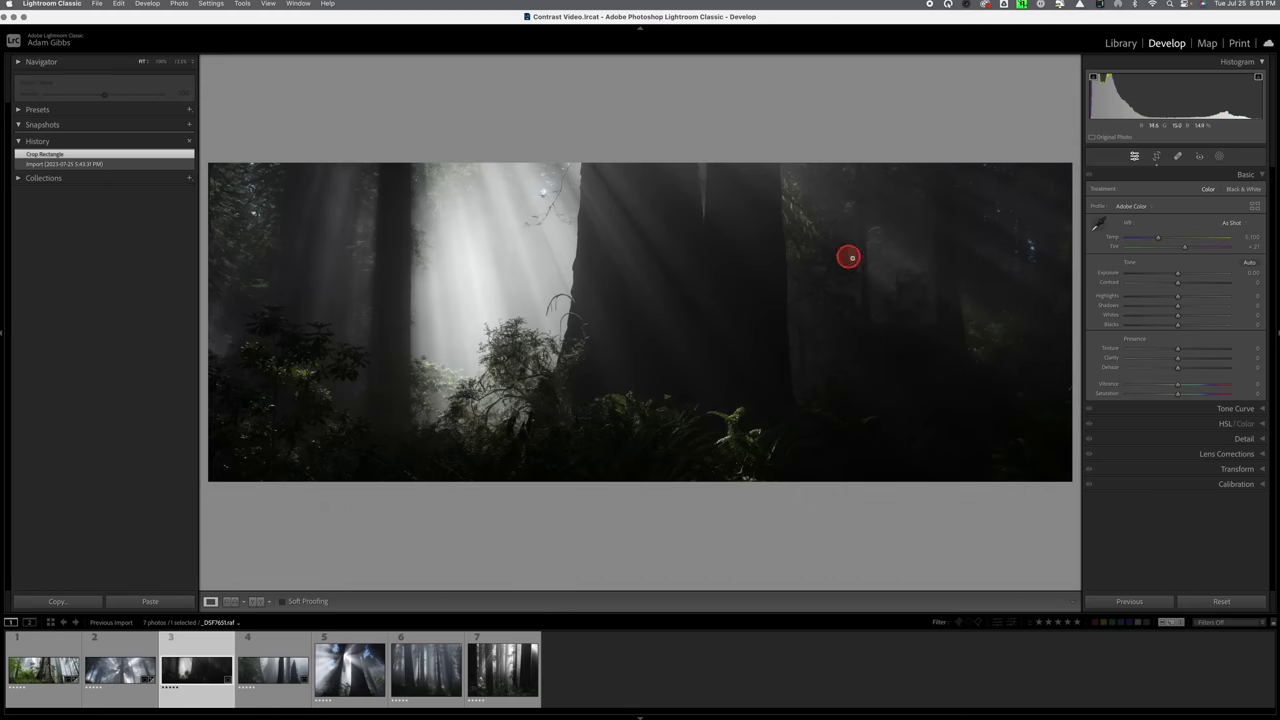
Set Exposure +1.40, Highlights -35, Whites -75 and Blacks +29 in the Basic panel.
left_click_drag(1177, 273, 1199, 277)
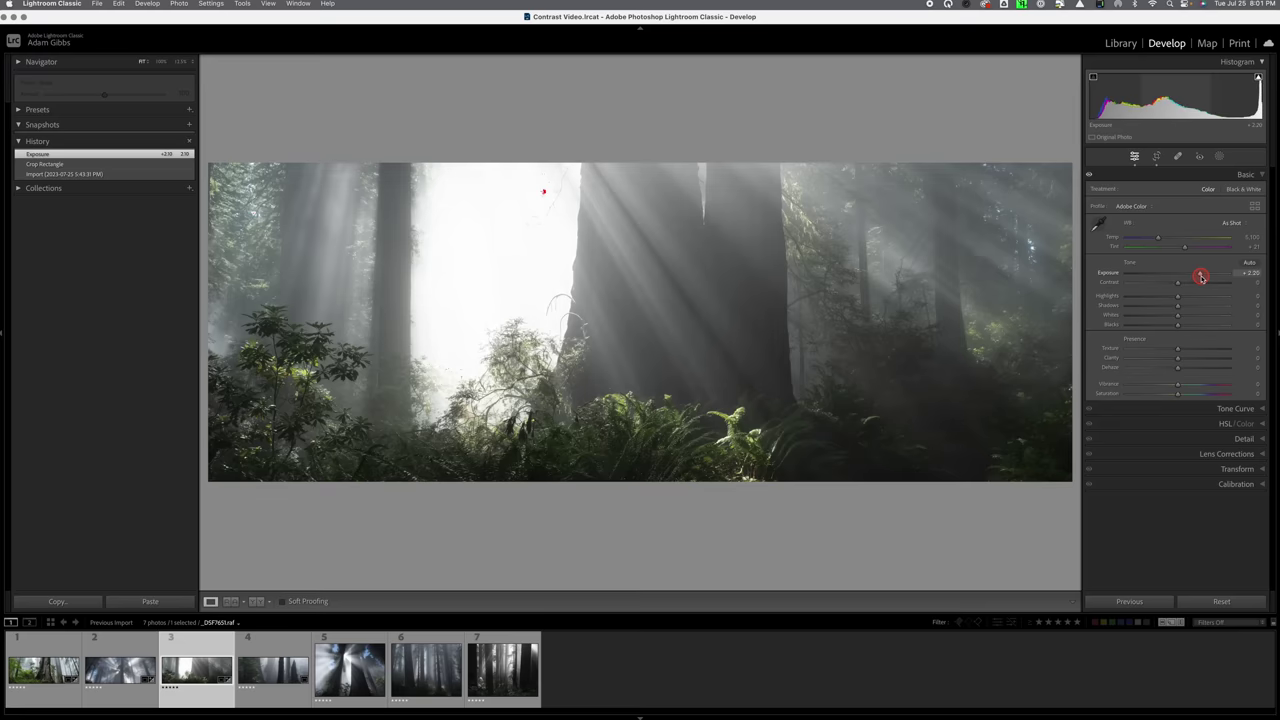
left_click_drag(1201, 277, 1199, 277)
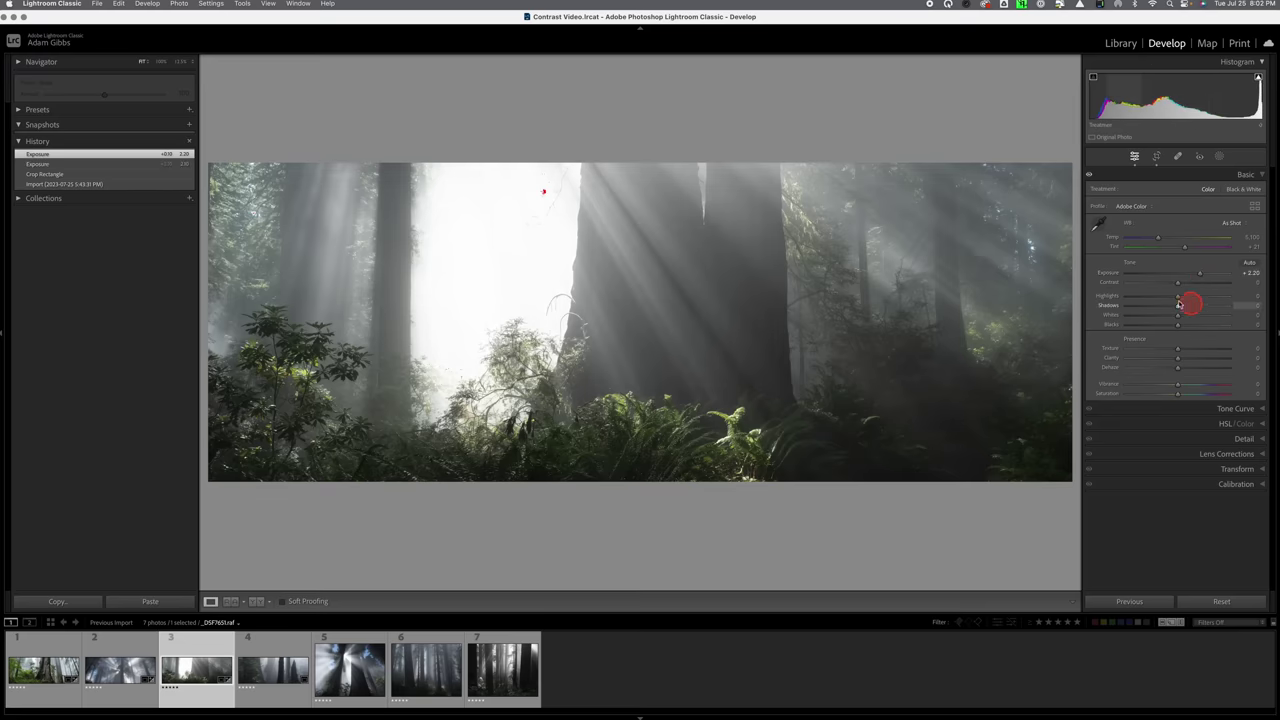
left_click_drag(1174, 298, 1160, 298)
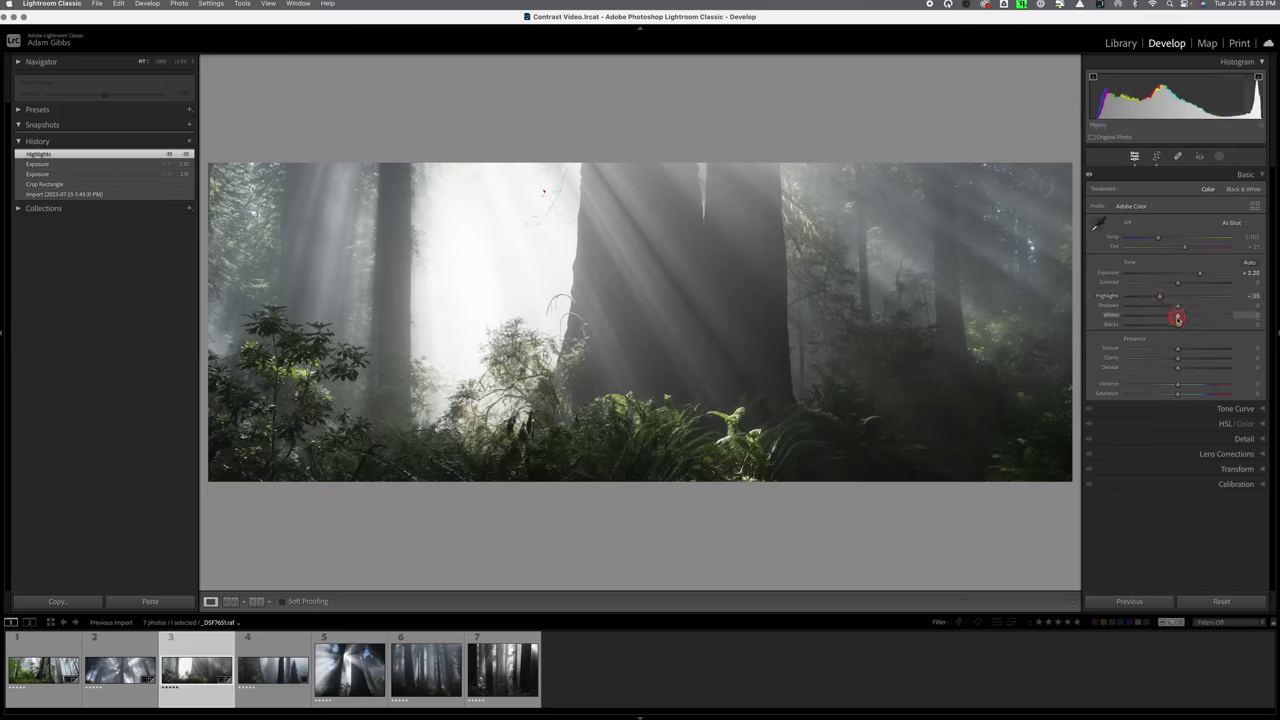
left_click_drag(1161, 319, 1194, 274)
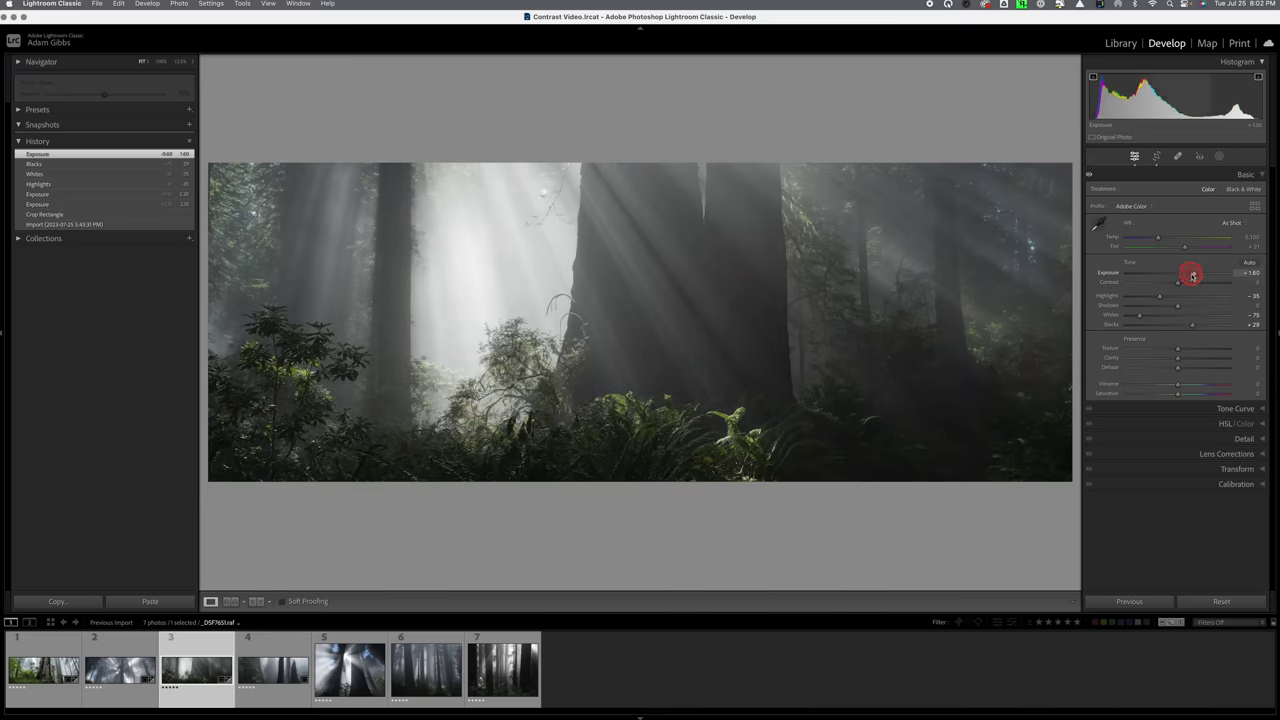
left_click_drag(1193, 275, 1192, 274)
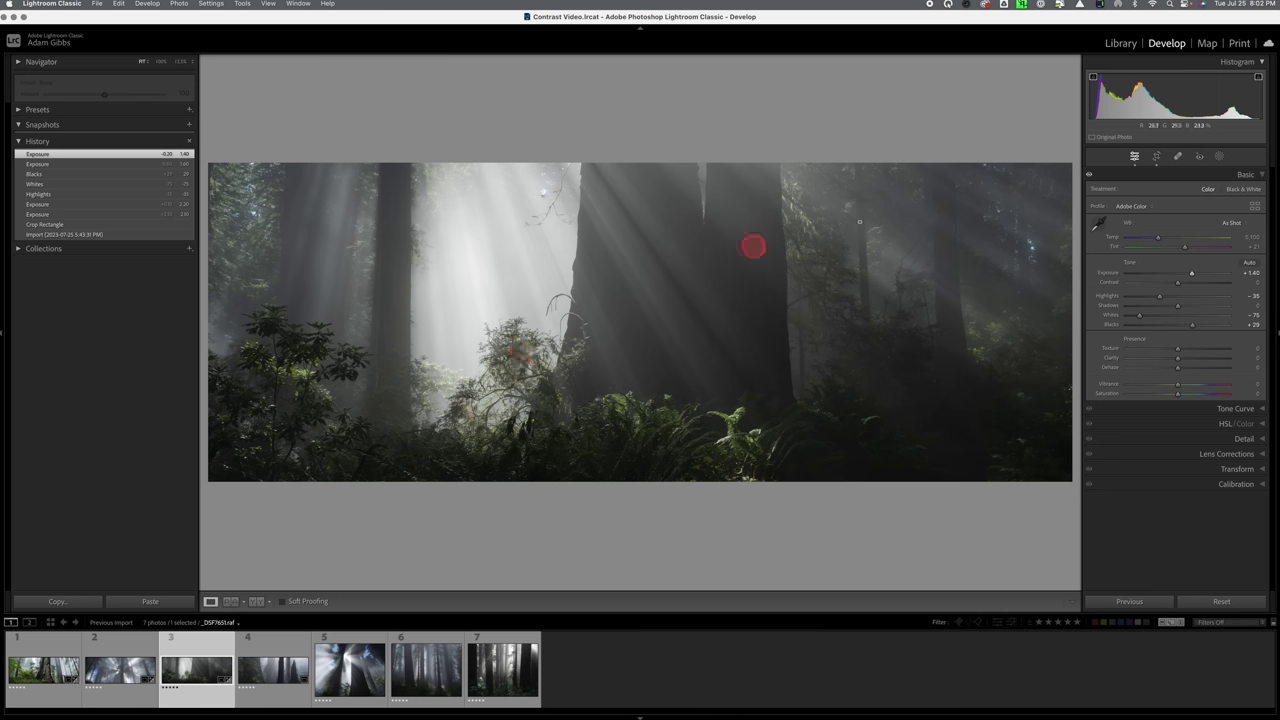
Paint a brush mask over the light beam left of the big trunk.
left_click(1221, 157)
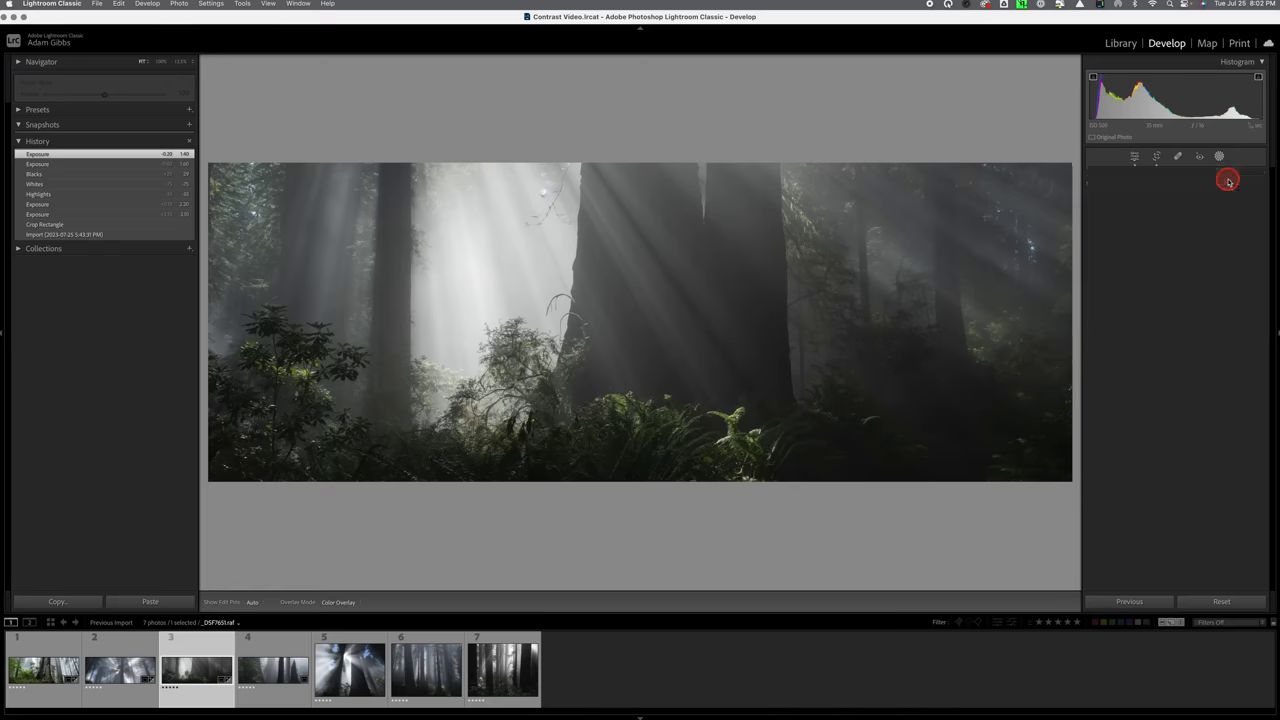
left_click(1120, 251)
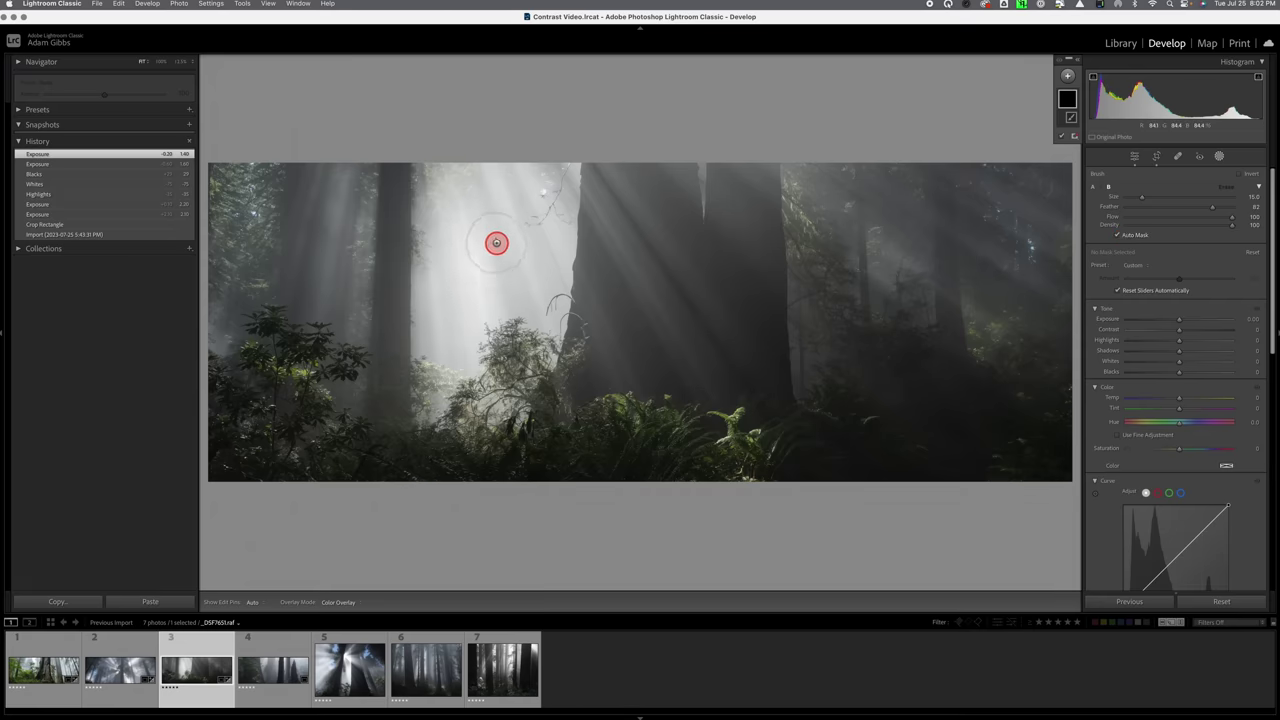
mouse_move(496, 243)
left_mouse_down()
mouse_move(447, 238)
mouse_move(449, 283)
mouse_move(444, 179)
mouse_move(540, 173)
mouse_move(451, 314)
mouse_move(456, 361)
mouse_move(434, 399)
mouse_move(493, 400)
left_mouse_up()
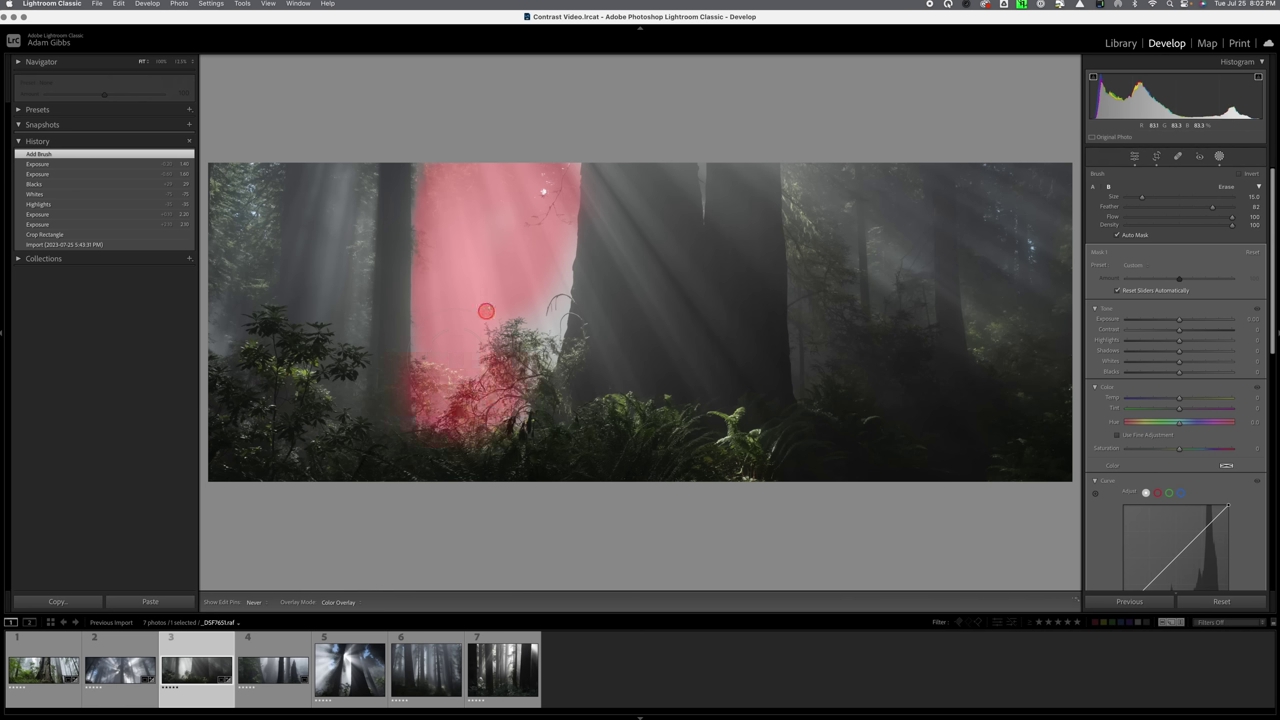
mouse_move(486, 311)
left_mouse_down()
mouse_move(527, 304)
mouse_move(538, 340)
mouse_move(553, 257)
left_mouse_up()
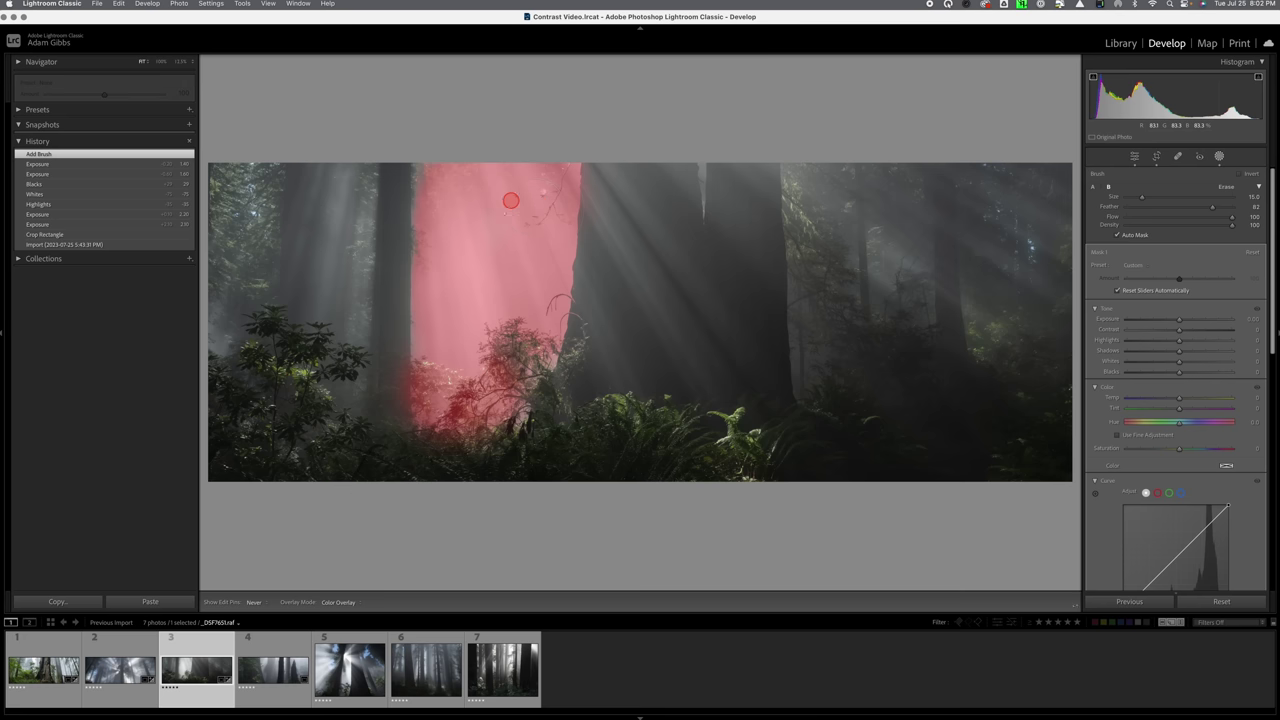
left_click_drag(510, 201, 474, 211)
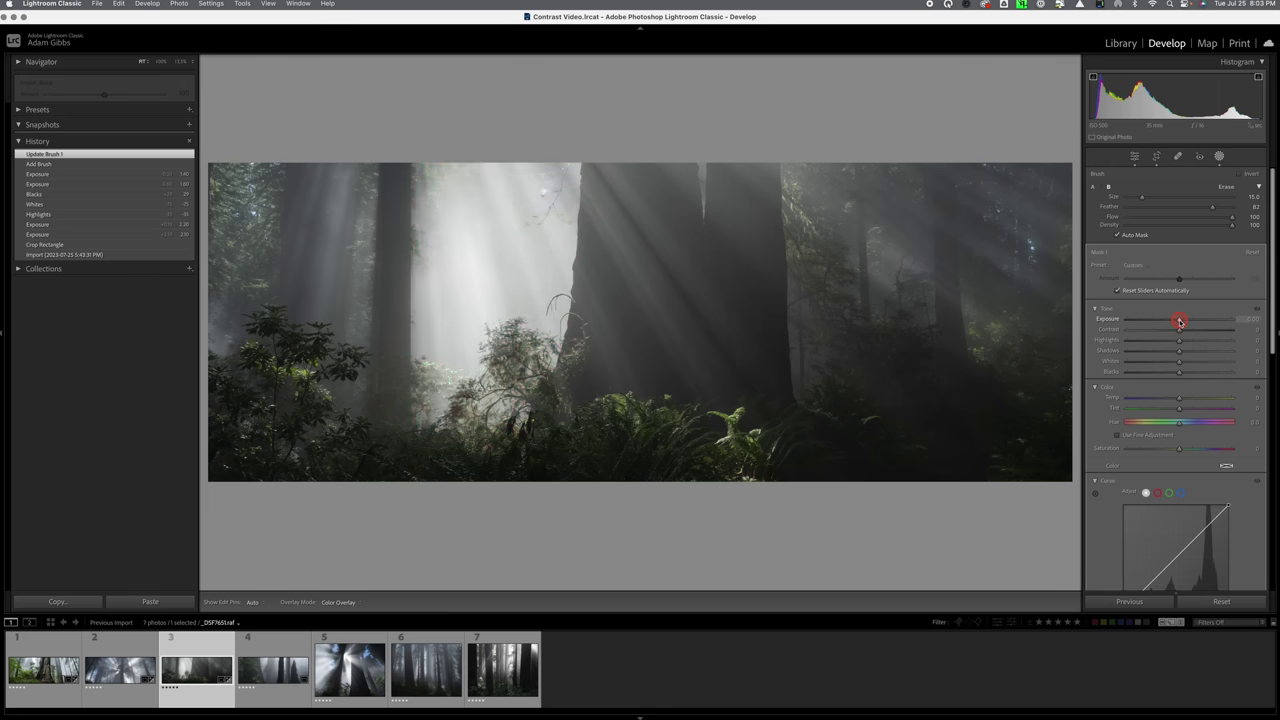
Set the beam mask to Exposure -0.54, Clarity 37, Highlights -4 and Whites 34.
left_click_drag(1176, 322, 1171, 321)
scroll(1210, 381, "down", 5)
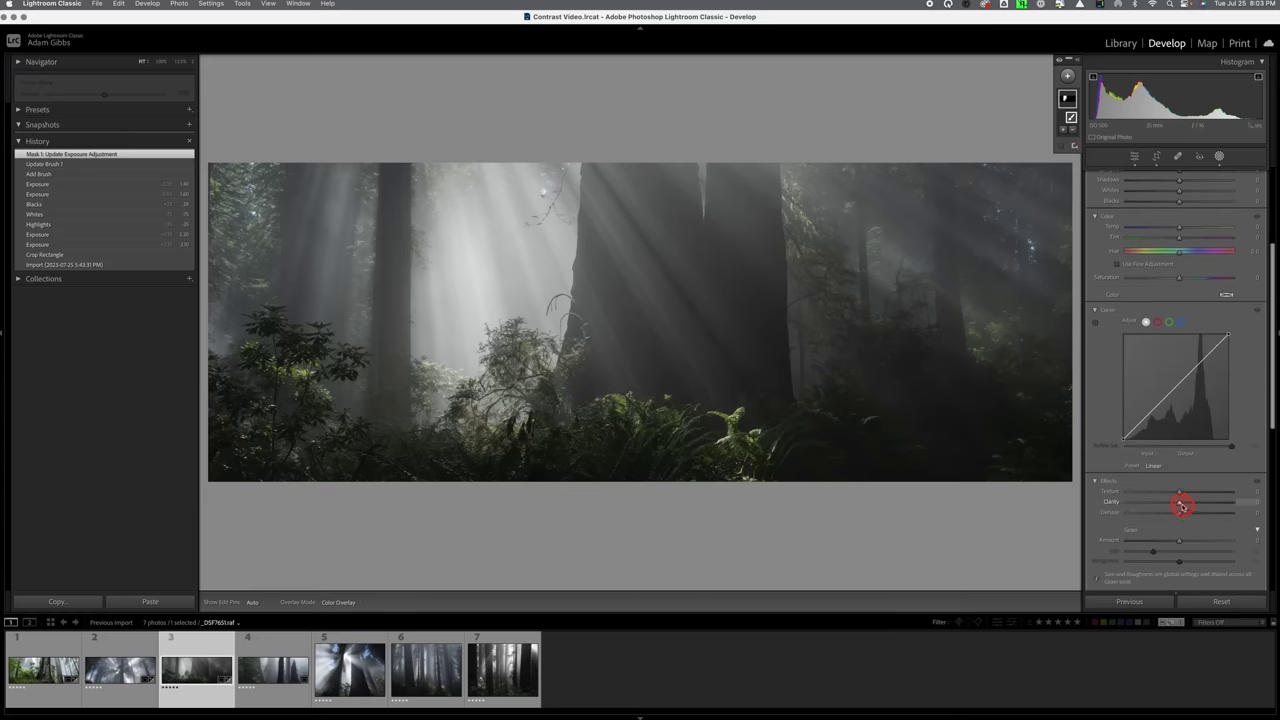
left_click_drag(1182, 507, 1180, 505)
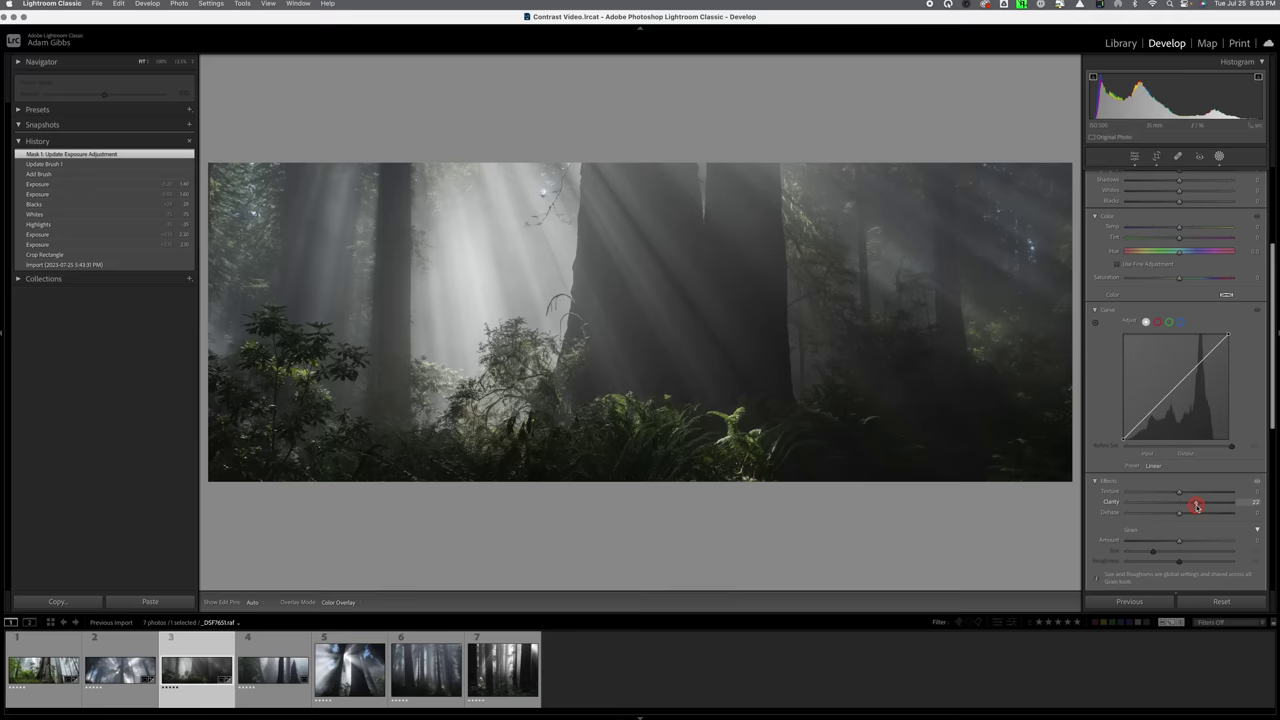
left_click_drag(1200, 506, 1200, 506)
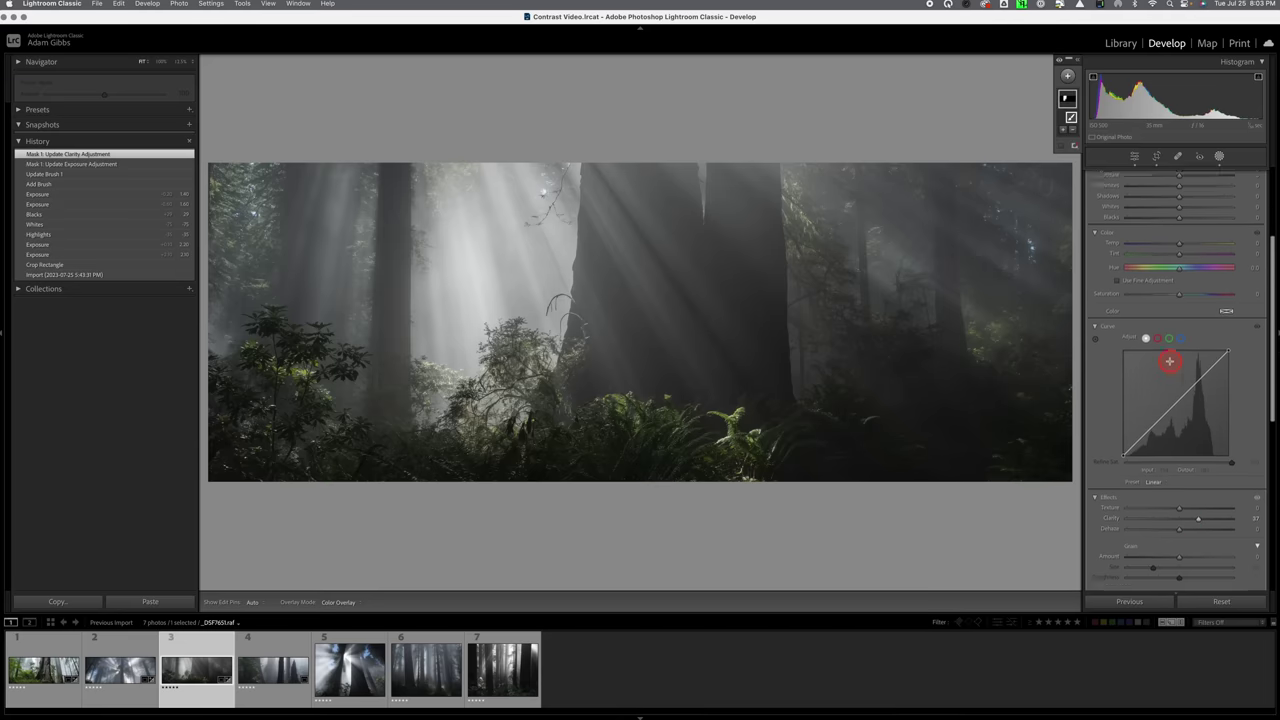
scroll(1166, 330, "up", 5)
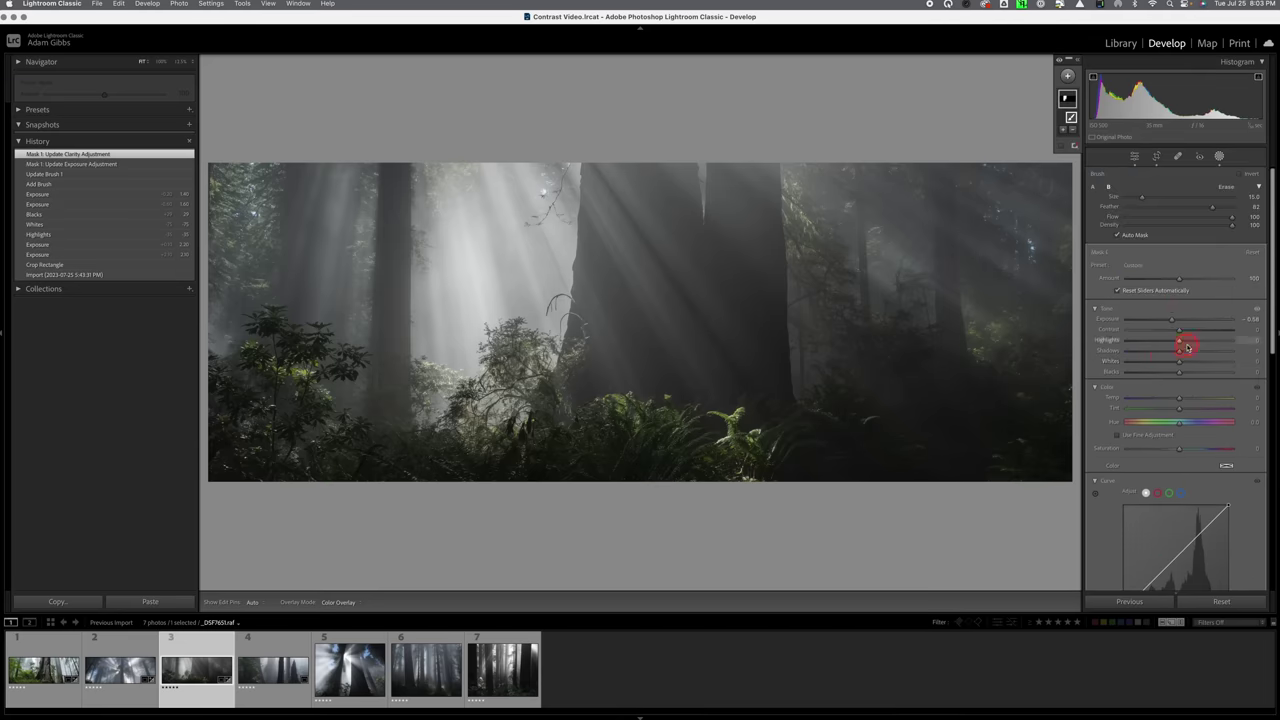
mouse_move(1180, 343)
left_mouse_down()
mouse_move(1200, 345)
mouse_move(1175, 346)
mouse_move(1185, 365)
left_mouse_up()
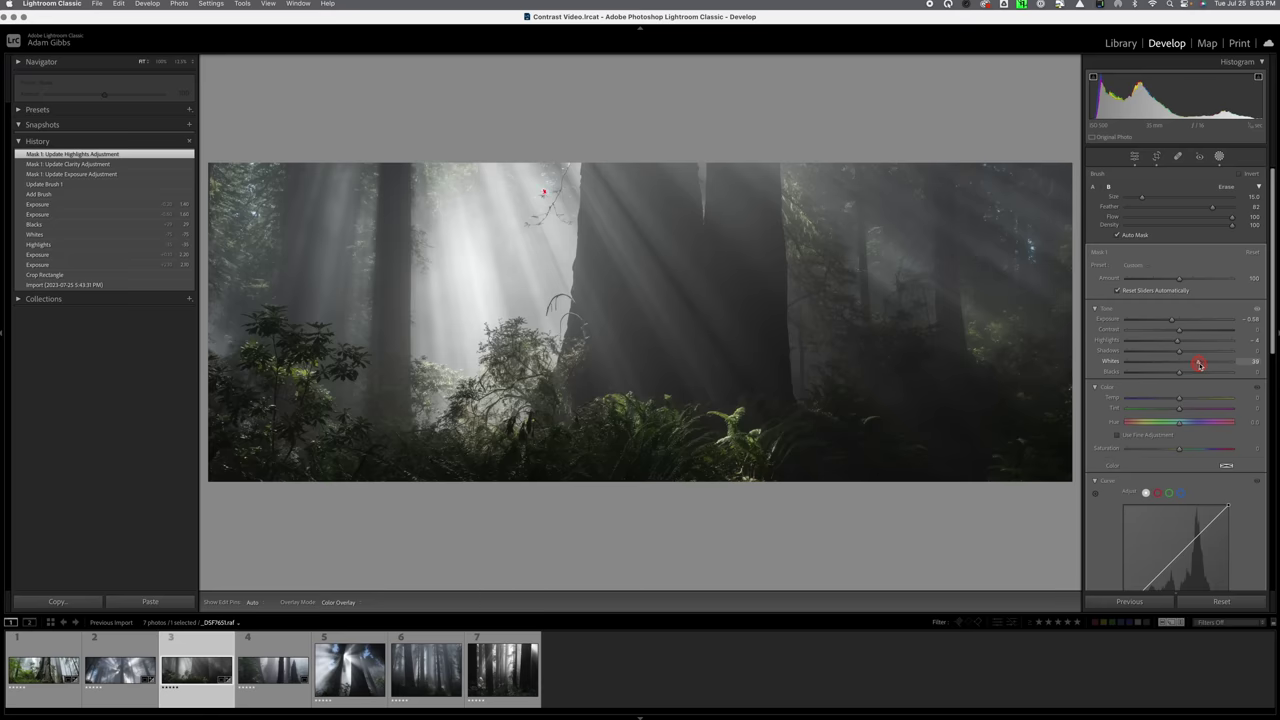
left_click_drag(1197, 365, 1199, 363)
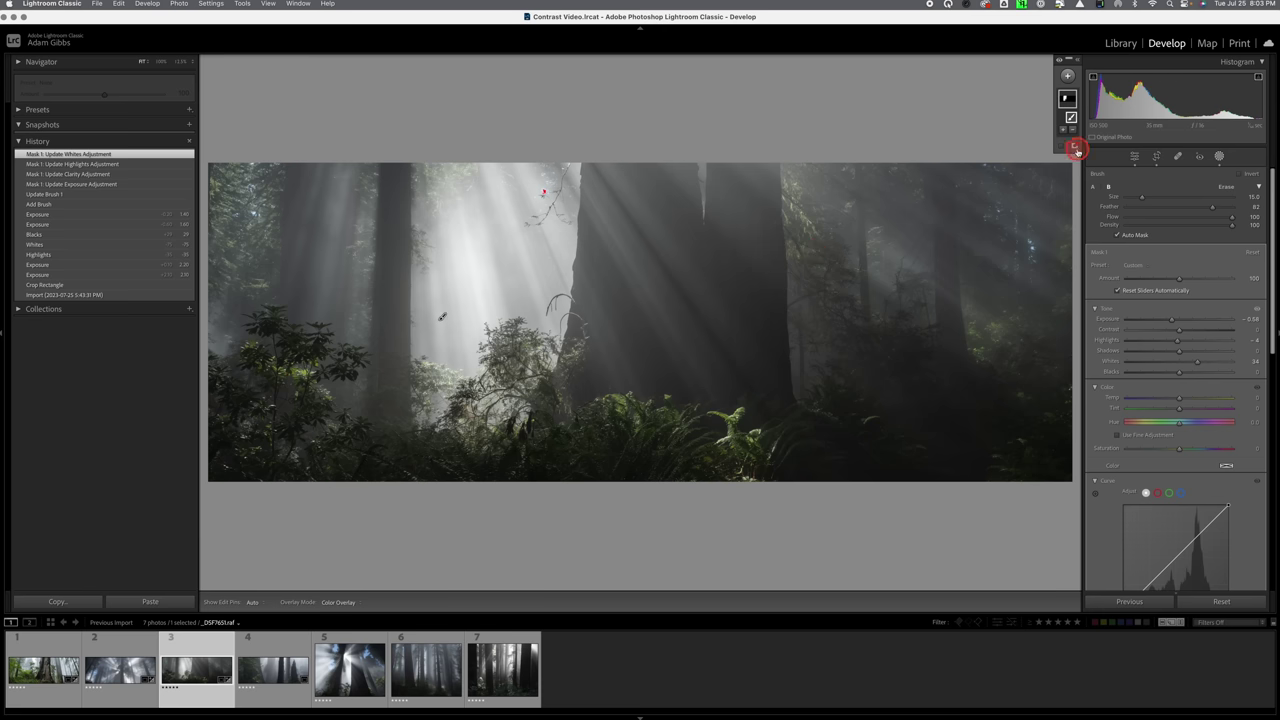
Duplicate and invert the beam mask, raising Whites, Highlights to 30 and Shadows to 25.
right_click(1068, 103)
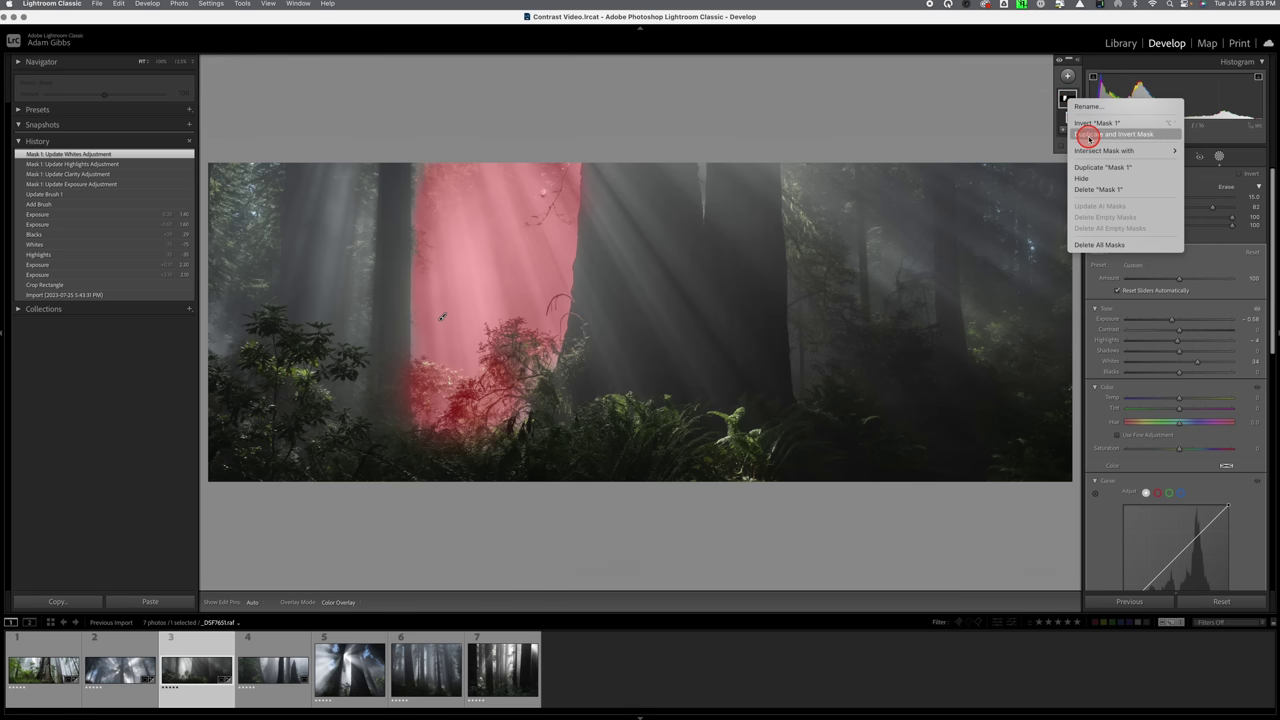
left_click(1089, 137)
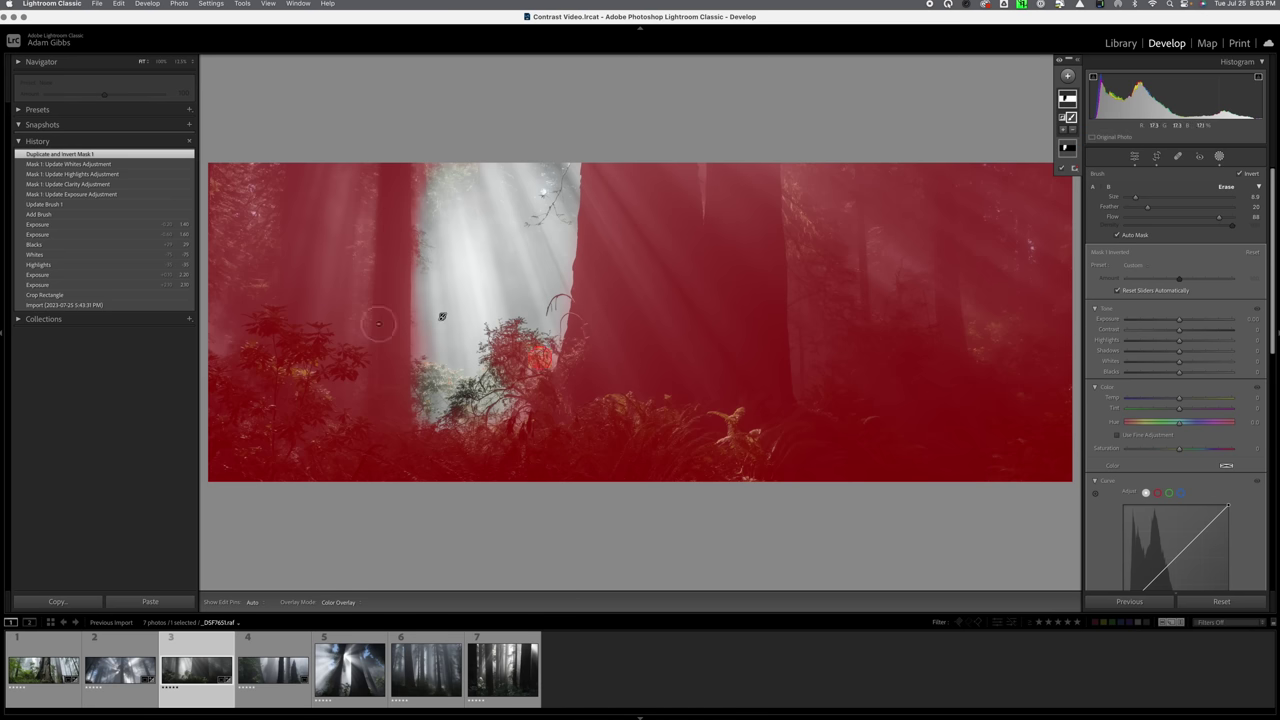
left_click(1181, 365)
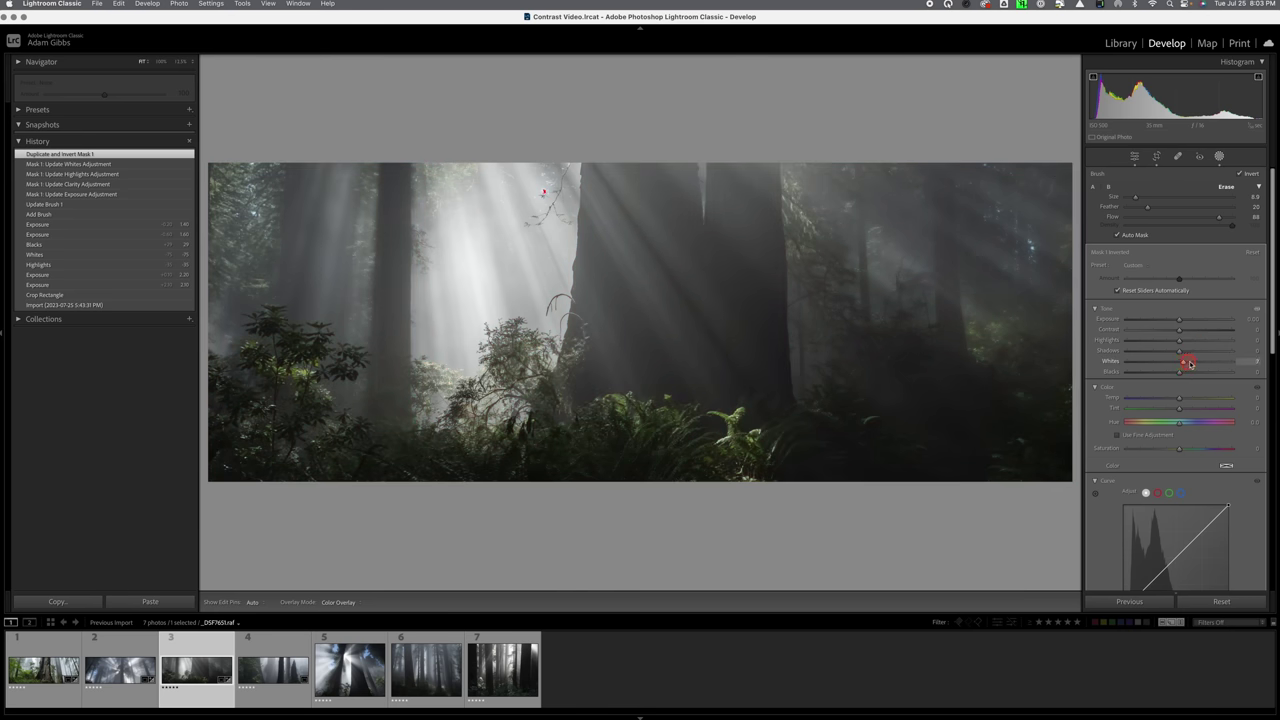
mouse_move(1189, 364)
left_mouse_down()
mouse_move(1203, 364)
mouse_move(1192, 365)
mouse_move(1204, 344)
mouse_move(1183, 344)
mouse_move(1194, 343)
left_mouse_up()
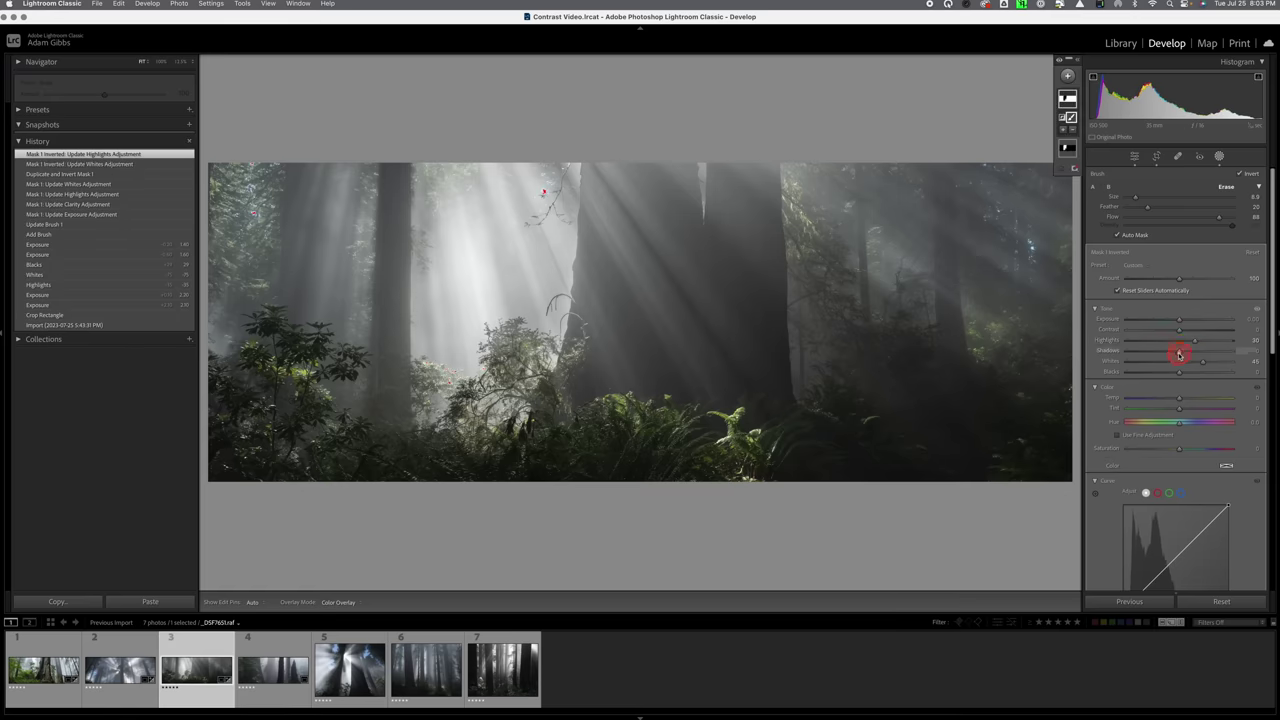
mouse_move(1185, 353)
left_mouse_down()
mouse_move(1206, 358)
mouse_move(1193, 356)
left_mouse_up()
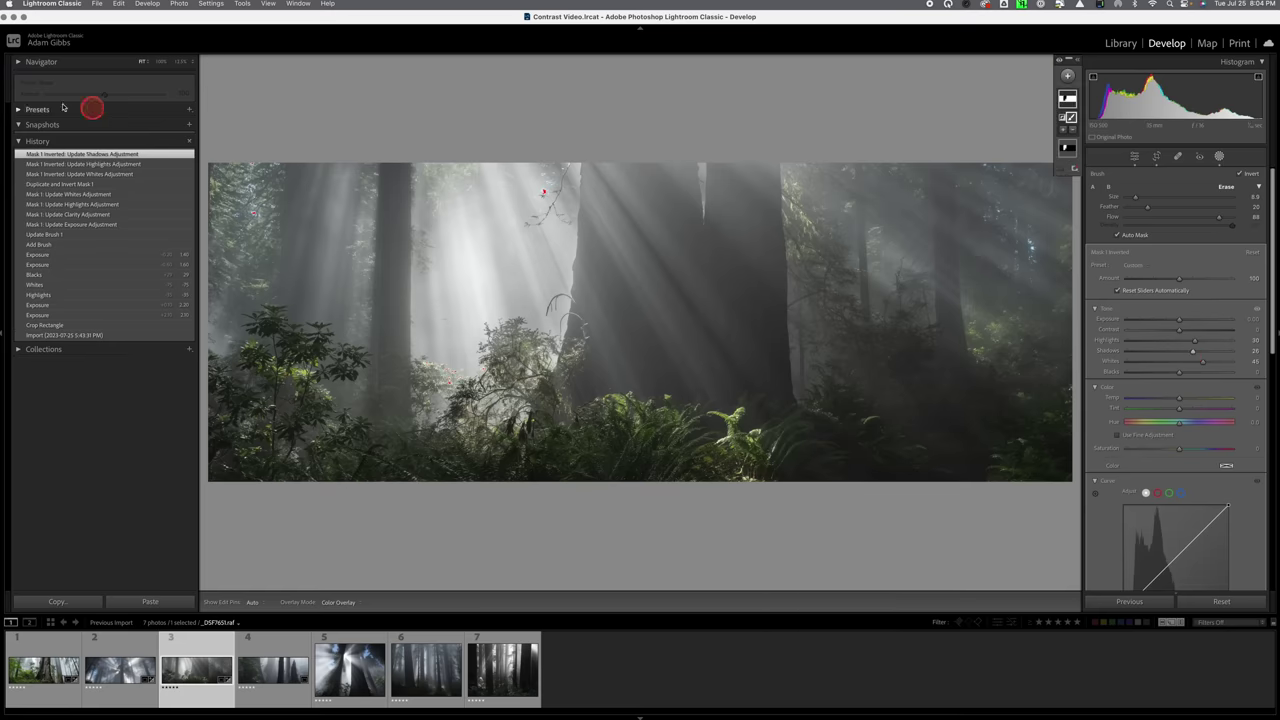
View the photo at 100% and pan over the trunk and ferns to check noise.
left_click(161, 61)
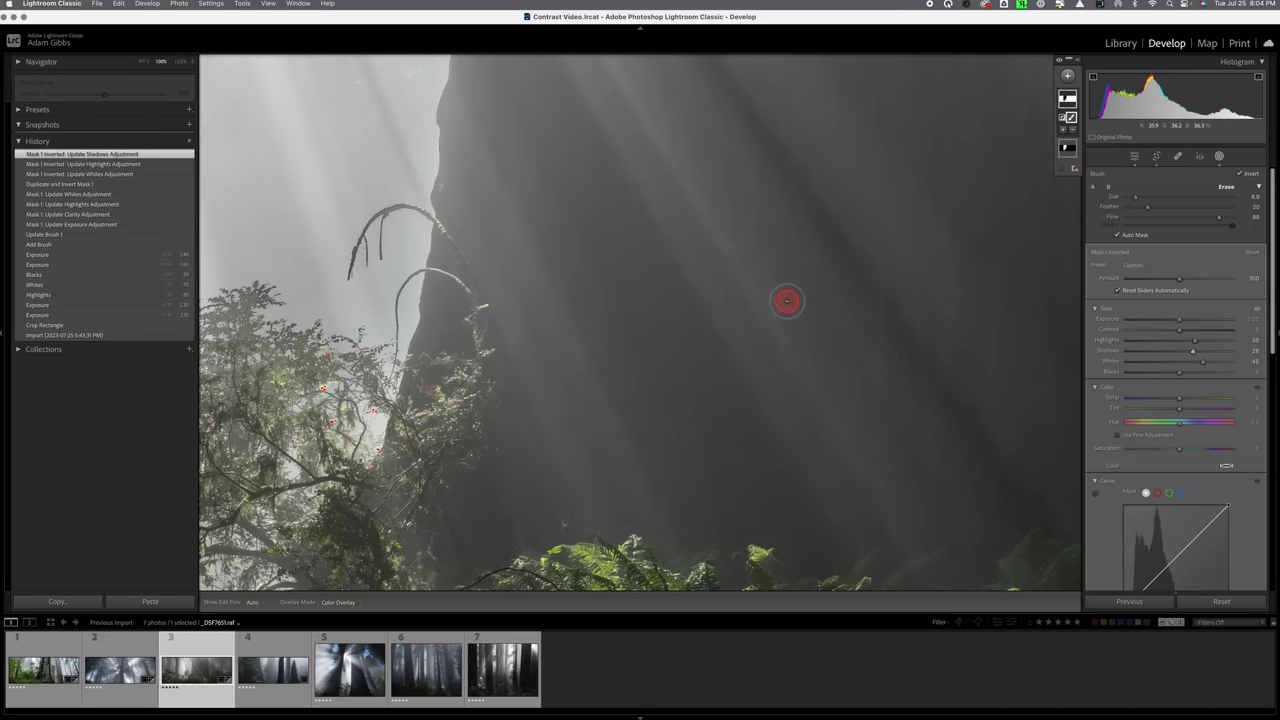
left_click_drag(811, 303, 480, 383)
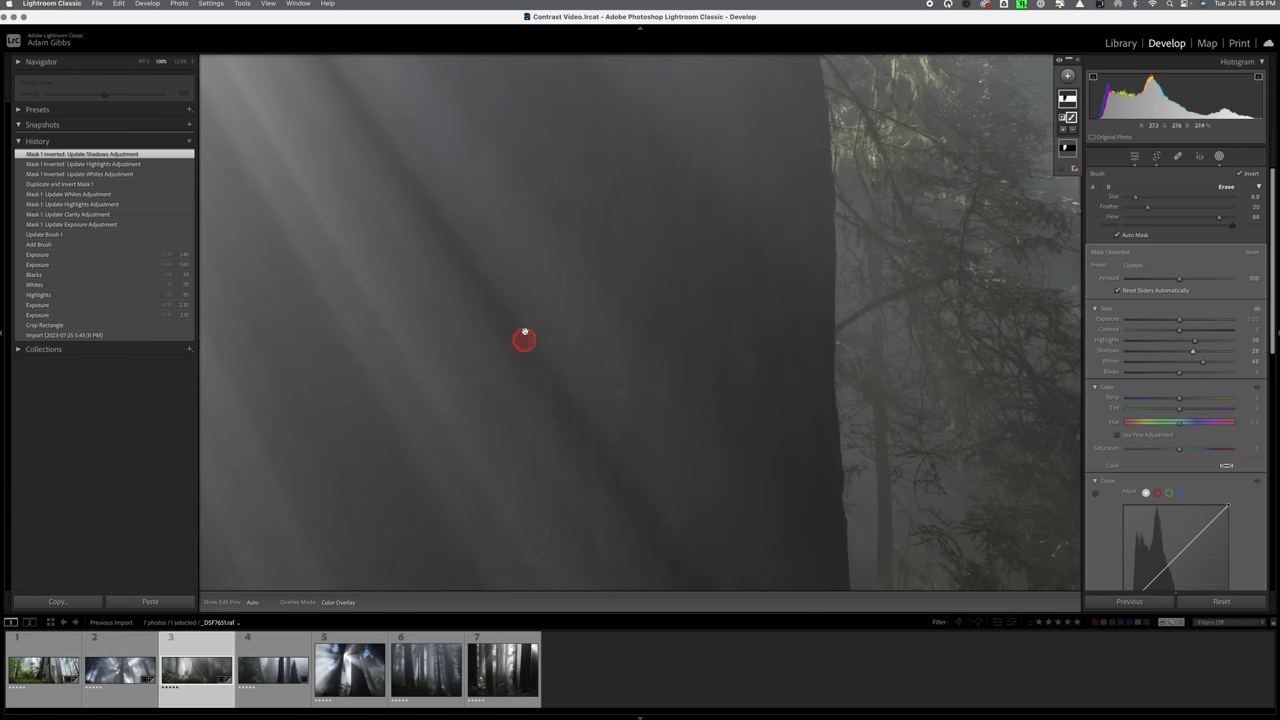
left_click_drag(523, 340, 511, 429)
left_click_drag(611, 277, 686, 477)
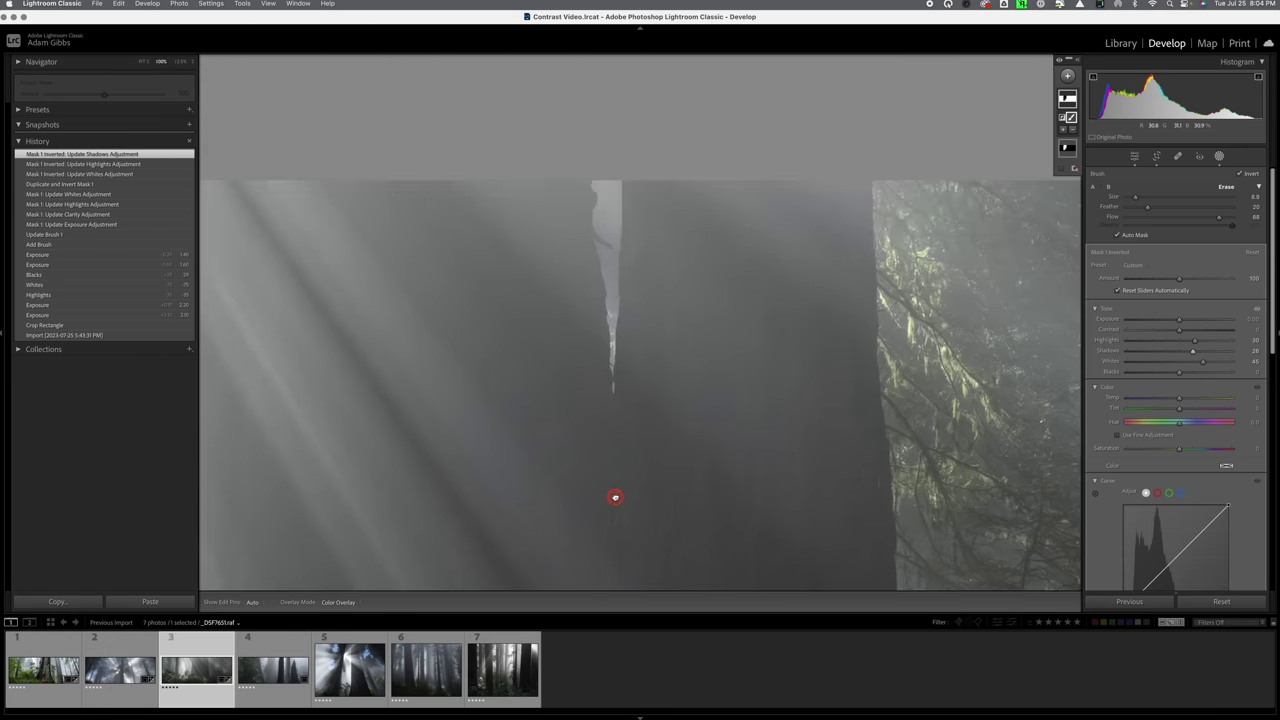
left_click_drag(614, 500, 671, 143)
left_click_drag(643, 354, 657, 254)
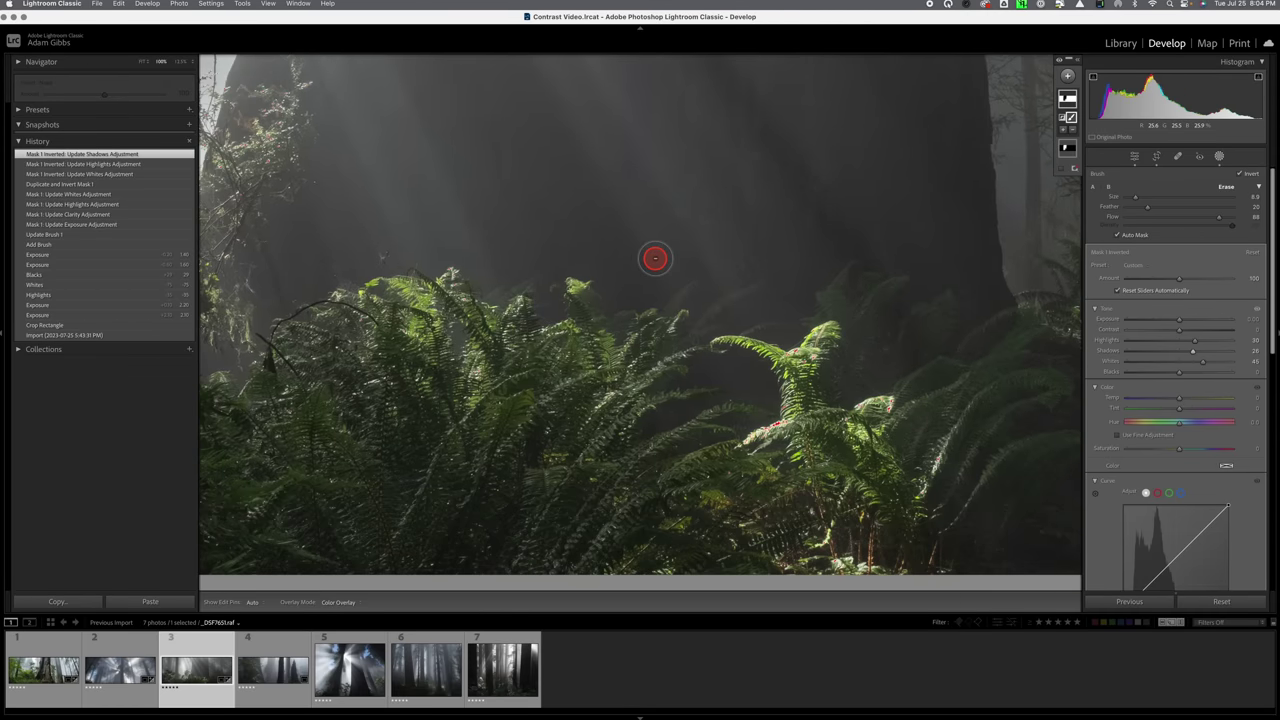
left_click(660, 249)
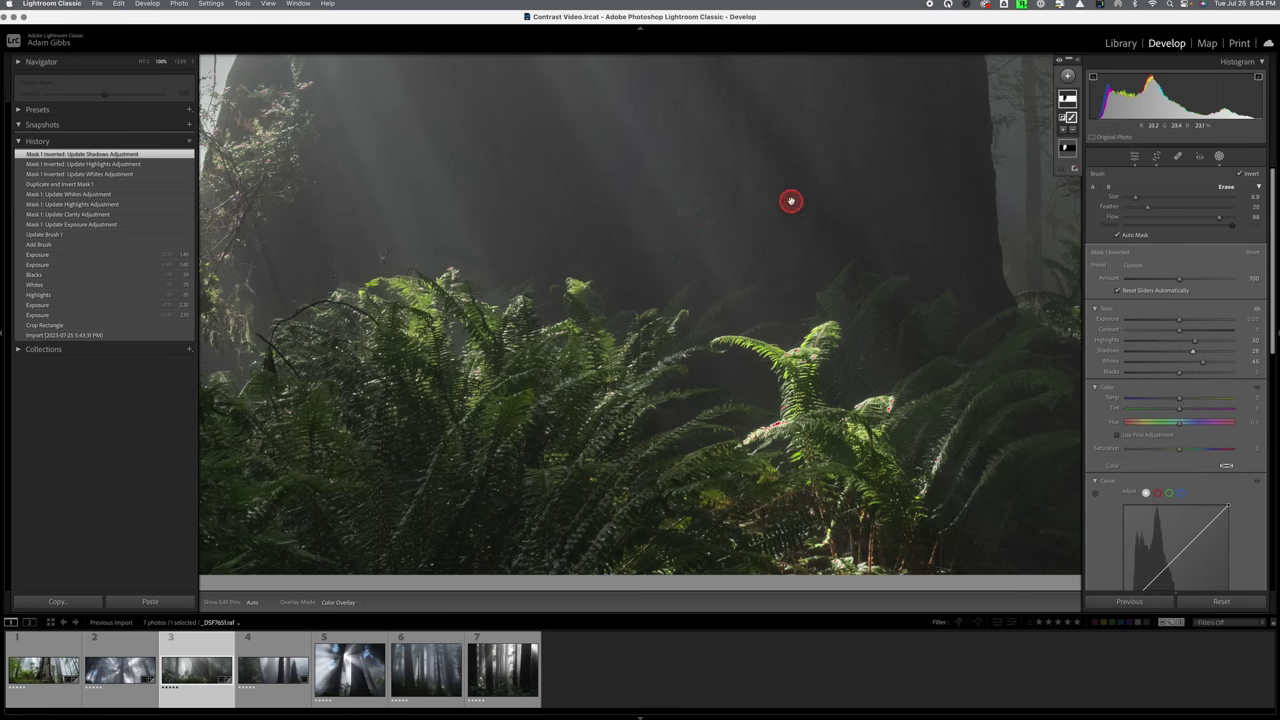
Pan across the light rays, trees and sunlit foliage, then exit masking.
left_click_drag(790, 201, 749, 363)
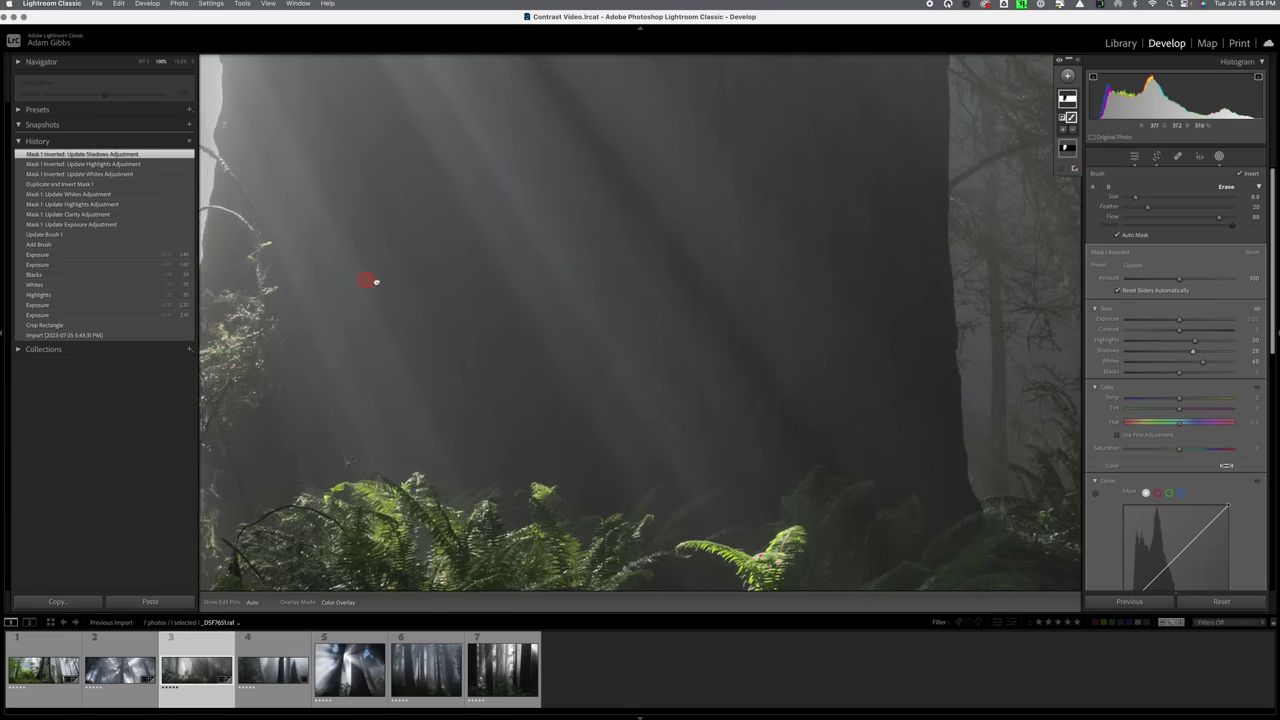
left_click_drag(366, 280, 726, 288)
left_click_drag(828, 296, 443, 369)
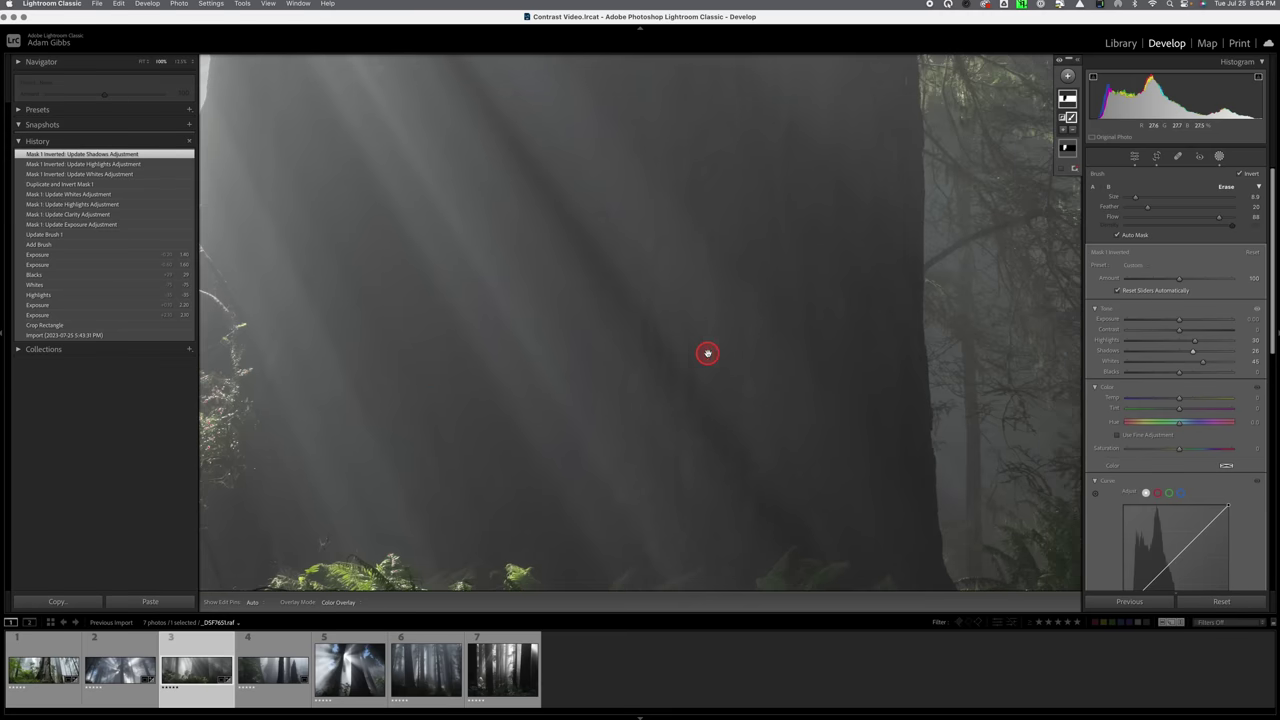
left_click_drag(709, 354, 394, 363)
left_click_drag(727, 325, 446, 380)
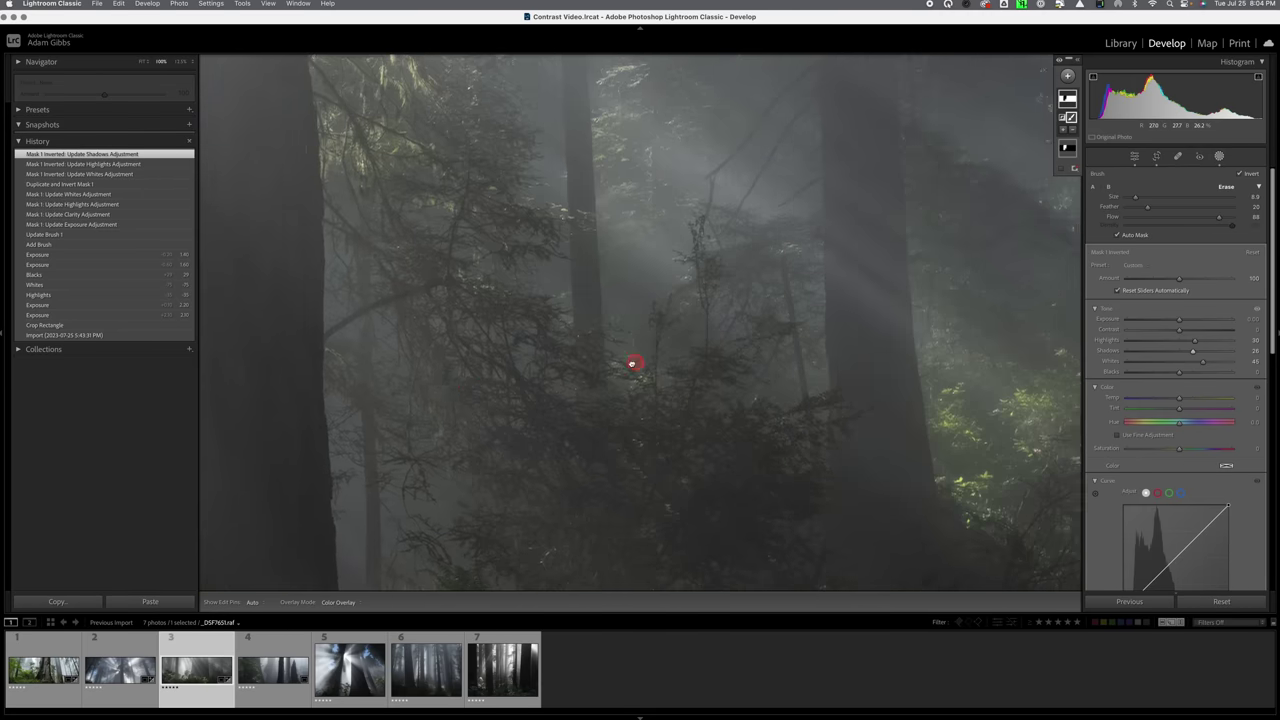
left_click_drag(631, 363, 434, 420)
left_click_drag(598, 407, 598, 381)
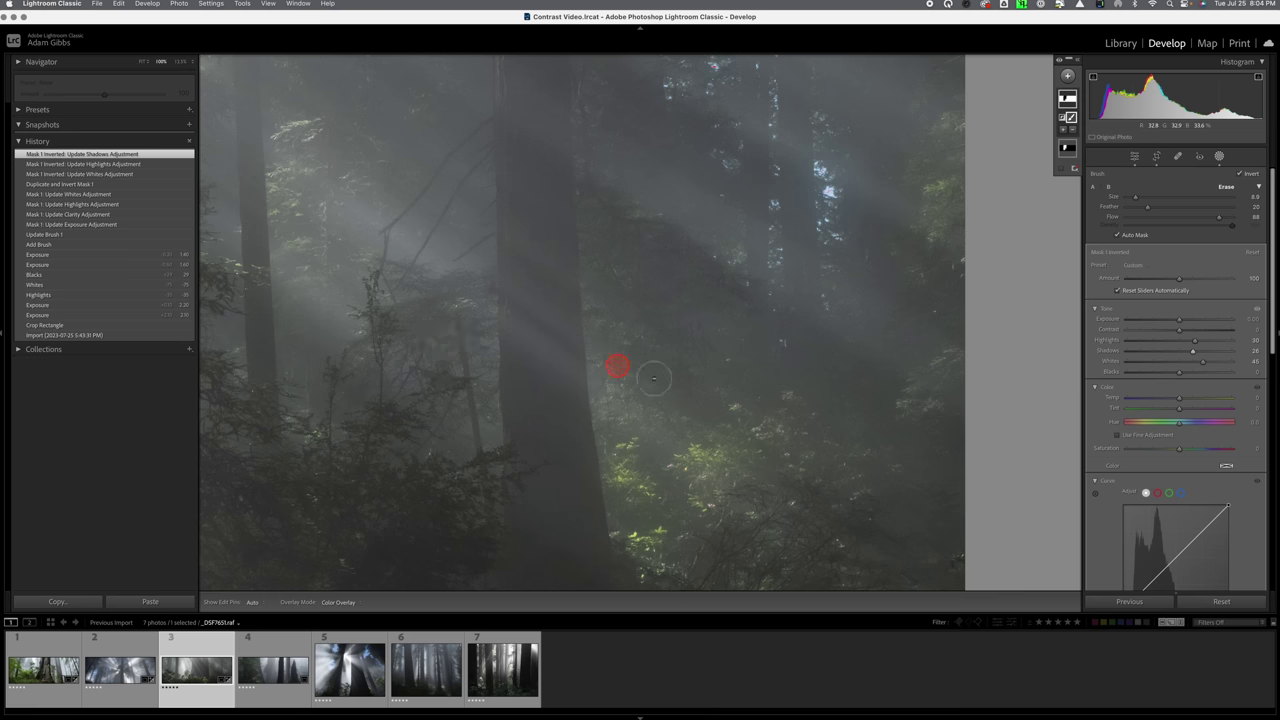
left_click(1221, 157)
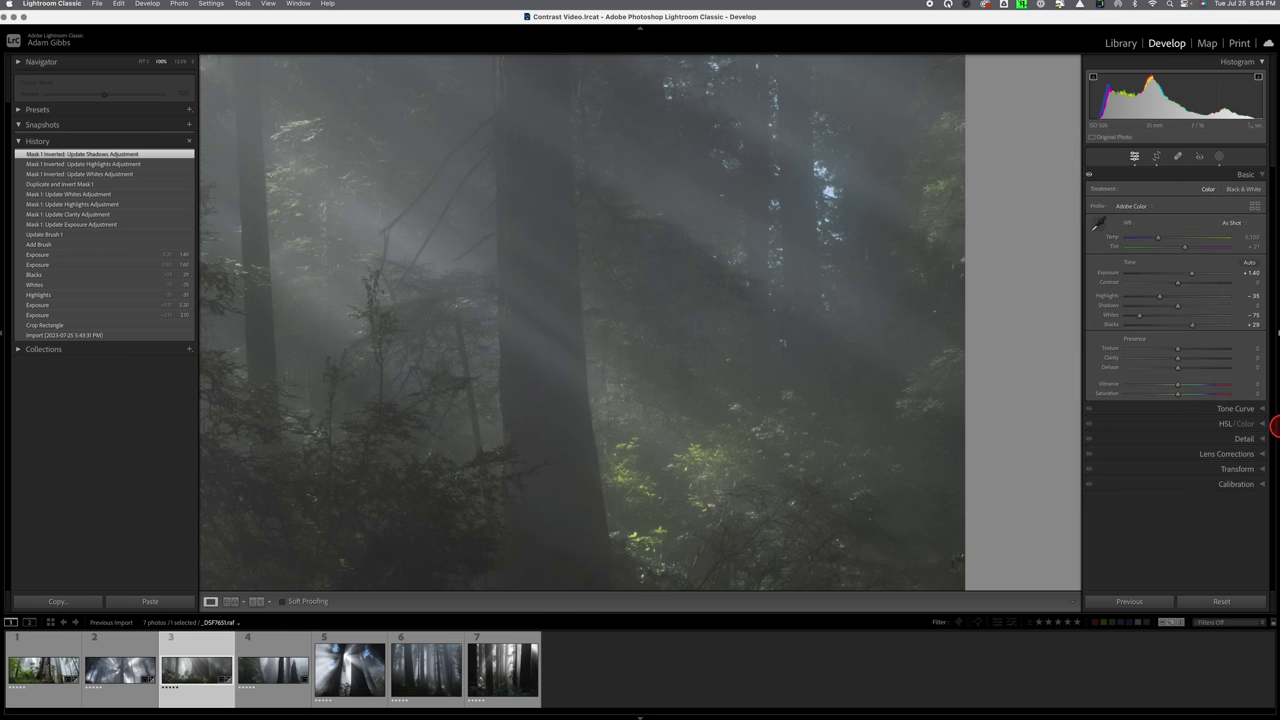
Run AI Denoise at amount 42 to create an Enhanced-NR DNG of the photo.
left_click(1265, 438)
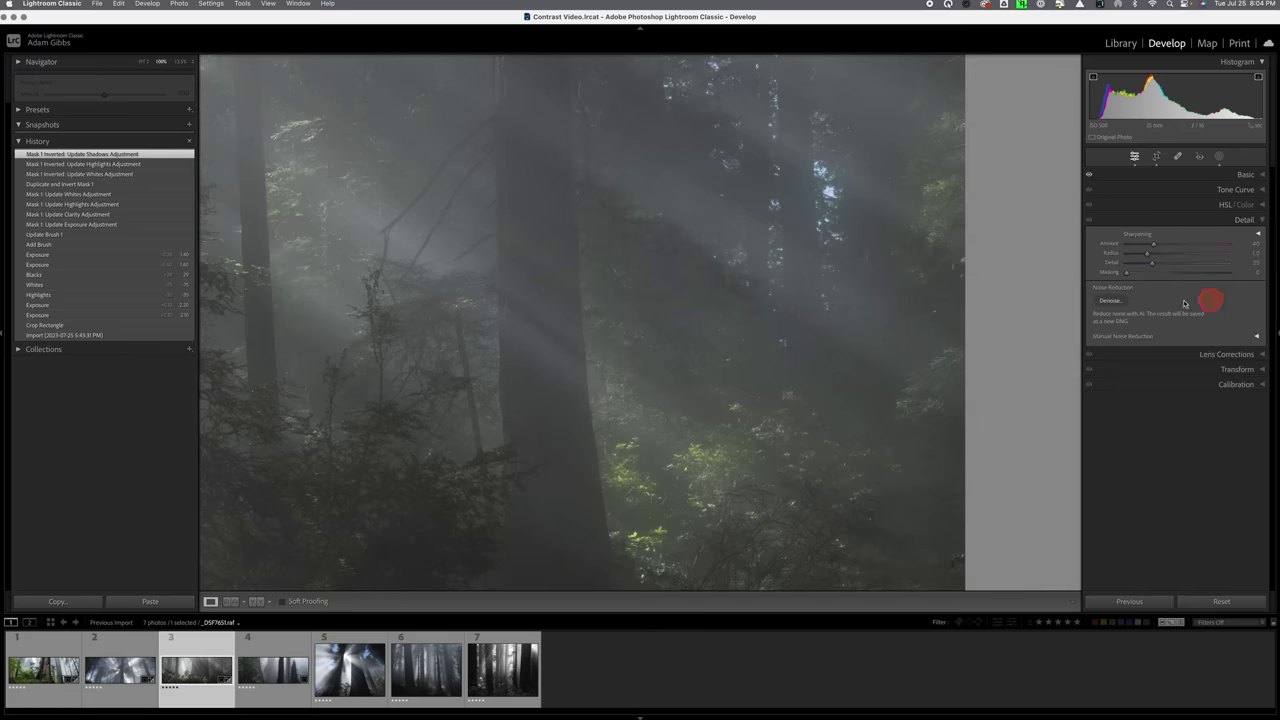
left_click(1113, 304)
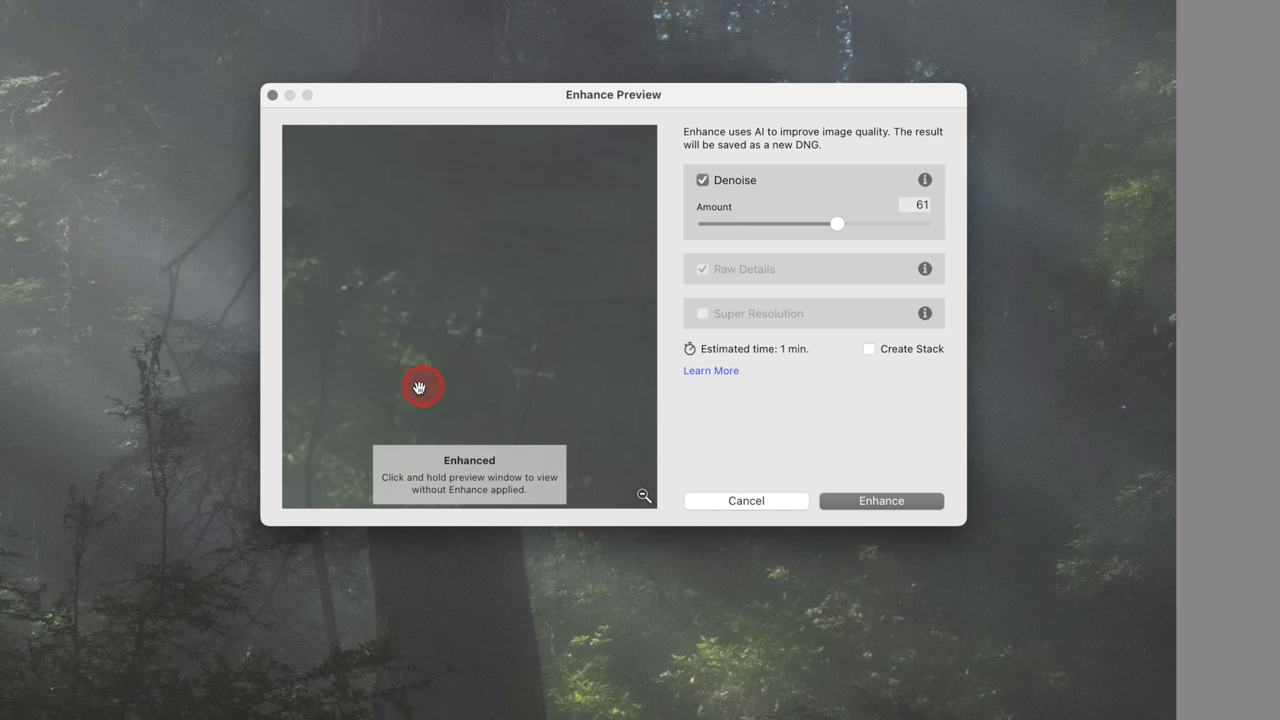
left_click_drag(516, 297, 563, 297)
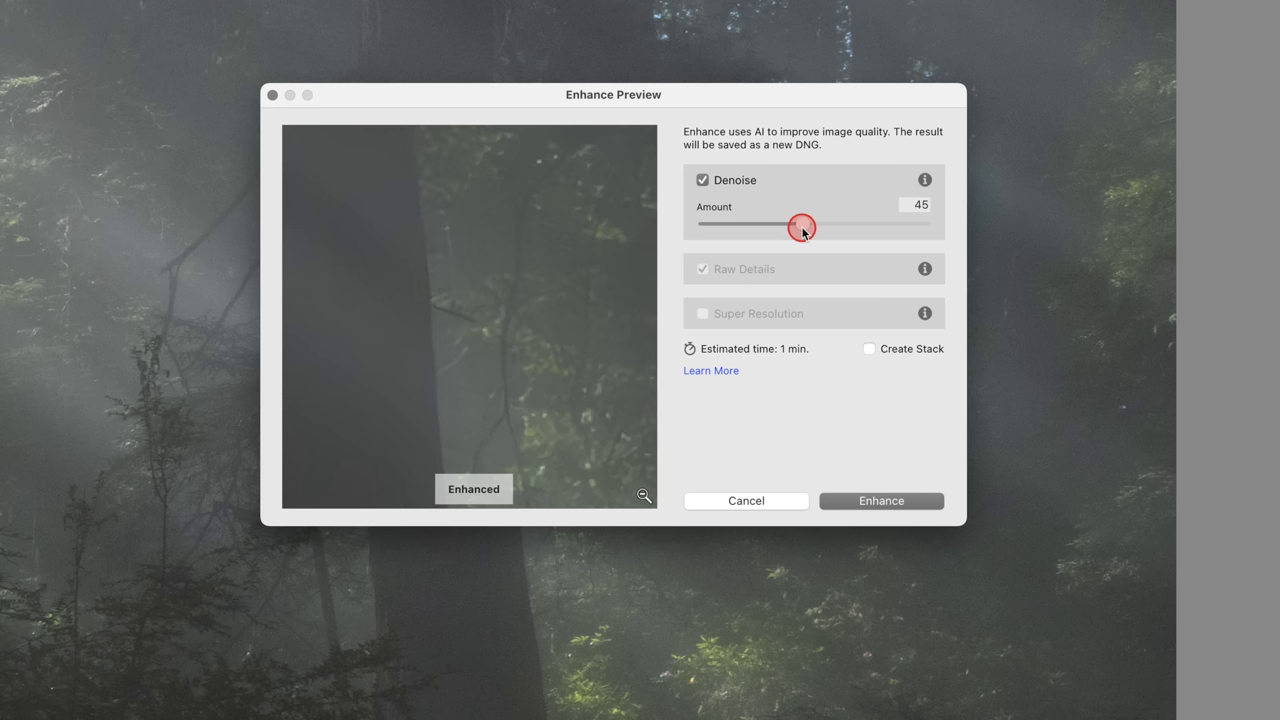
mouse_move(802, 231)
left_mouse_down()
mouse_move(776, 232)
mouse_move(797, 228)
left_mouse_up()
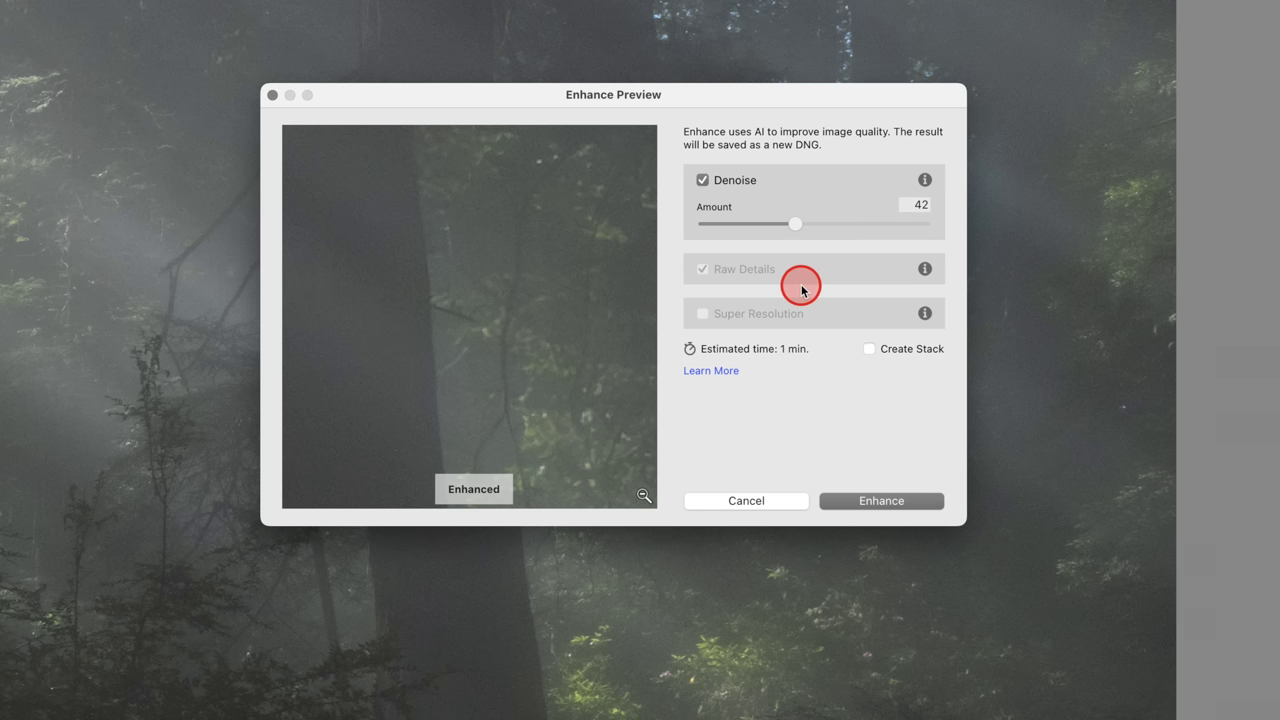
left_click(881, 512)
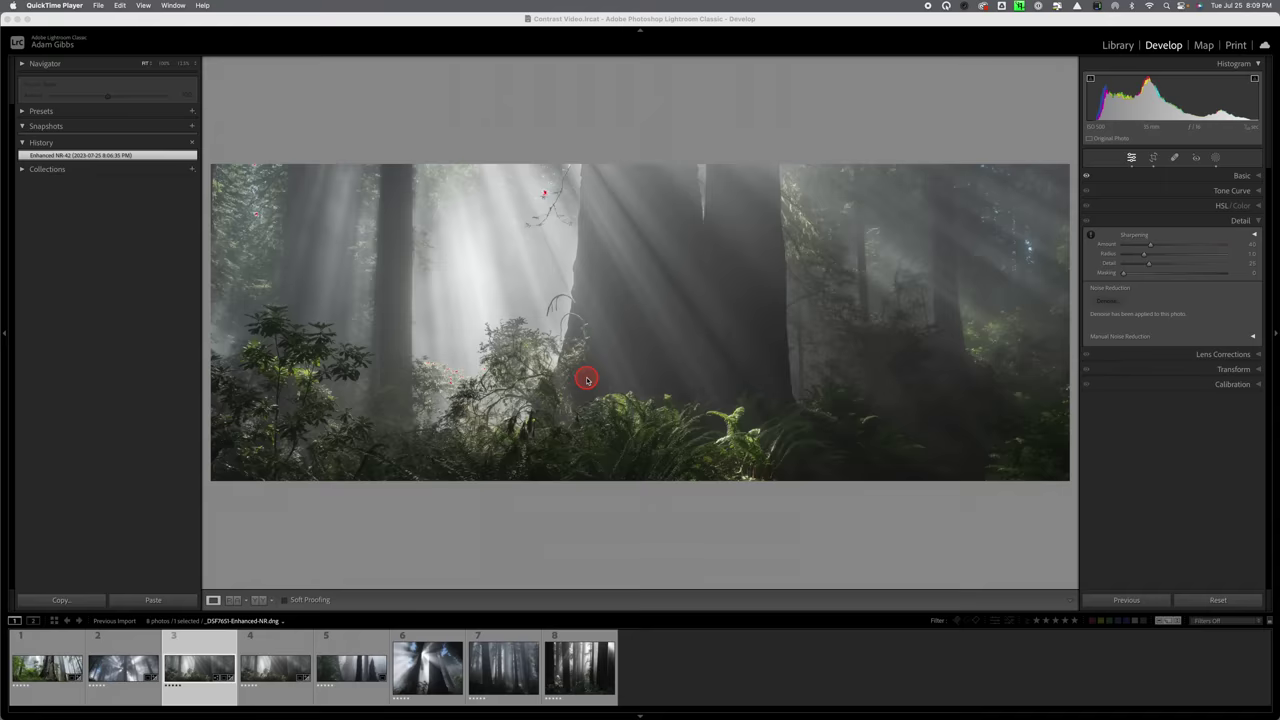
Zoom the denoised panorama to 100% and pan to its right edge.
left_click(706, 320)
left_click(704, 320)
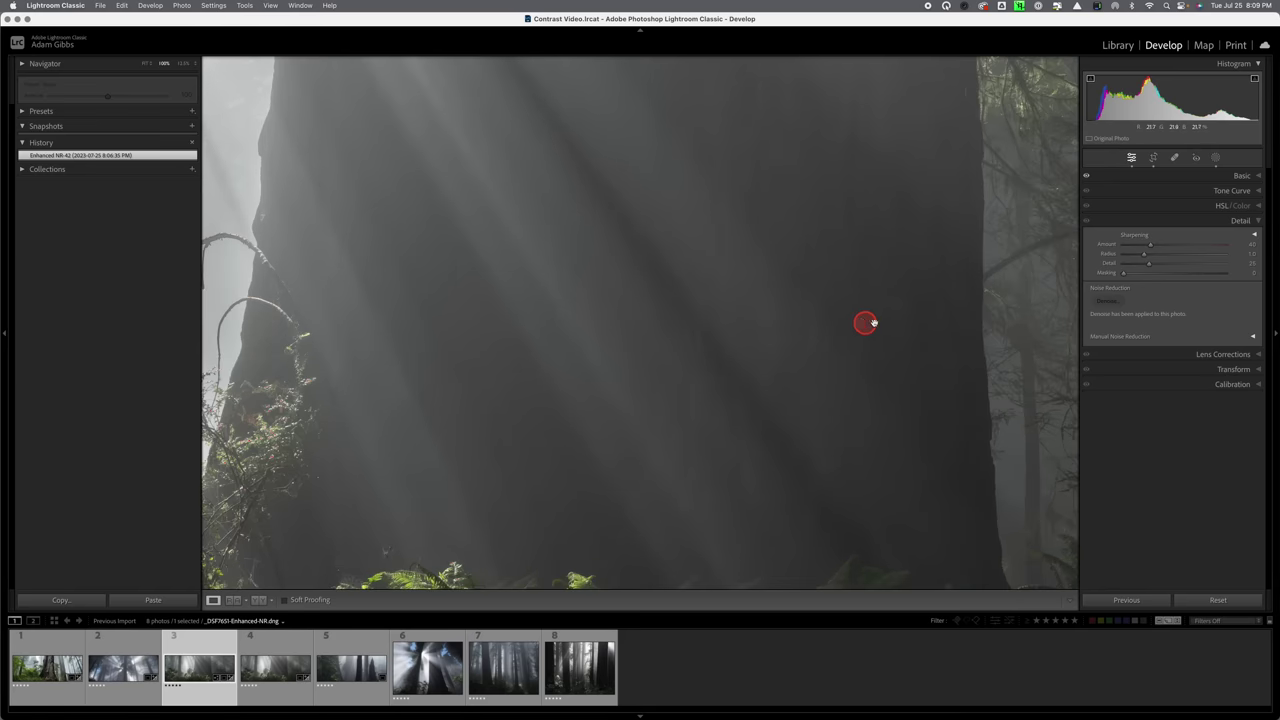
left_click_drag(954, 329, 484, 322)
left_click_drag(714, 346, 437, 366)
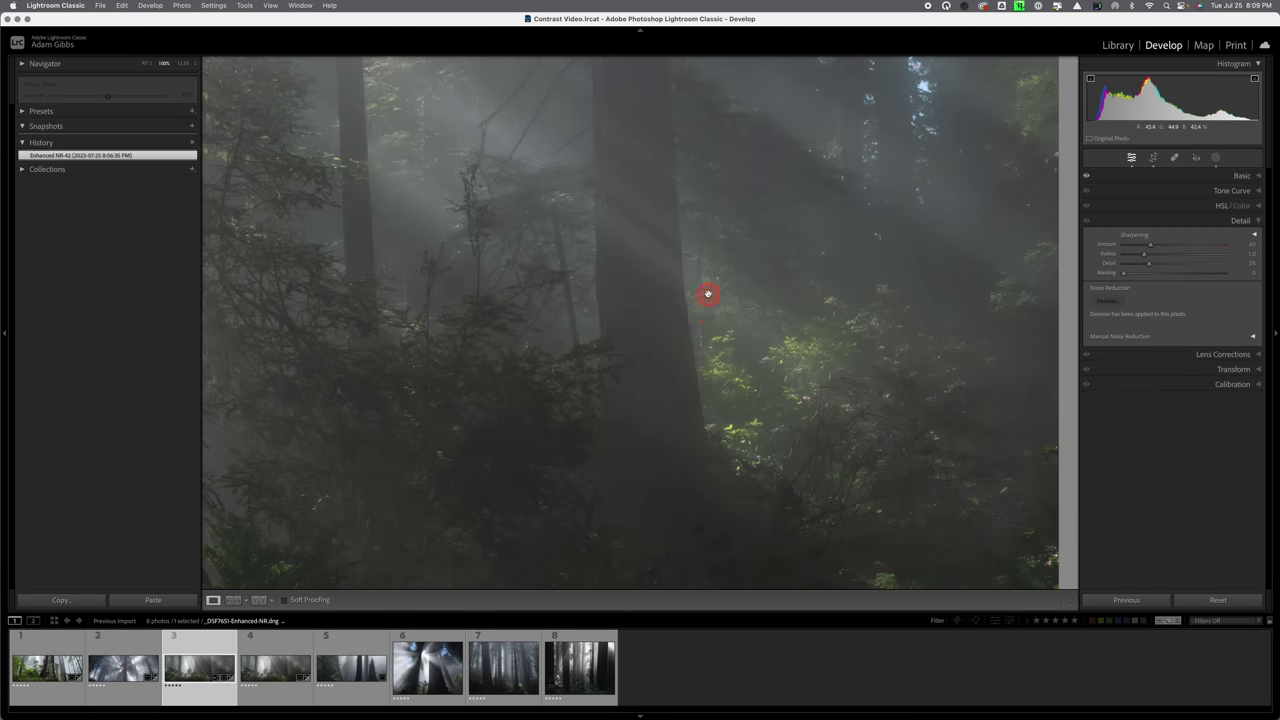
Pan over more of the zoomed forest, then open the tall redwood photo.
left_click_drag(654, 269, 594, 451)
left_click_drag(311, 428, 600, 346)
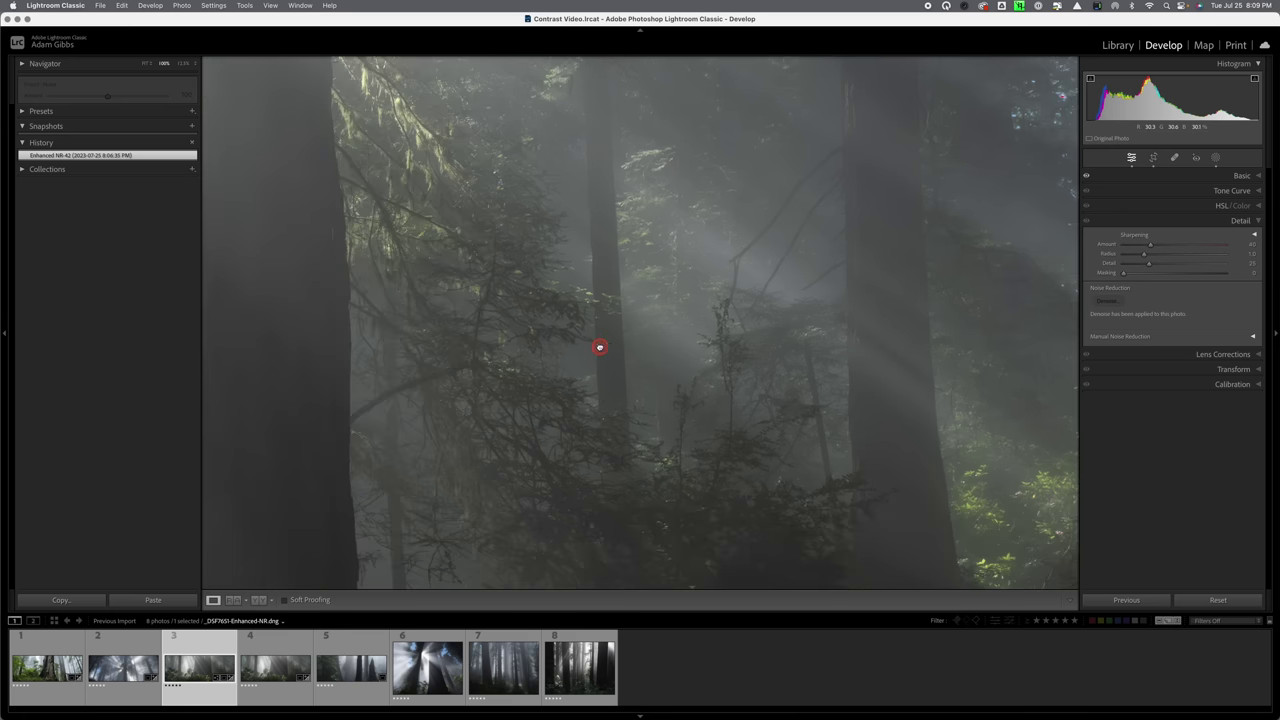
left_click_drag(676, 354, 800, 322)
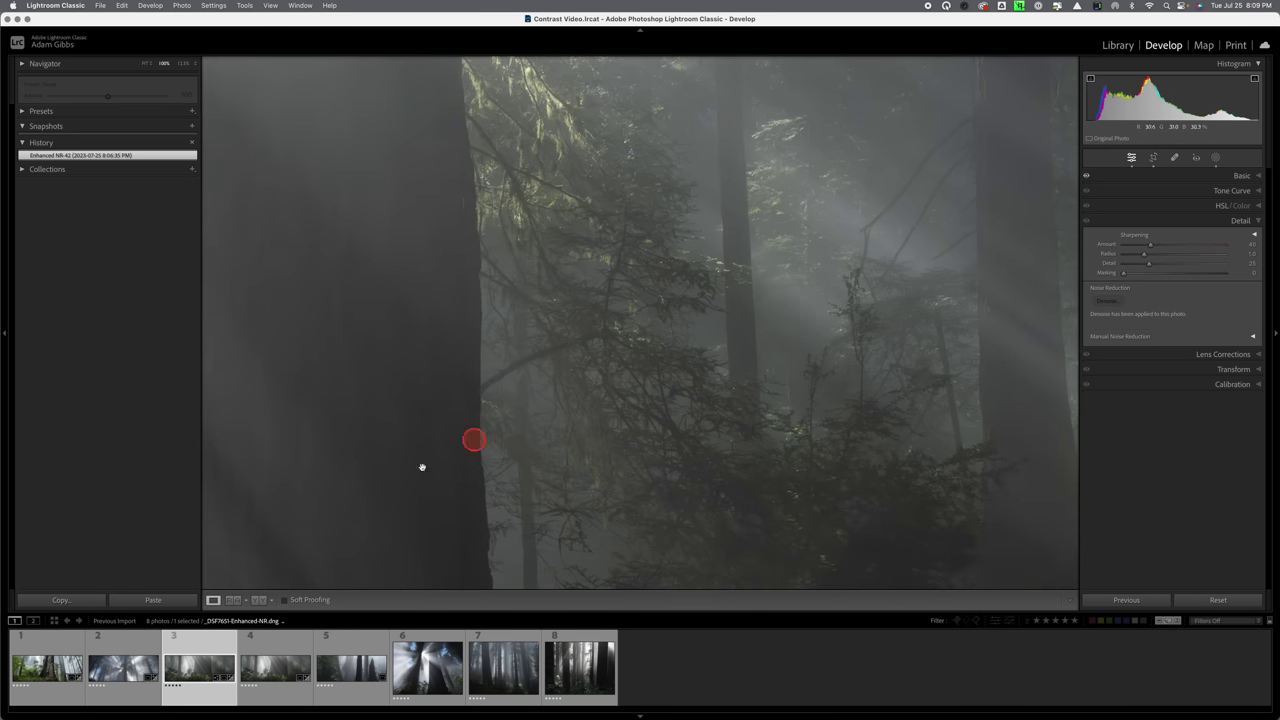
left_click_drag(631, 434, 297, 434)
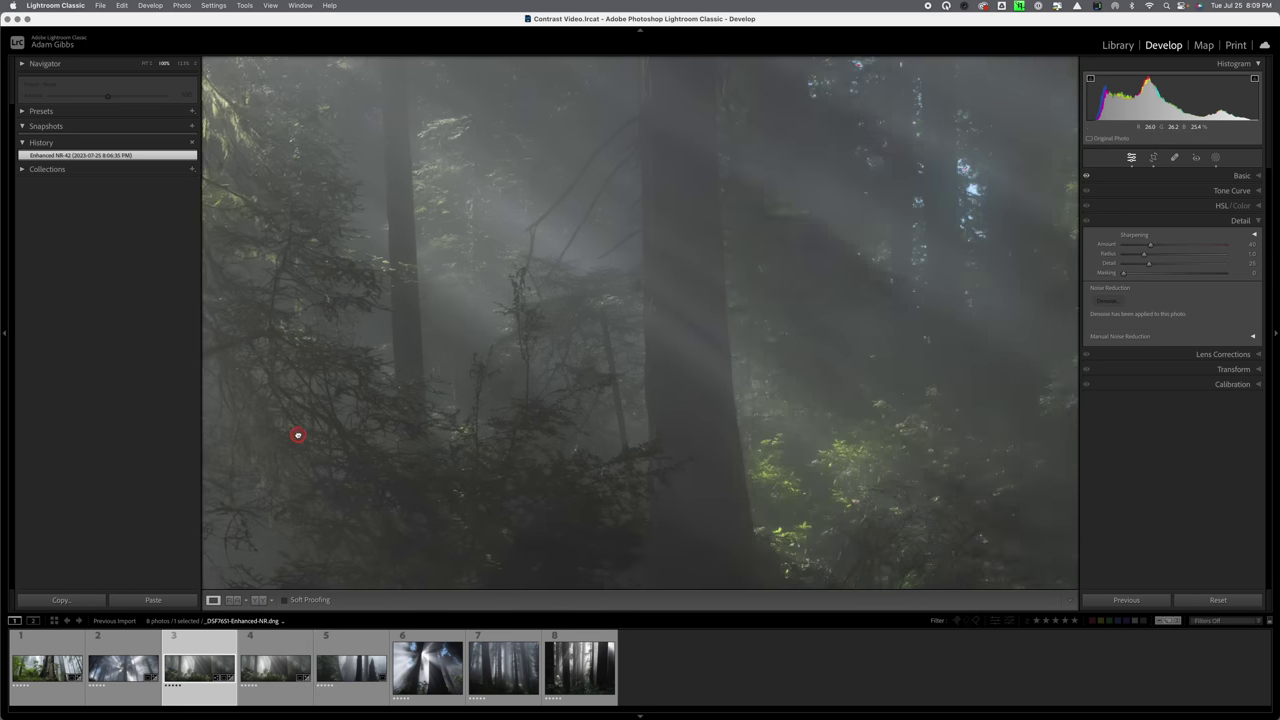
left_click(275, 668)
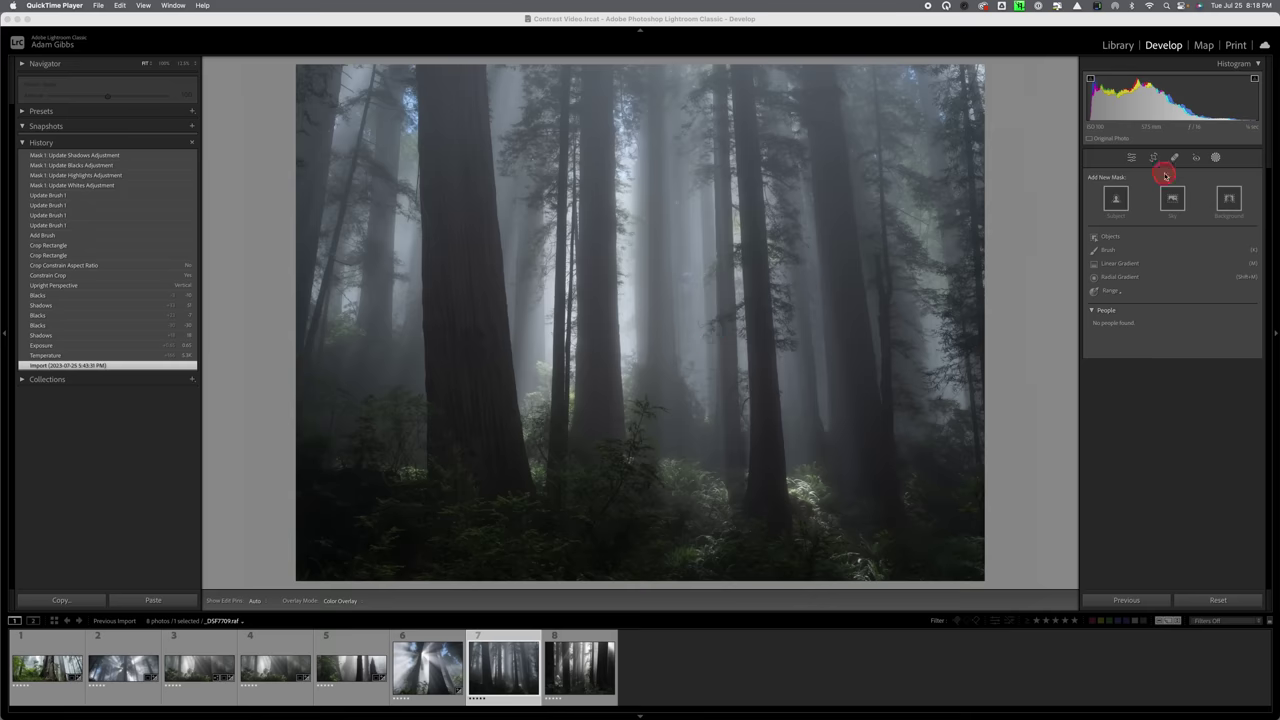
Leave masking and raise the tall redwood photo's Exposure to +0.80.
left_click(1217, 160)
mouse_move(1171, 325)
left_mouse_down()
mouse_move(1168, 340)
mouse_move(1171, 325)
left_mouse_up()
left_click(1259, 177)
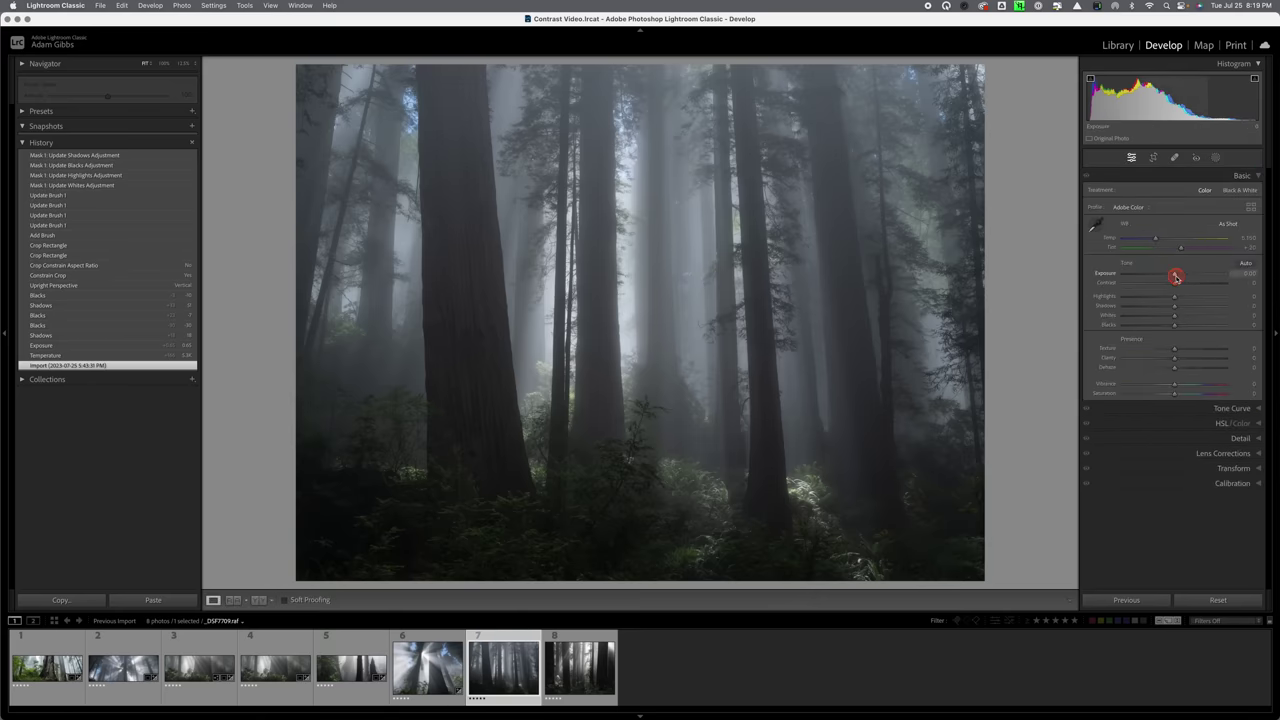
left_click_drag(1175, 277, 1182, 277)
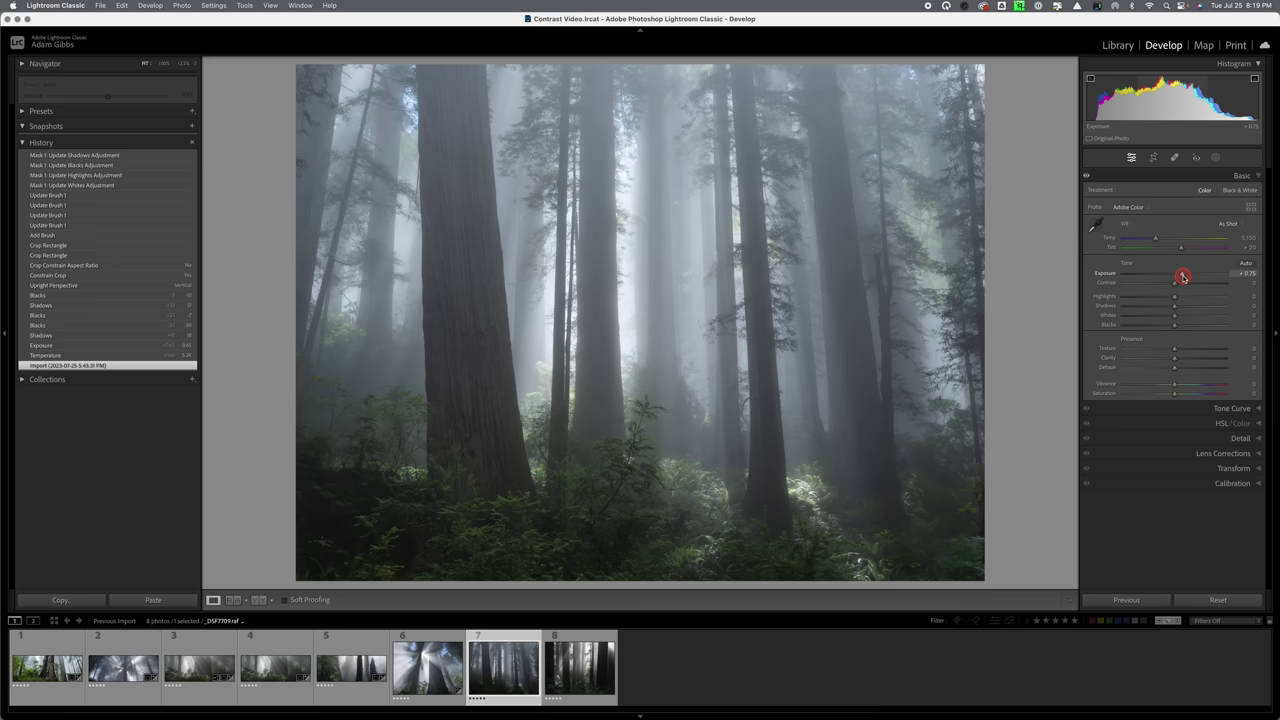
left_click_drag(1182, 277, 1183, 277)
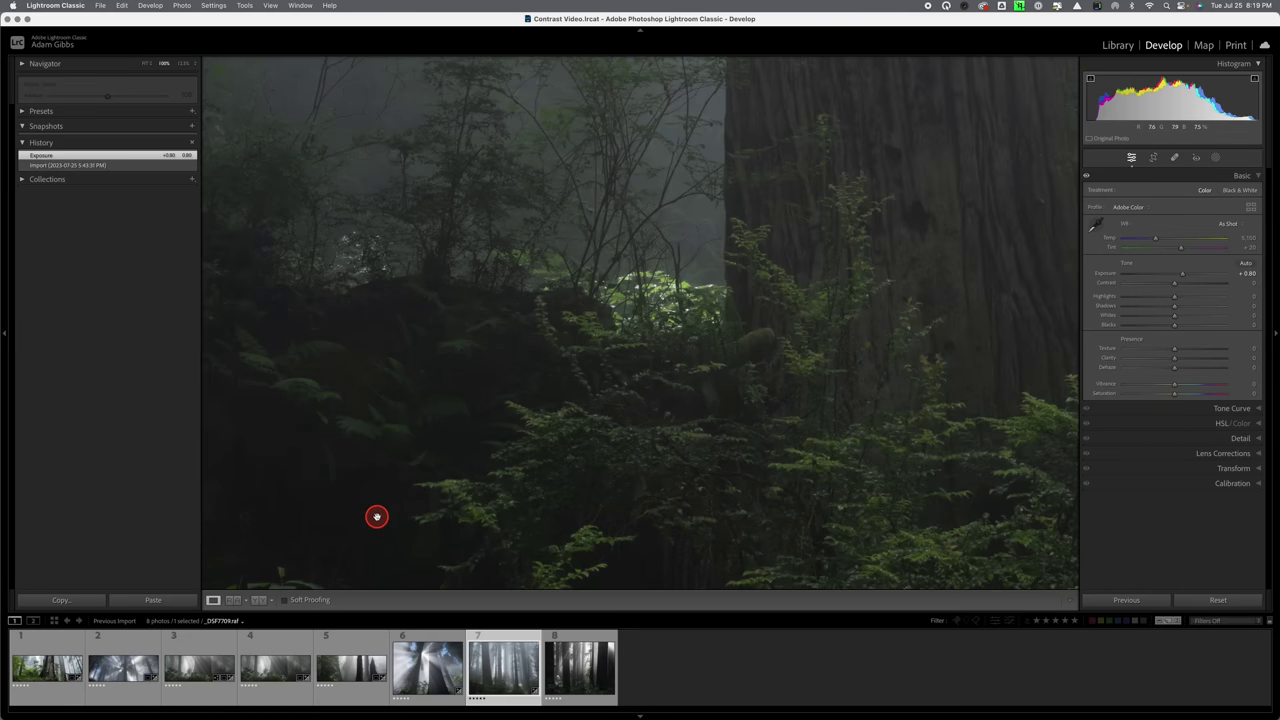
Lift Blacks to +14 and Contrast to +22 after inspecting the dark undergrowth.
left_click_drag(374, 517, 449, 420)
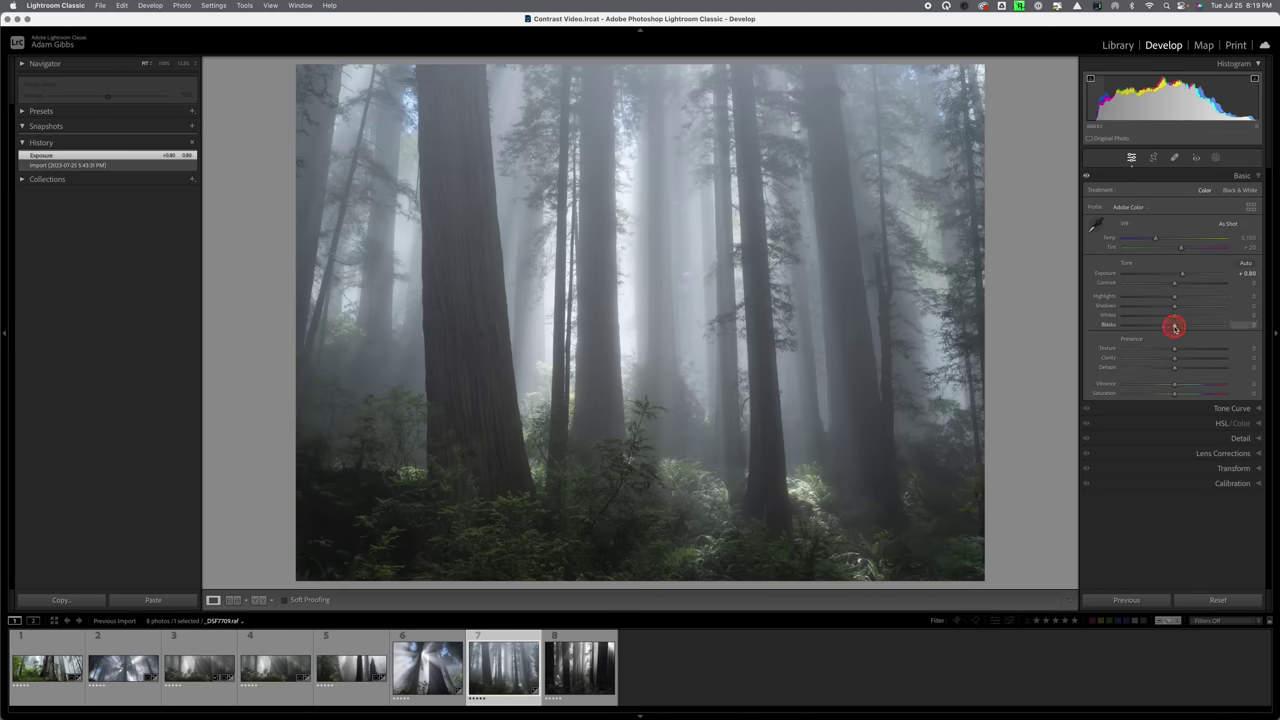
left_click_drag(1175, 327, 1182, 327)
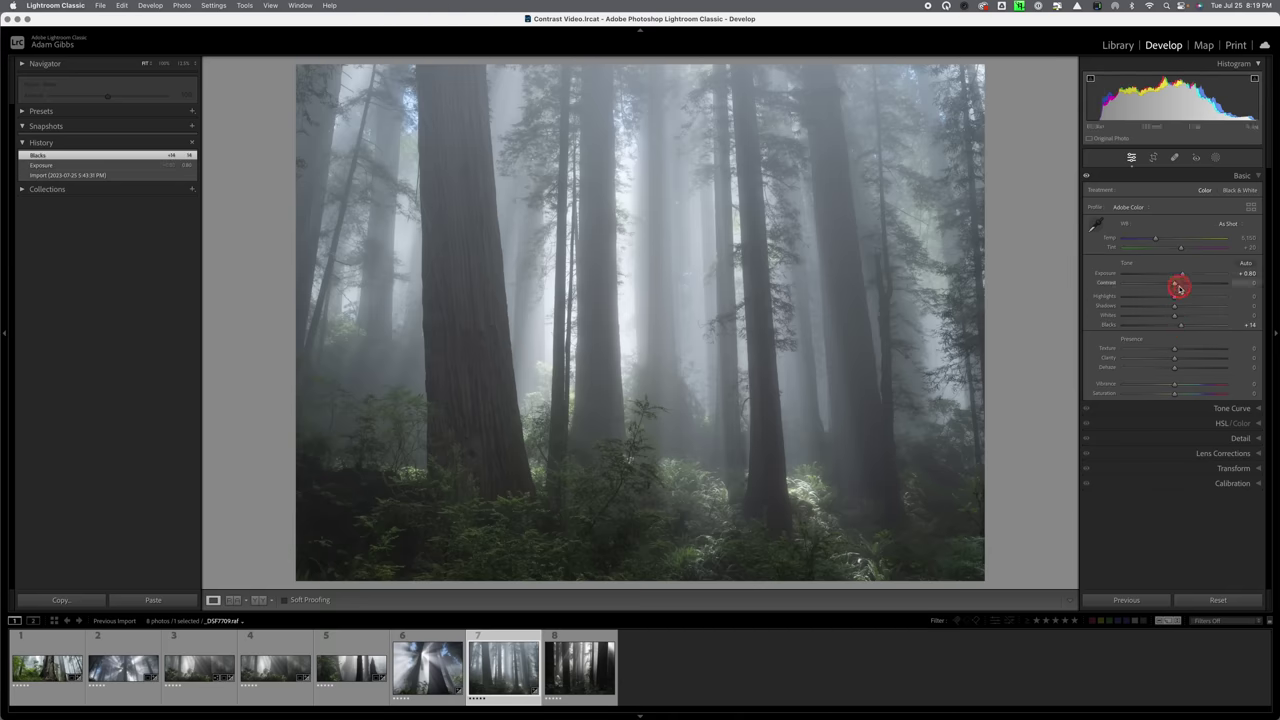
left_click_drag(1177, 287, 1187, 287)
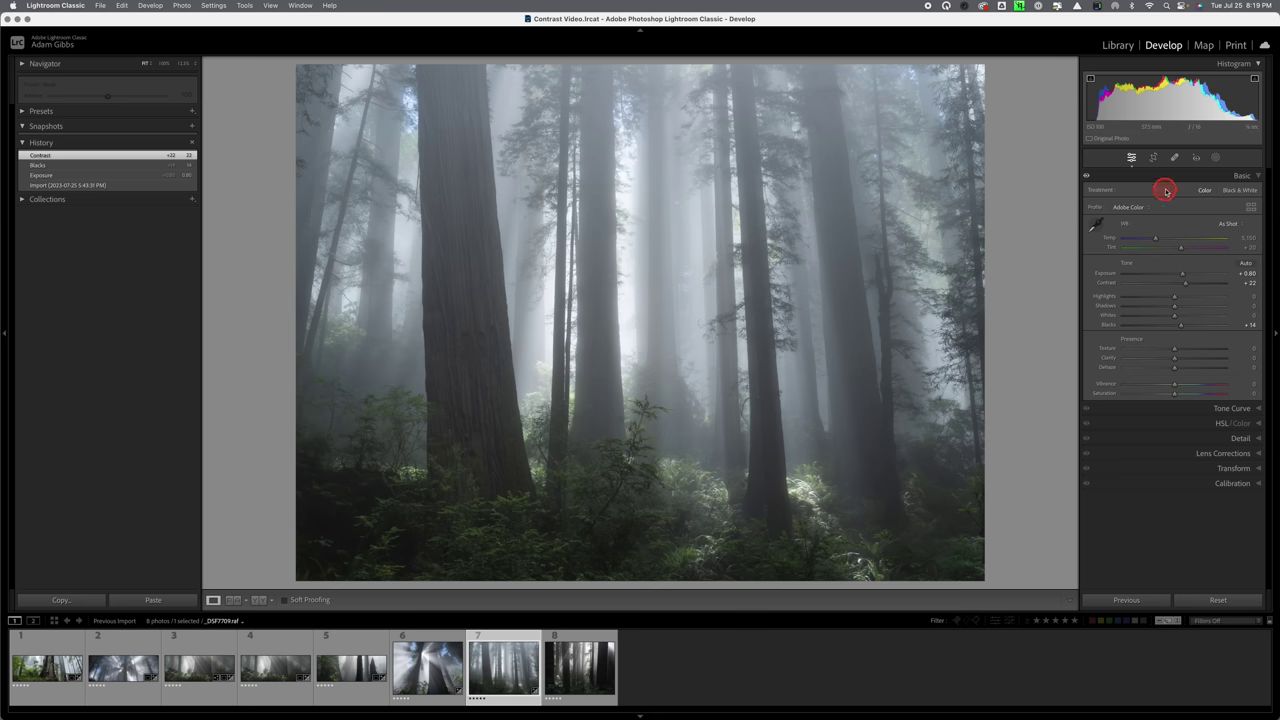
left_click(1155, 158)
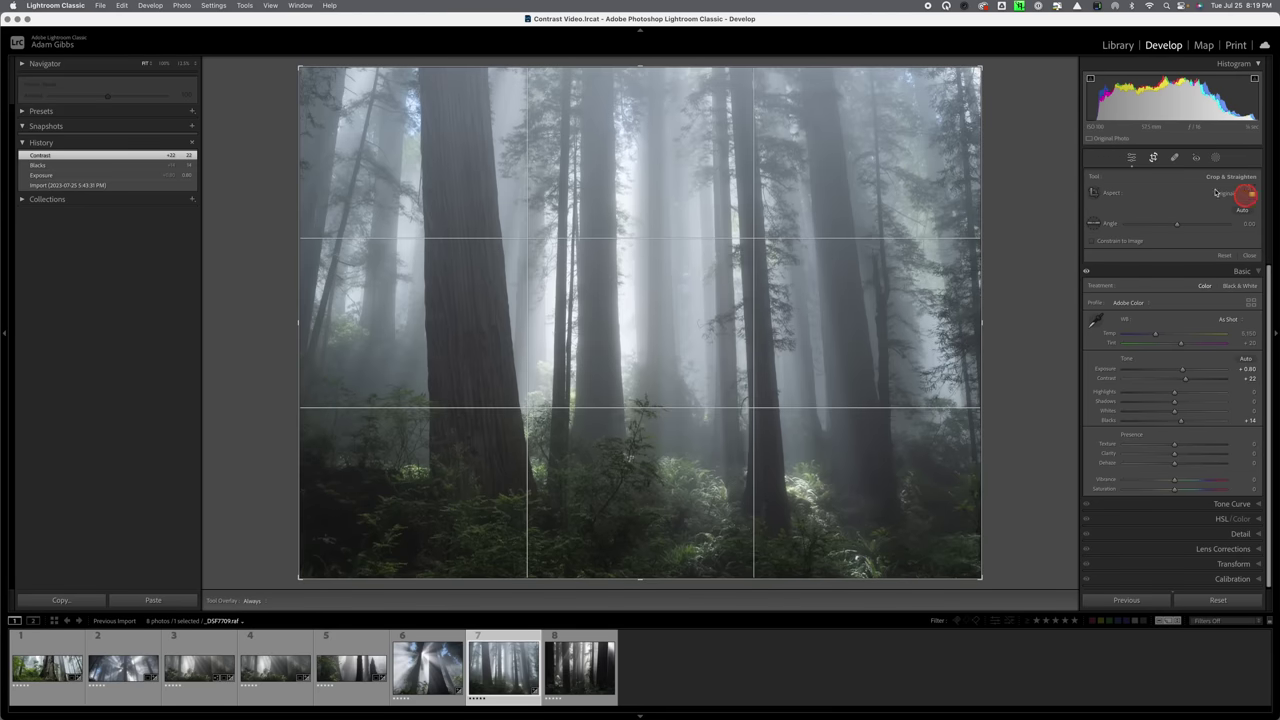
Unlock the aspect ratio and trim the top off the redwood photo.
left_click(1247, 194)
left_click_drag(640, 68, 629, 100)
key("Return")
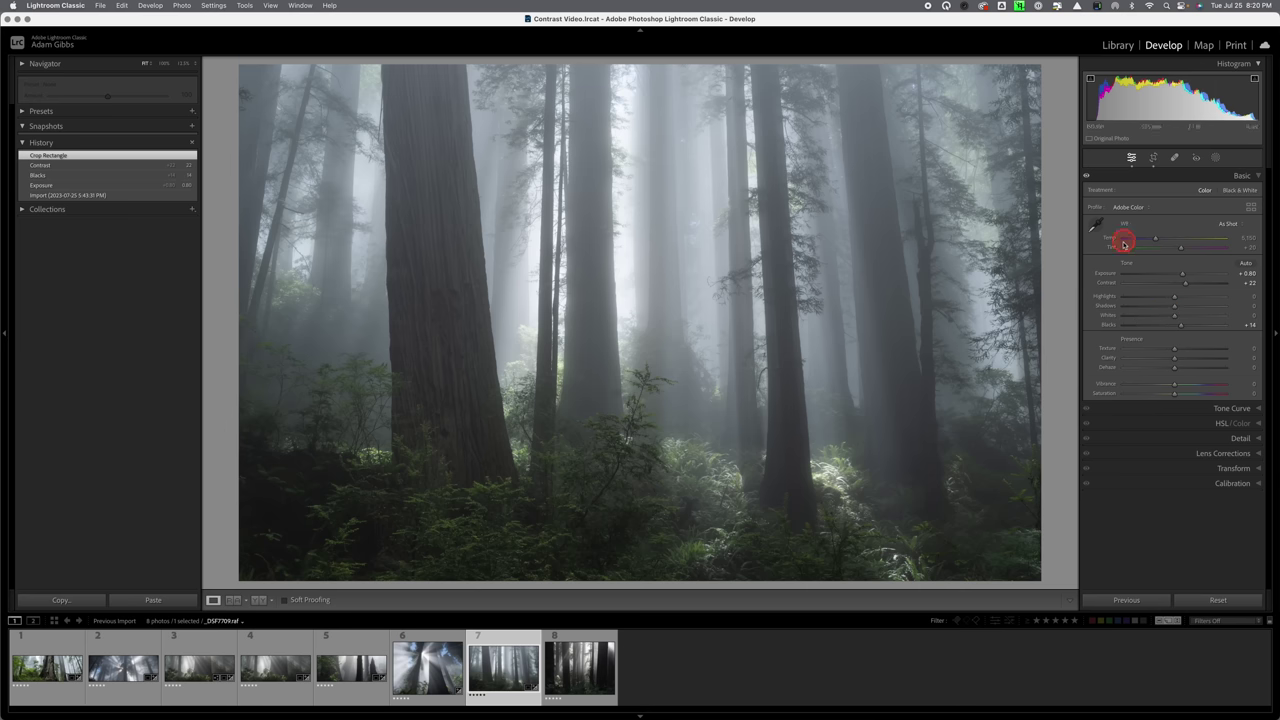
Set Whites to +2 while previewing highlight clipping.
left_click(1176, 318, "alt")
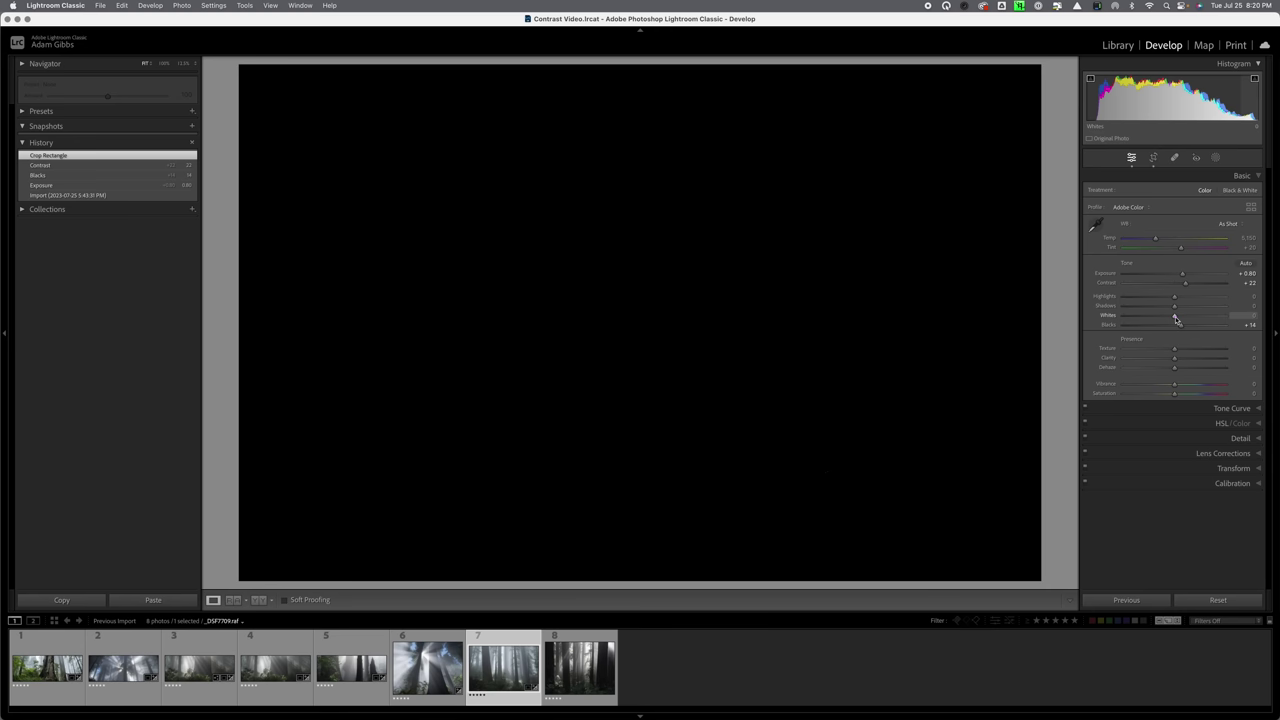
mouse_move(1181, 318)
left_mouse_down()
mouse_move(1192, 318)
mouse_move(1175, 318)
left_mouse_up()
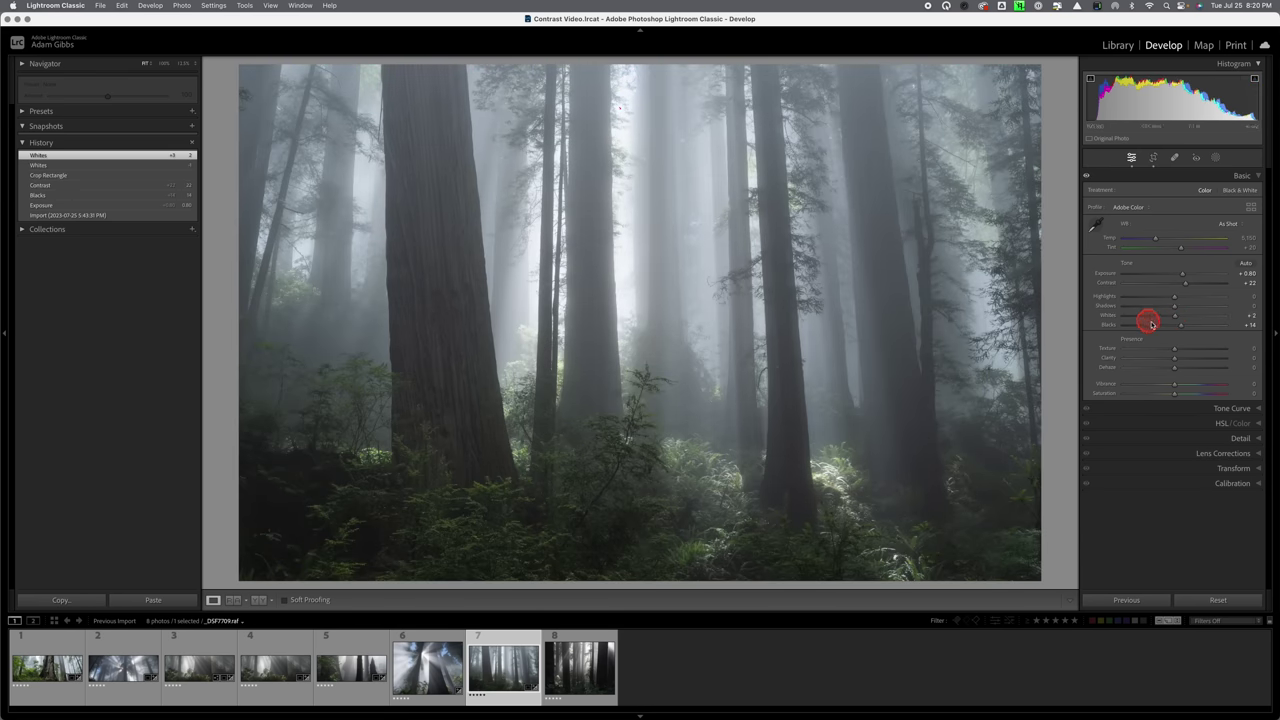
key("alt")
Draw a radial gradient mask over the forest's centre, raising Highlights to about 77 and Whites to +2.
left_click(1214, 162)
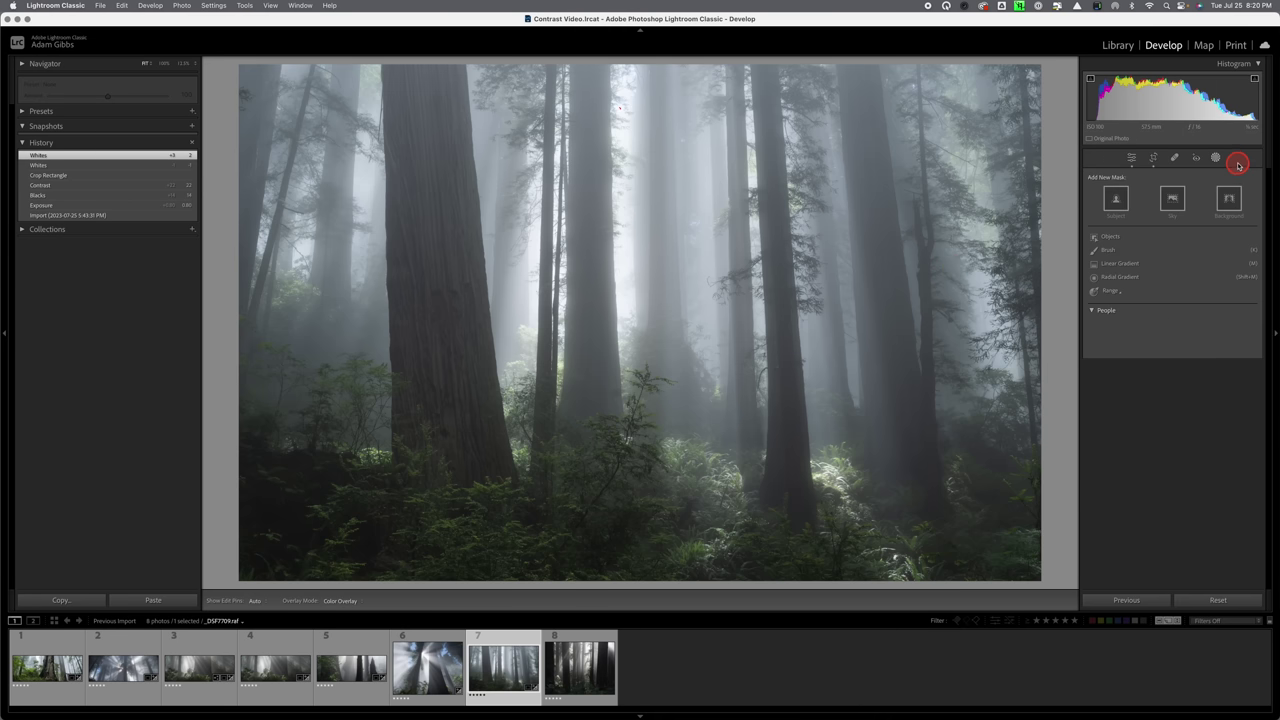
left_click(1119, 281)
left_click_drag(607, 266, 1017, 480)
left_click_drag(743, 303, 766, 334)
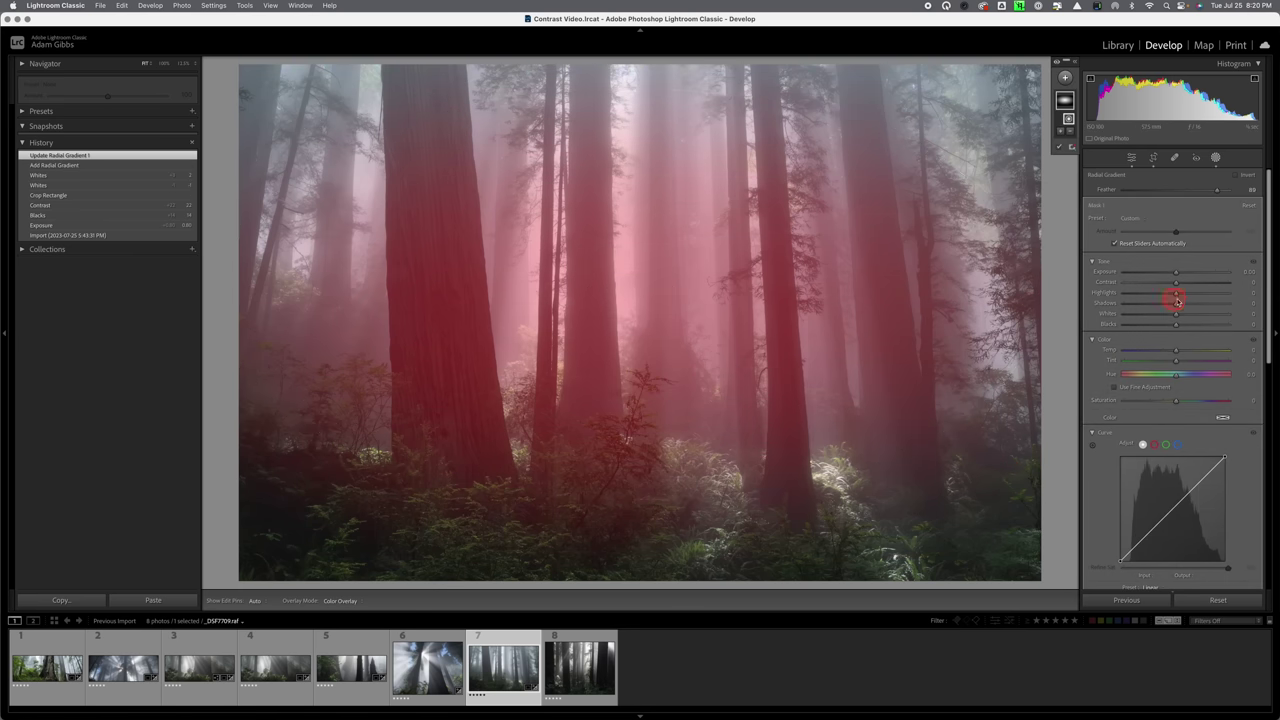
mouse_move(1176, 296)
left_mouse_down()
mouse_move(1196, 294)
mouse_move(1178, 295)
mouse_move(1194, 316)
mouse_move(1178, 318)
left_mouse_up()
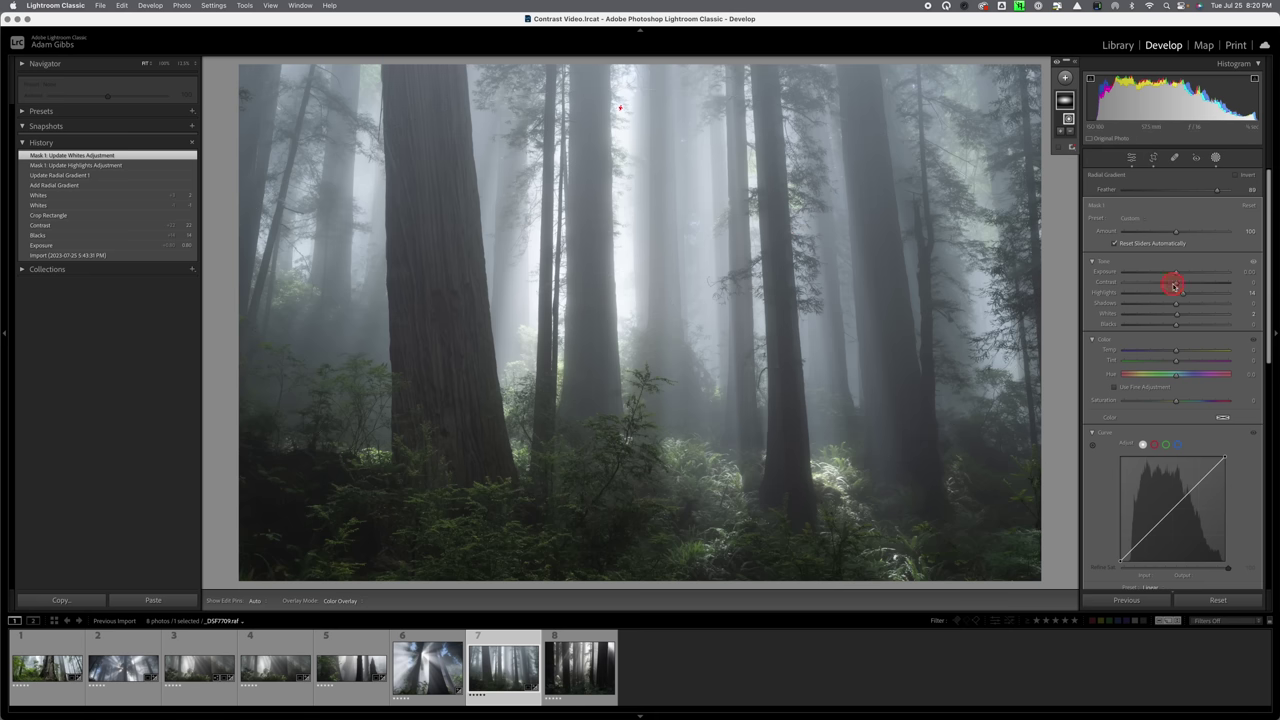
left_click_drag(1184, 295, 1182, 296)
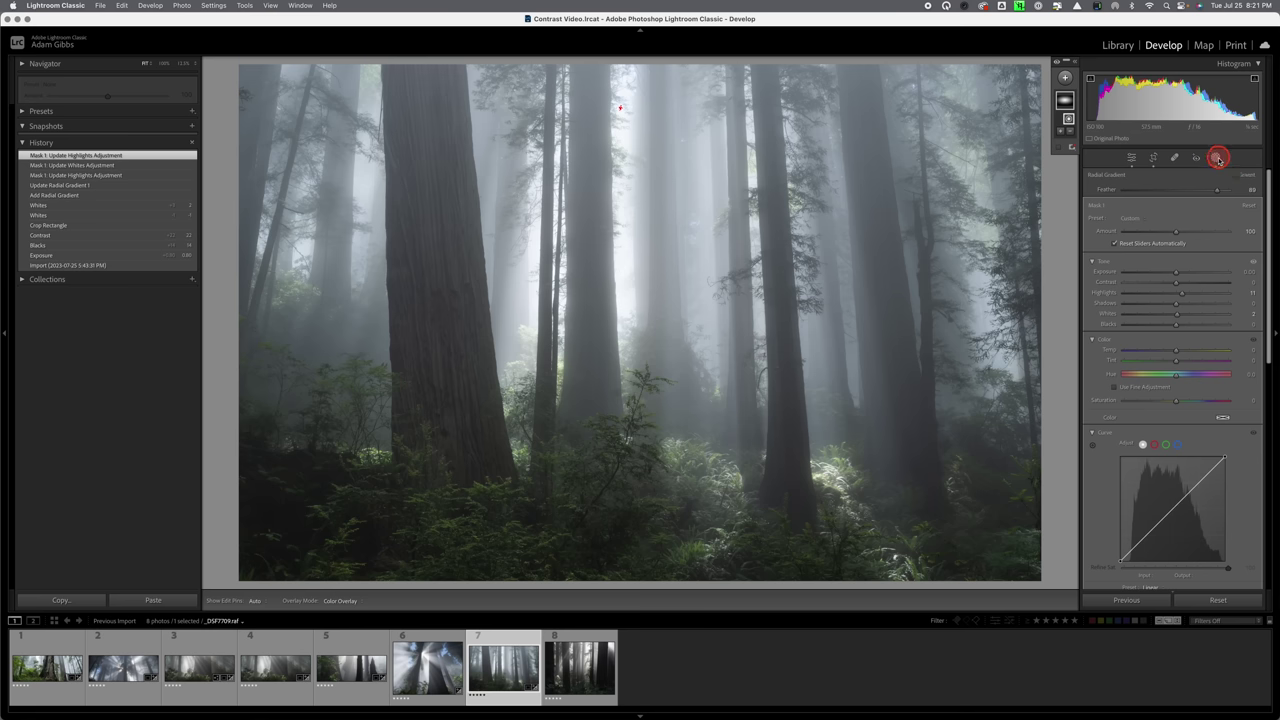
Leave Masking, warm Temp by 153 to about 5.3K, and expand the Transform panel.
left_click(1213, 161)
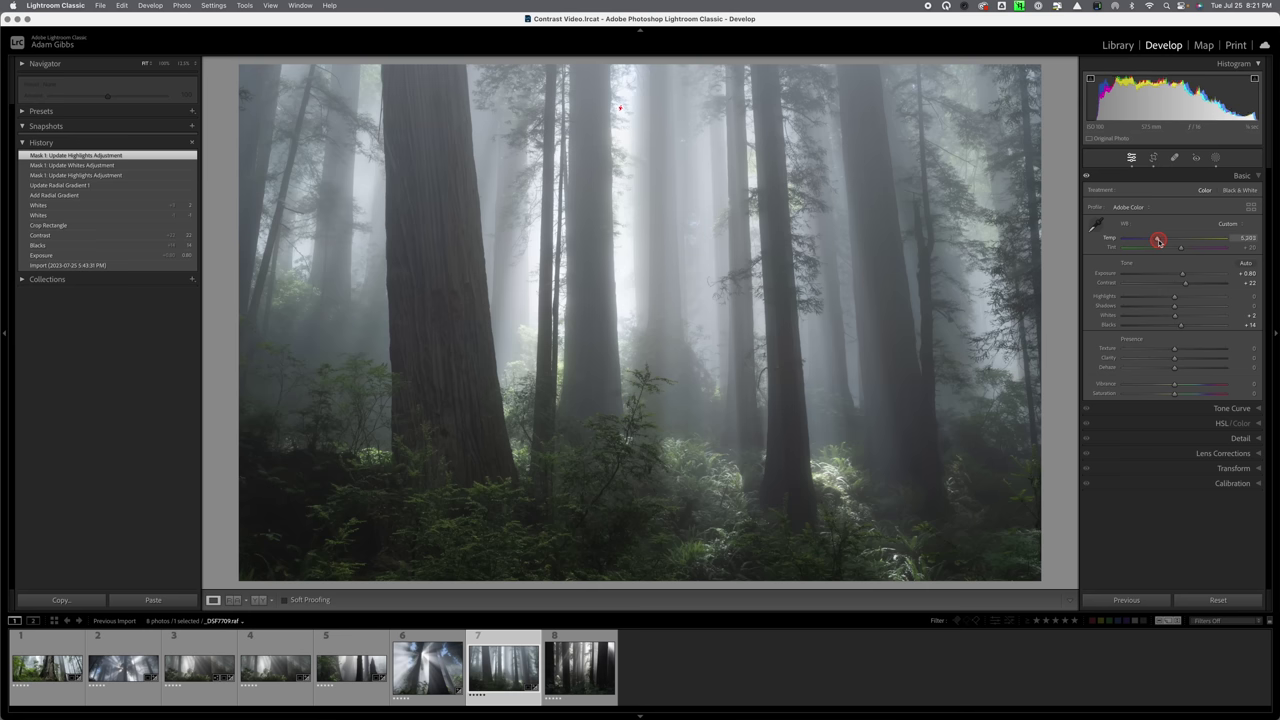
left_click(1158, 241)
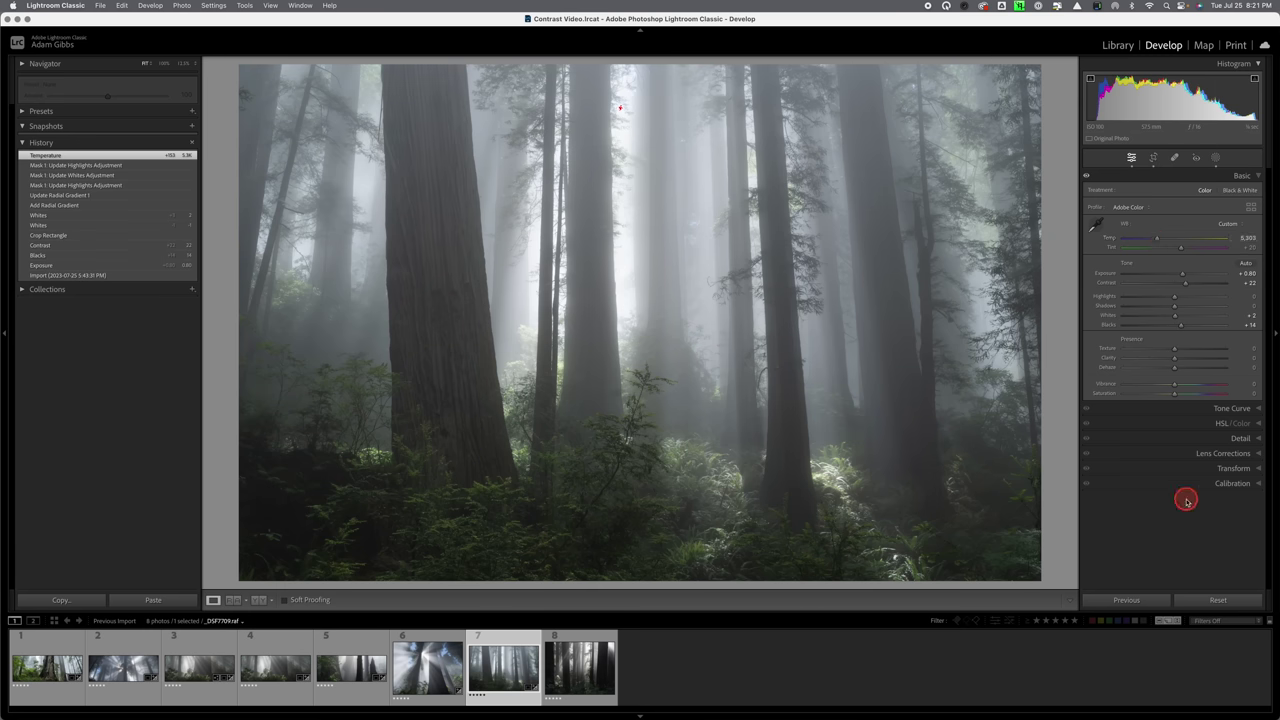
left_click(1257, 472)
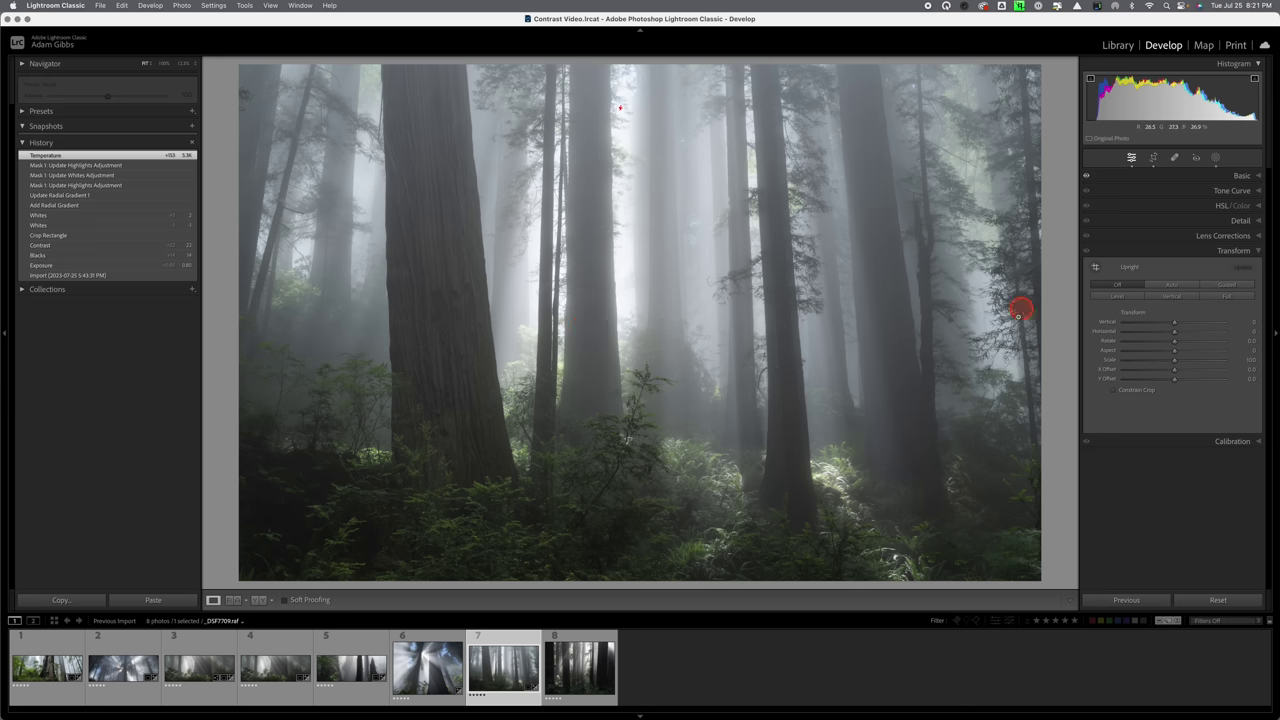
Apply Vertical Upright correction to the trunks and enable Constrain Crop to remove blank edges.
left_click(1181, 300)
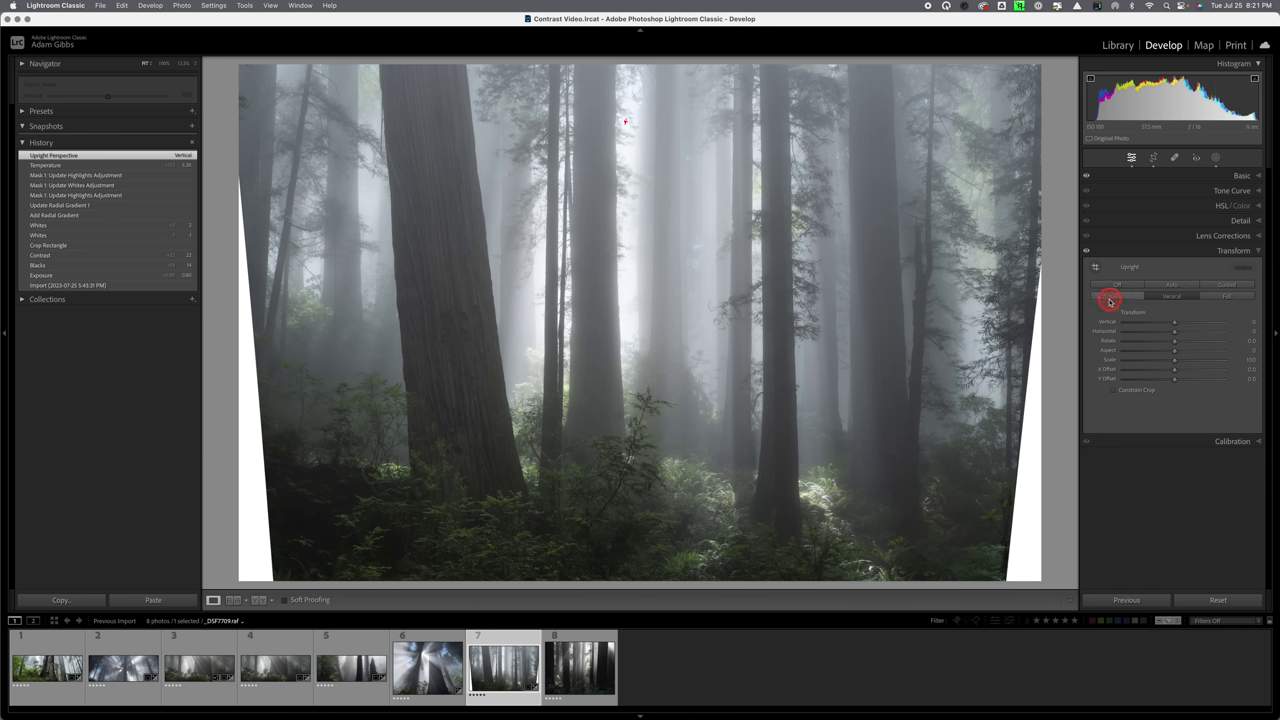
left_click(1115, 393)
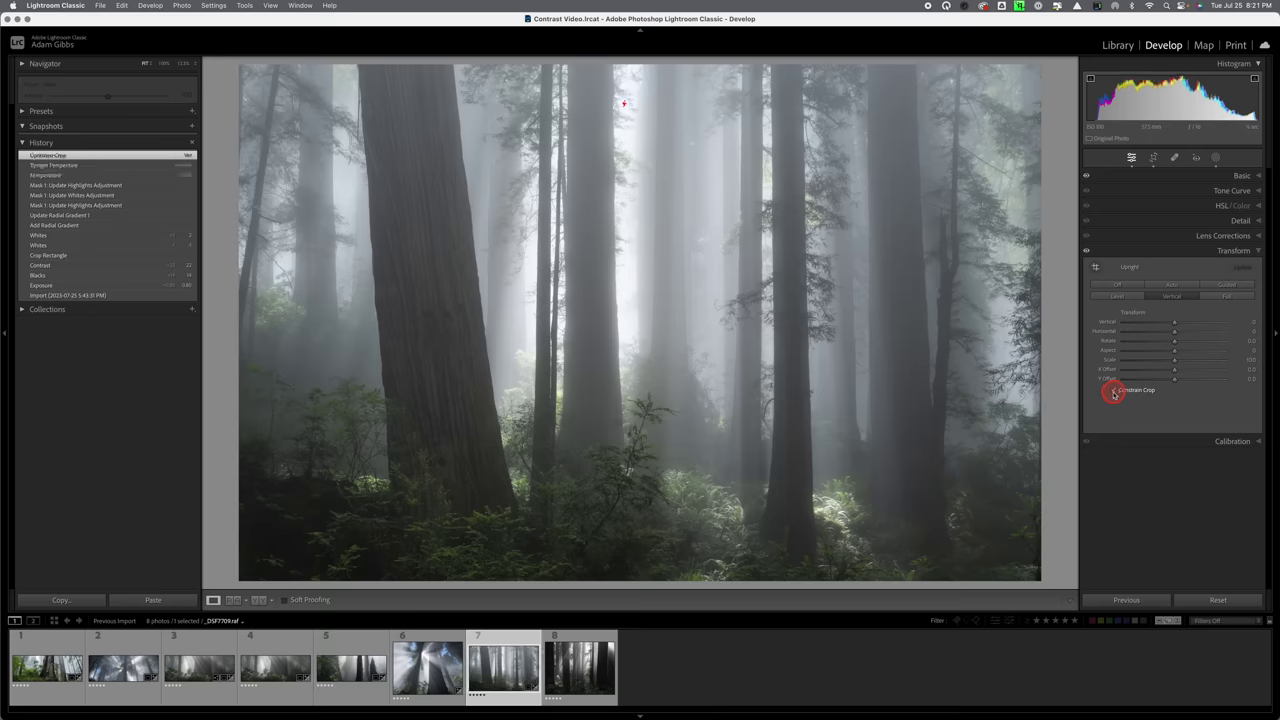